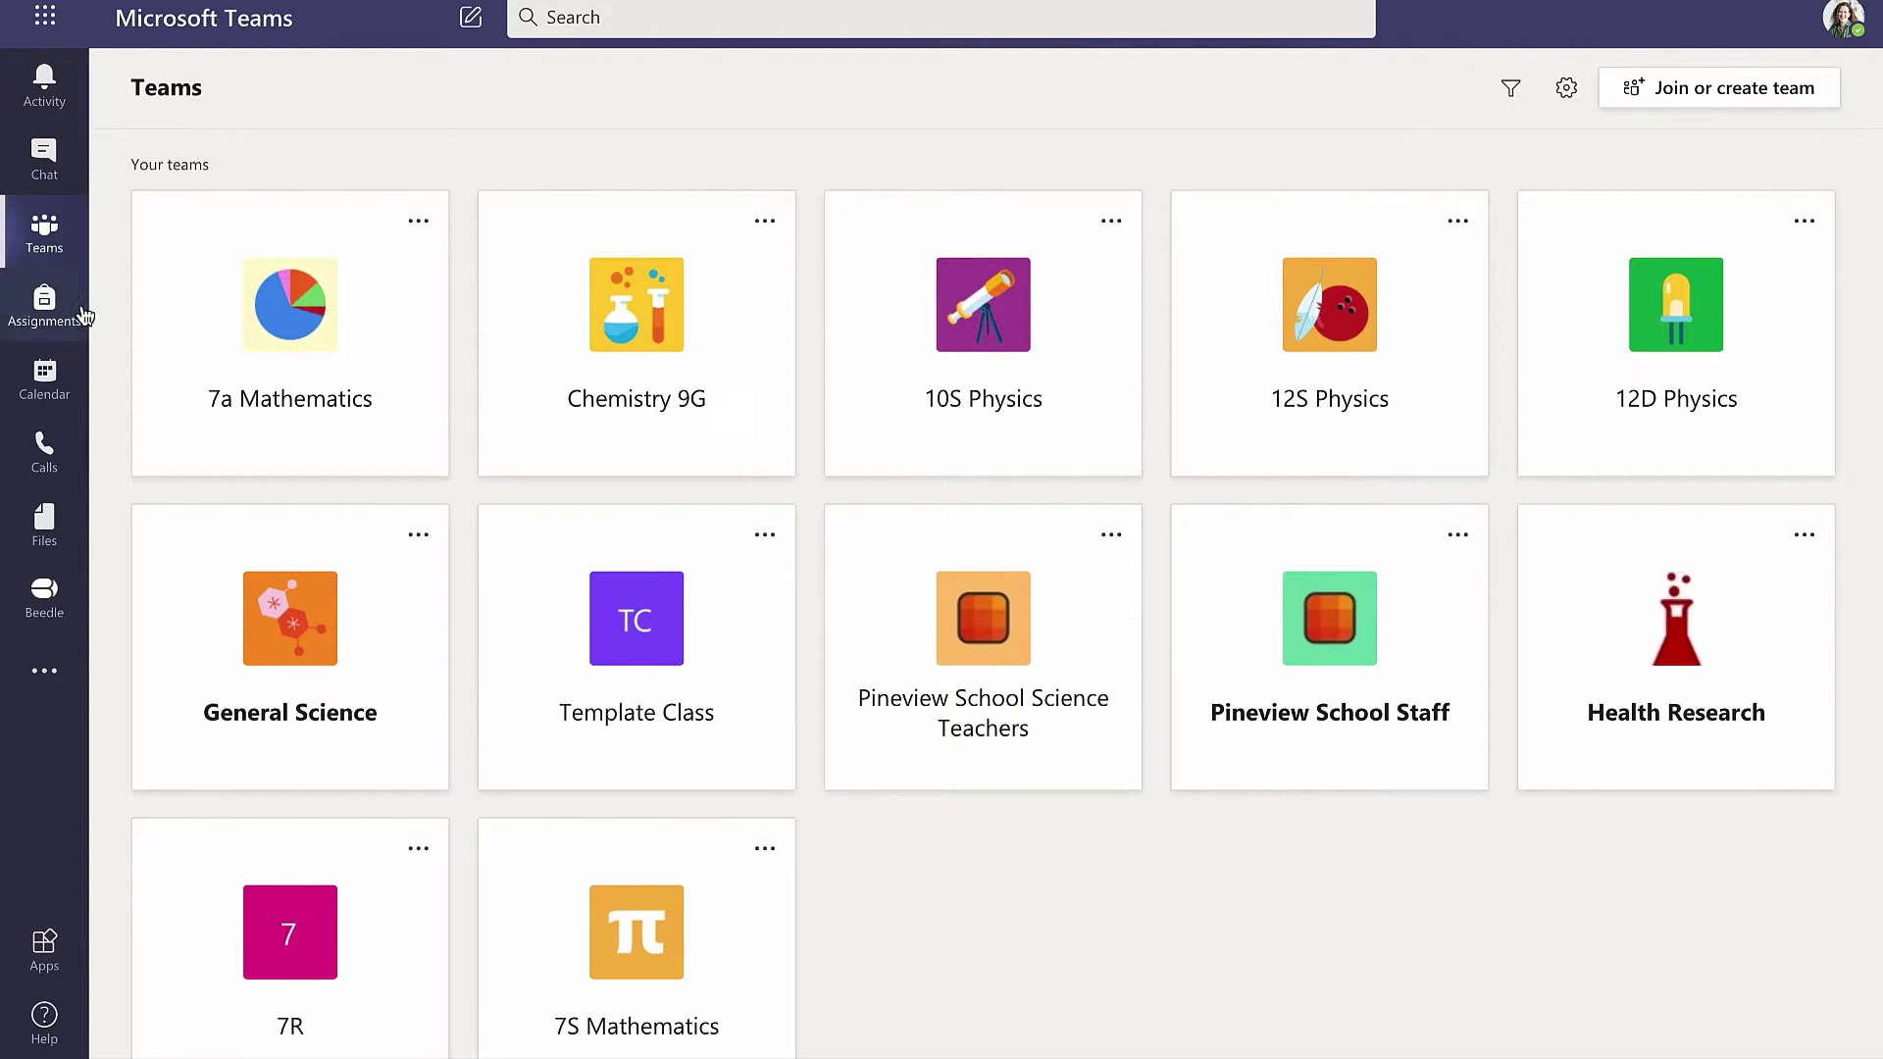
In 7S Mathematics' General channel, add and save a tab using Beedle's Planning module.
{"action": "left_click", "coordinate": [650, 944]}
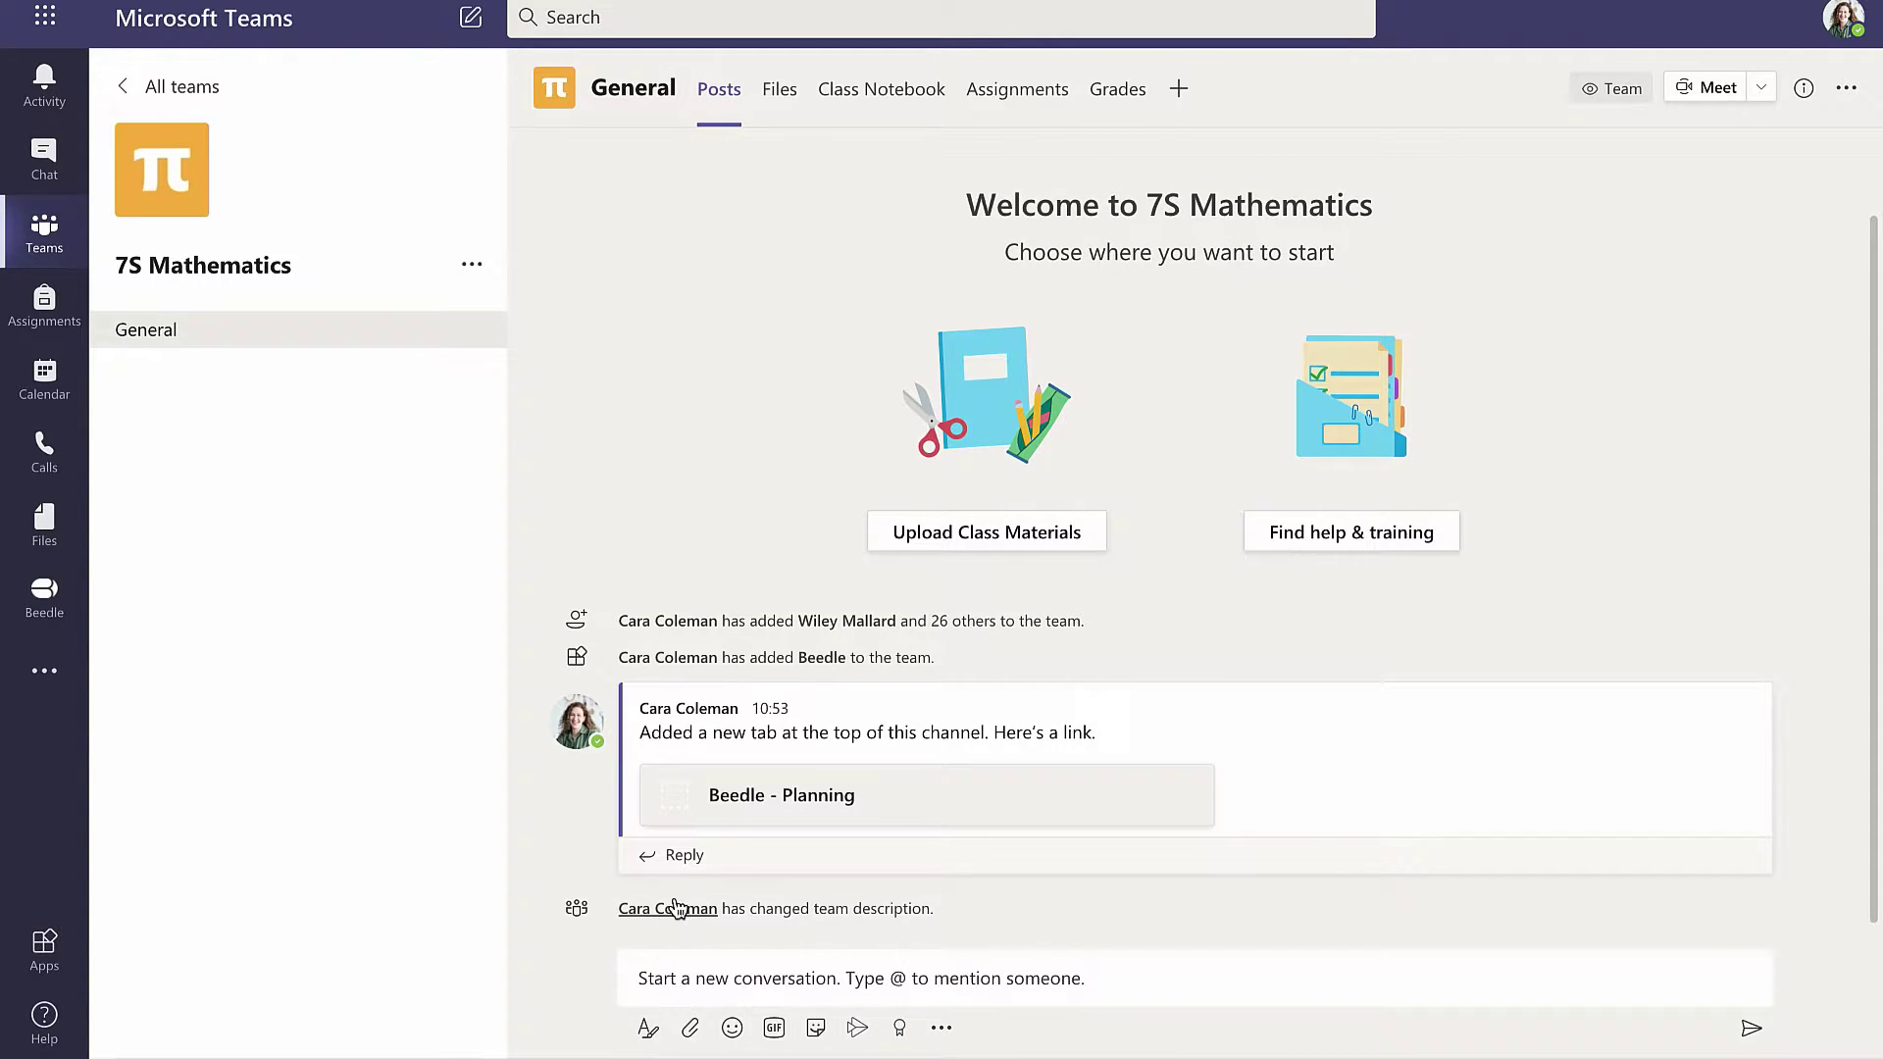
{"action": "left_click", "coordinate": [1179, 89]}
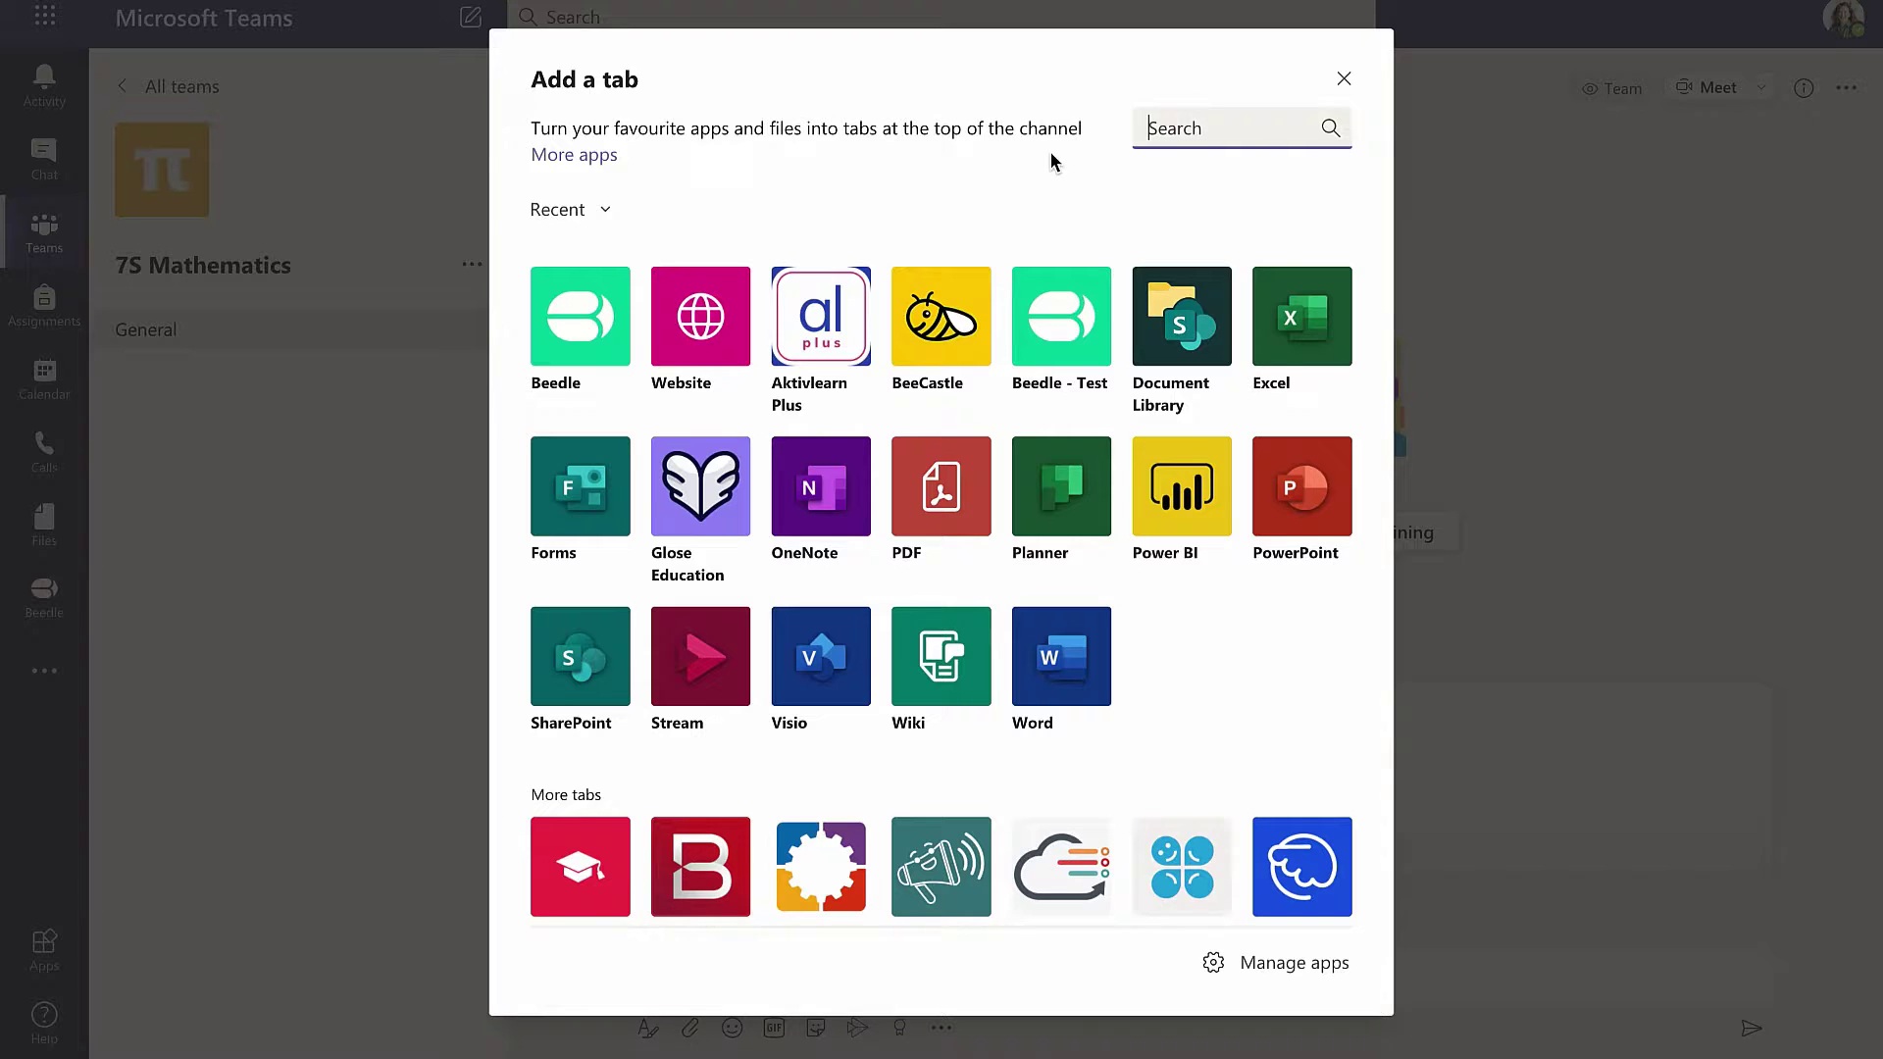
{"action": "left_click", "coordinate": [588, 314]}
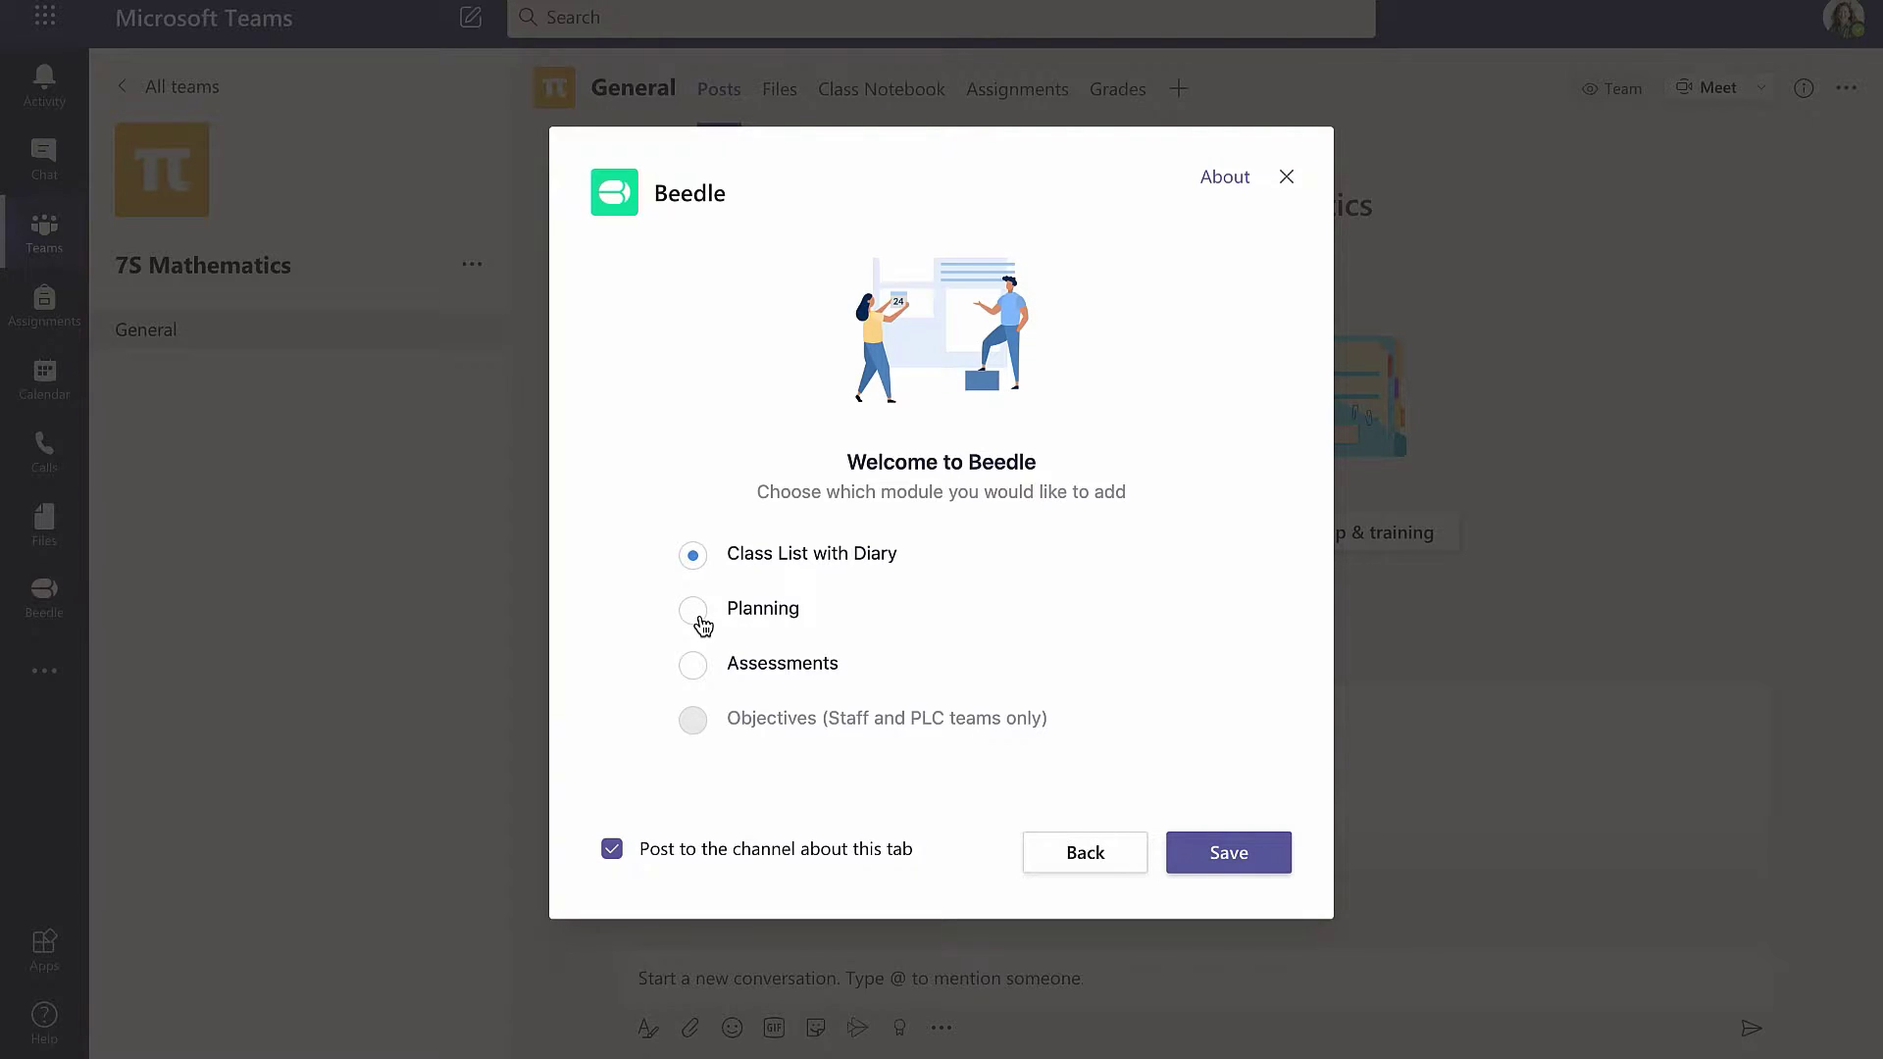
{"action": "left_click", "coordinate": [696, 614]}
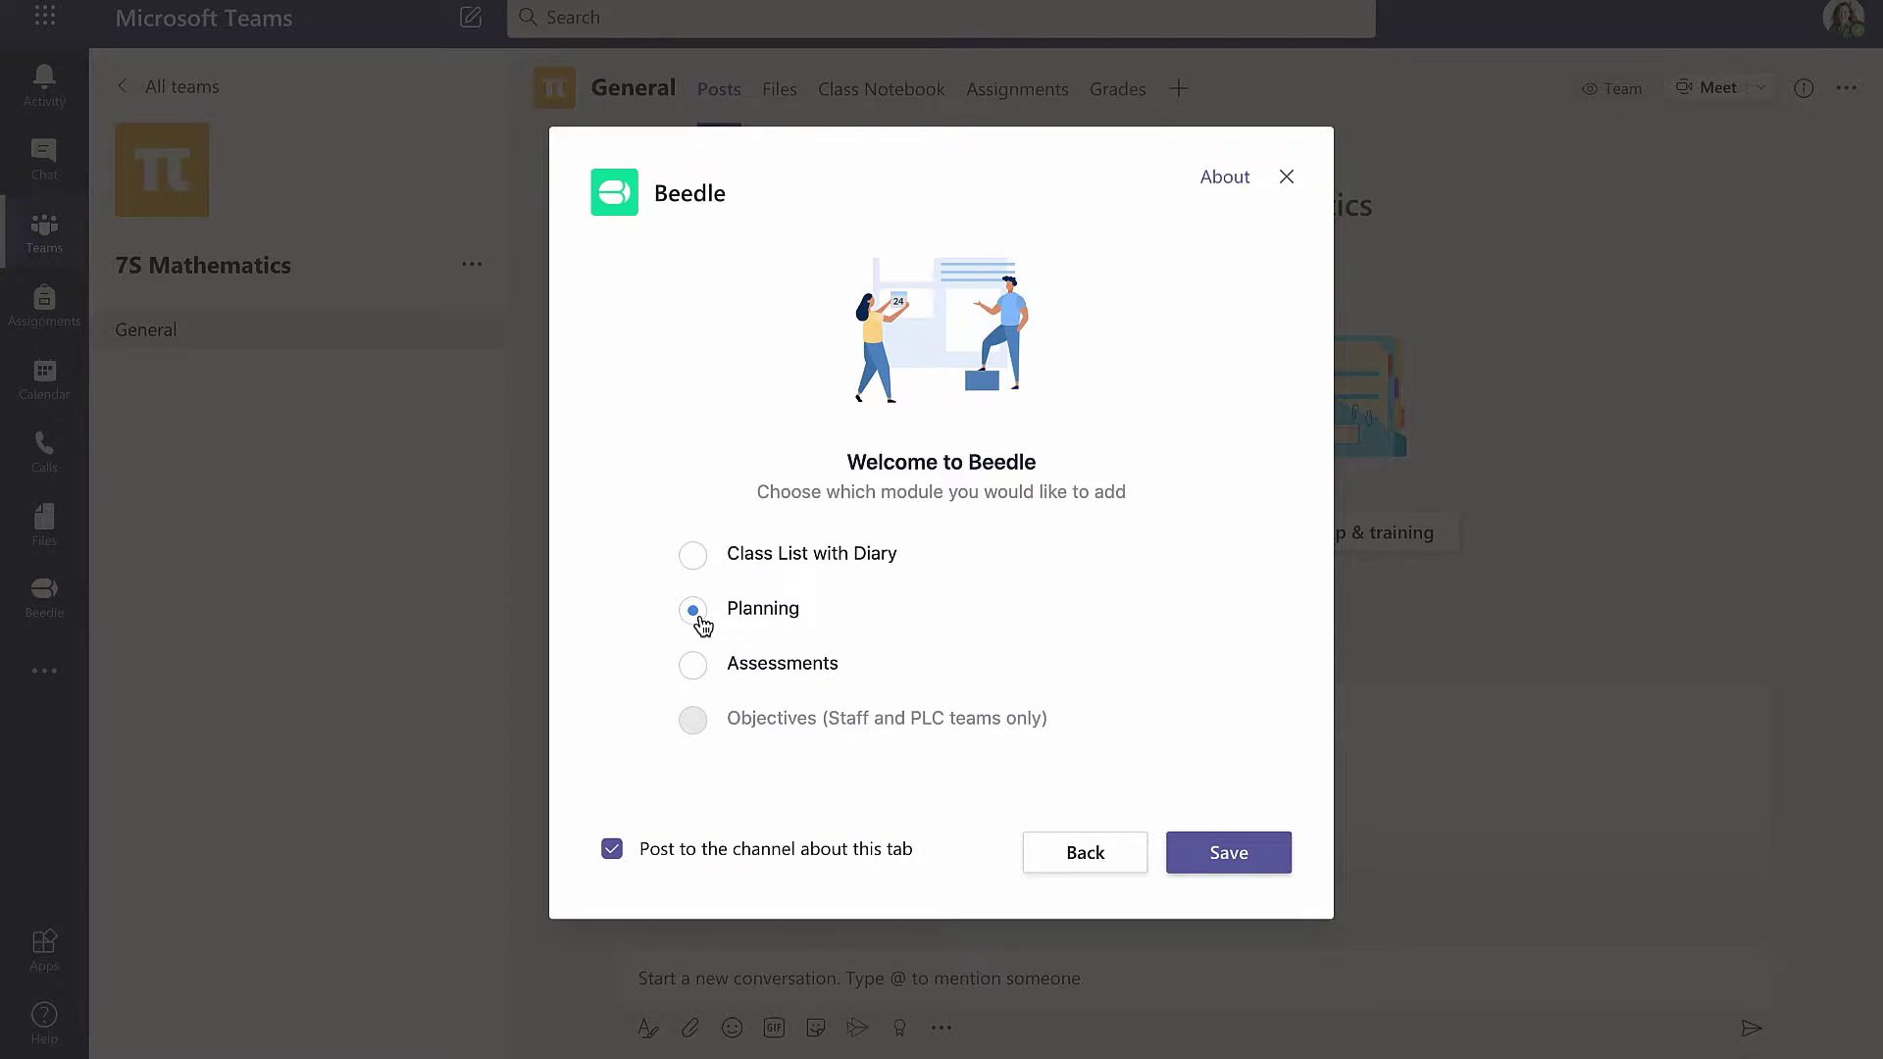
{"action": "left_click", "coordinate": [1208, 859]}
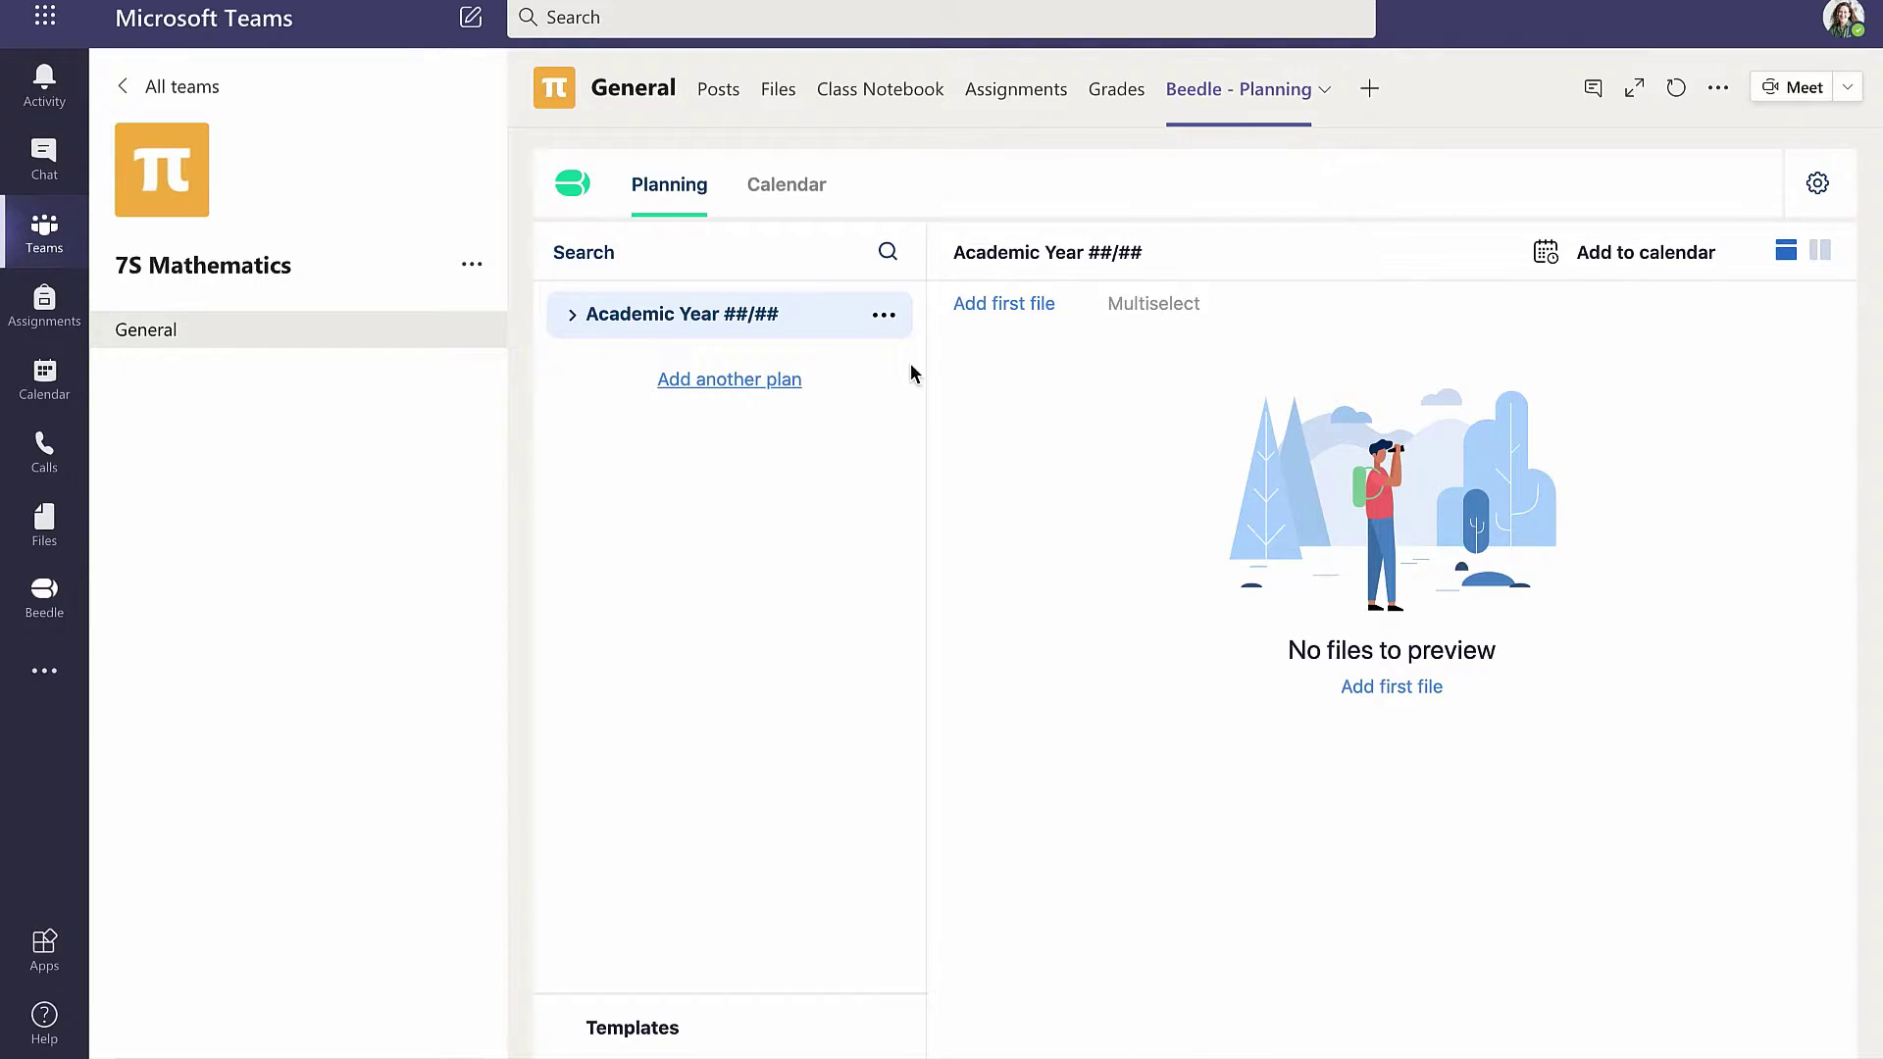
Rename the plan from 'Academic Year ##/##' to 'Academic Year 20/21'.
{"action": "left_click", "coordinate": [883, 315]}
{"action": "left_click", "coordinate": [922, 458]}
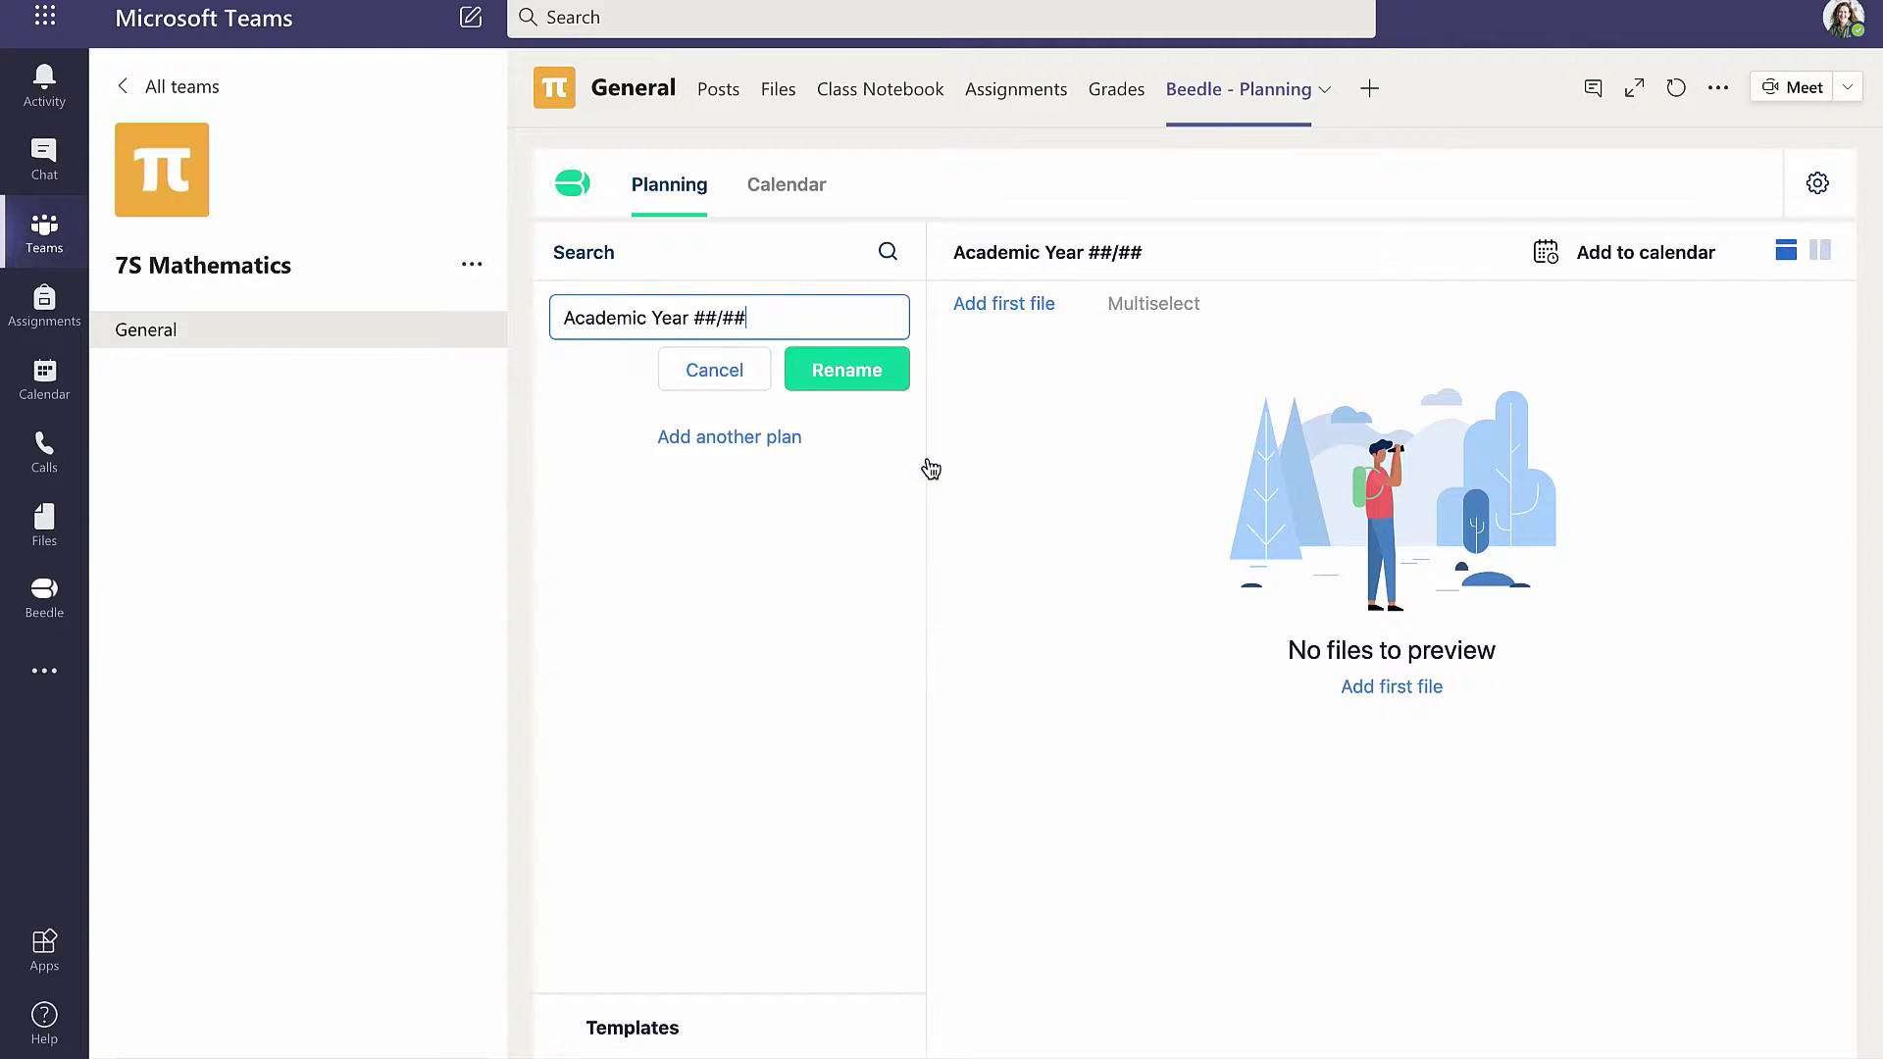
{"action": "key", "text": "BackSpace"}
{"action": "key", "text": "BackSpace"}
{"action": "key", "text": "BackSpace"}
{"action": "key", "text": "BackSpace"}
{"action": "key", "text": "BackSpace"}
{"action": "type", "text": "20/21"}
{"action": "left_click", "coordinate": [847, 382]}
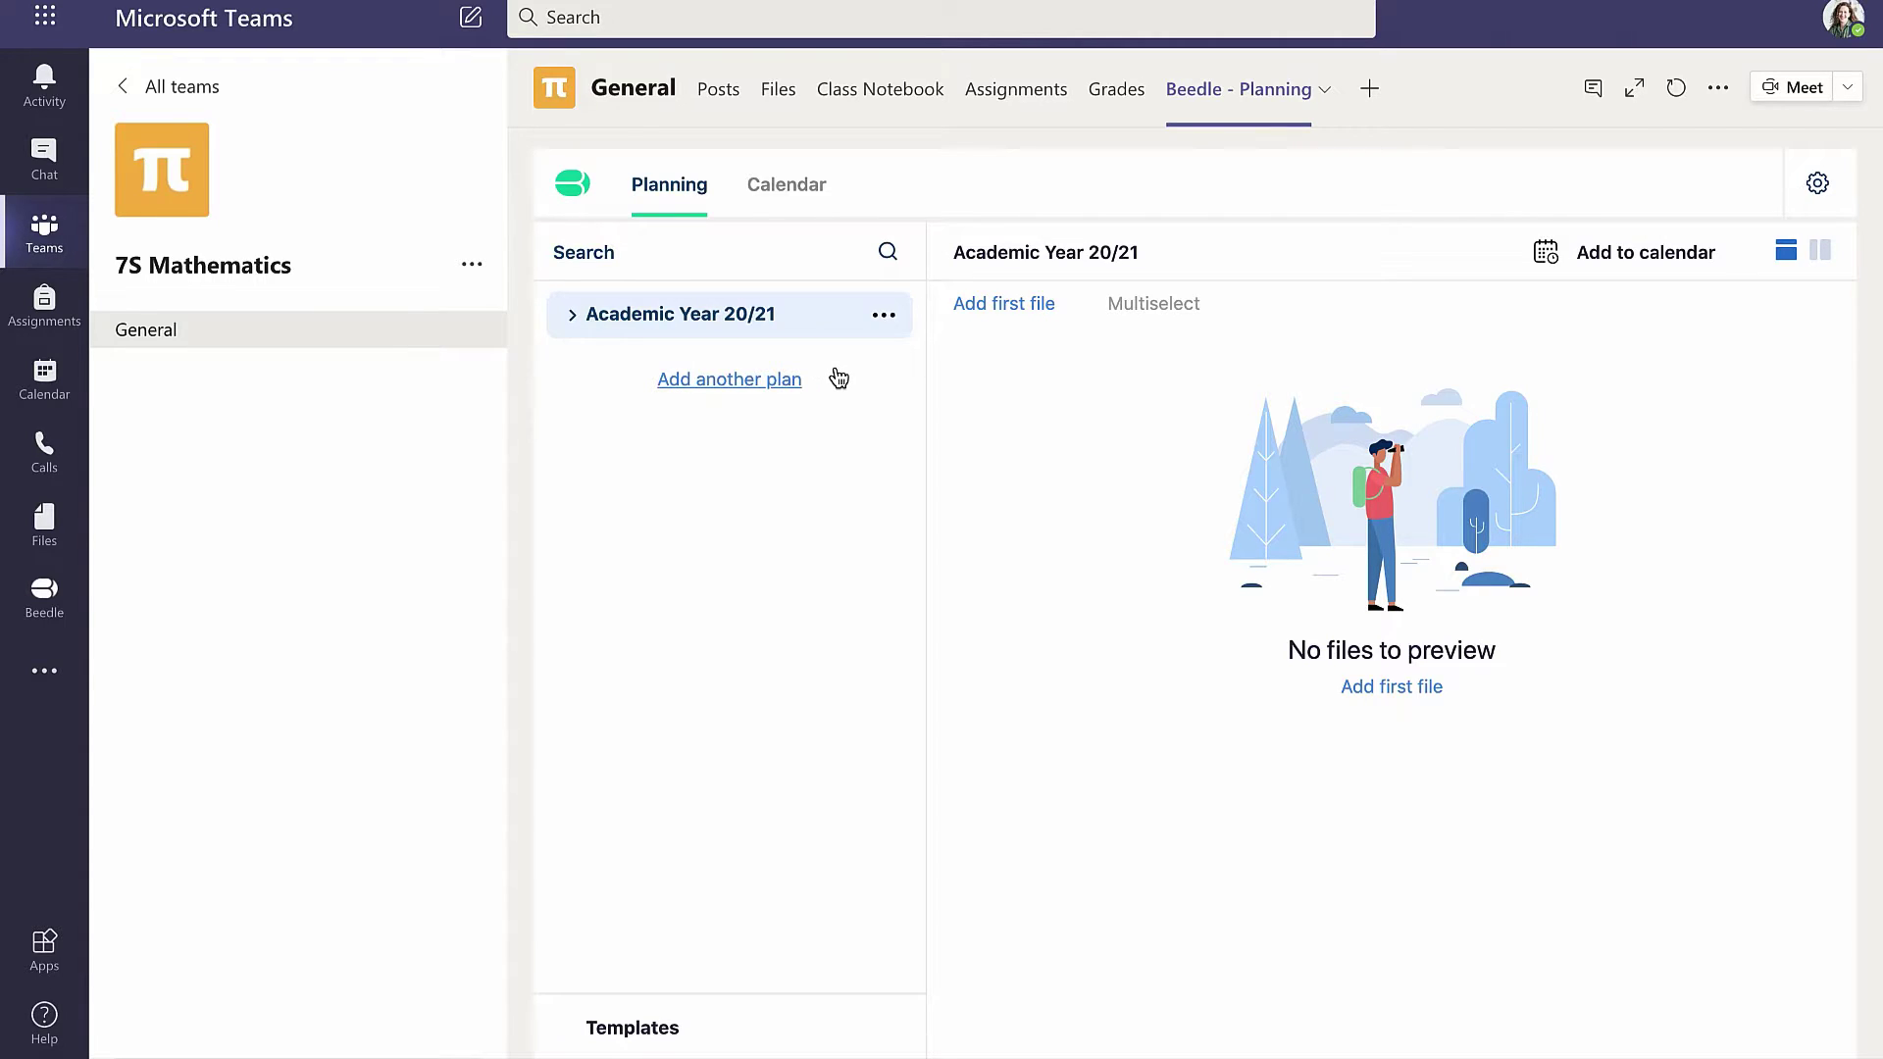
Expand Academic Year 20/21, Term 1 and Week 1 to reveal Monday–Friday.
{"action": "left_click", "coordinate": [571, 316]}
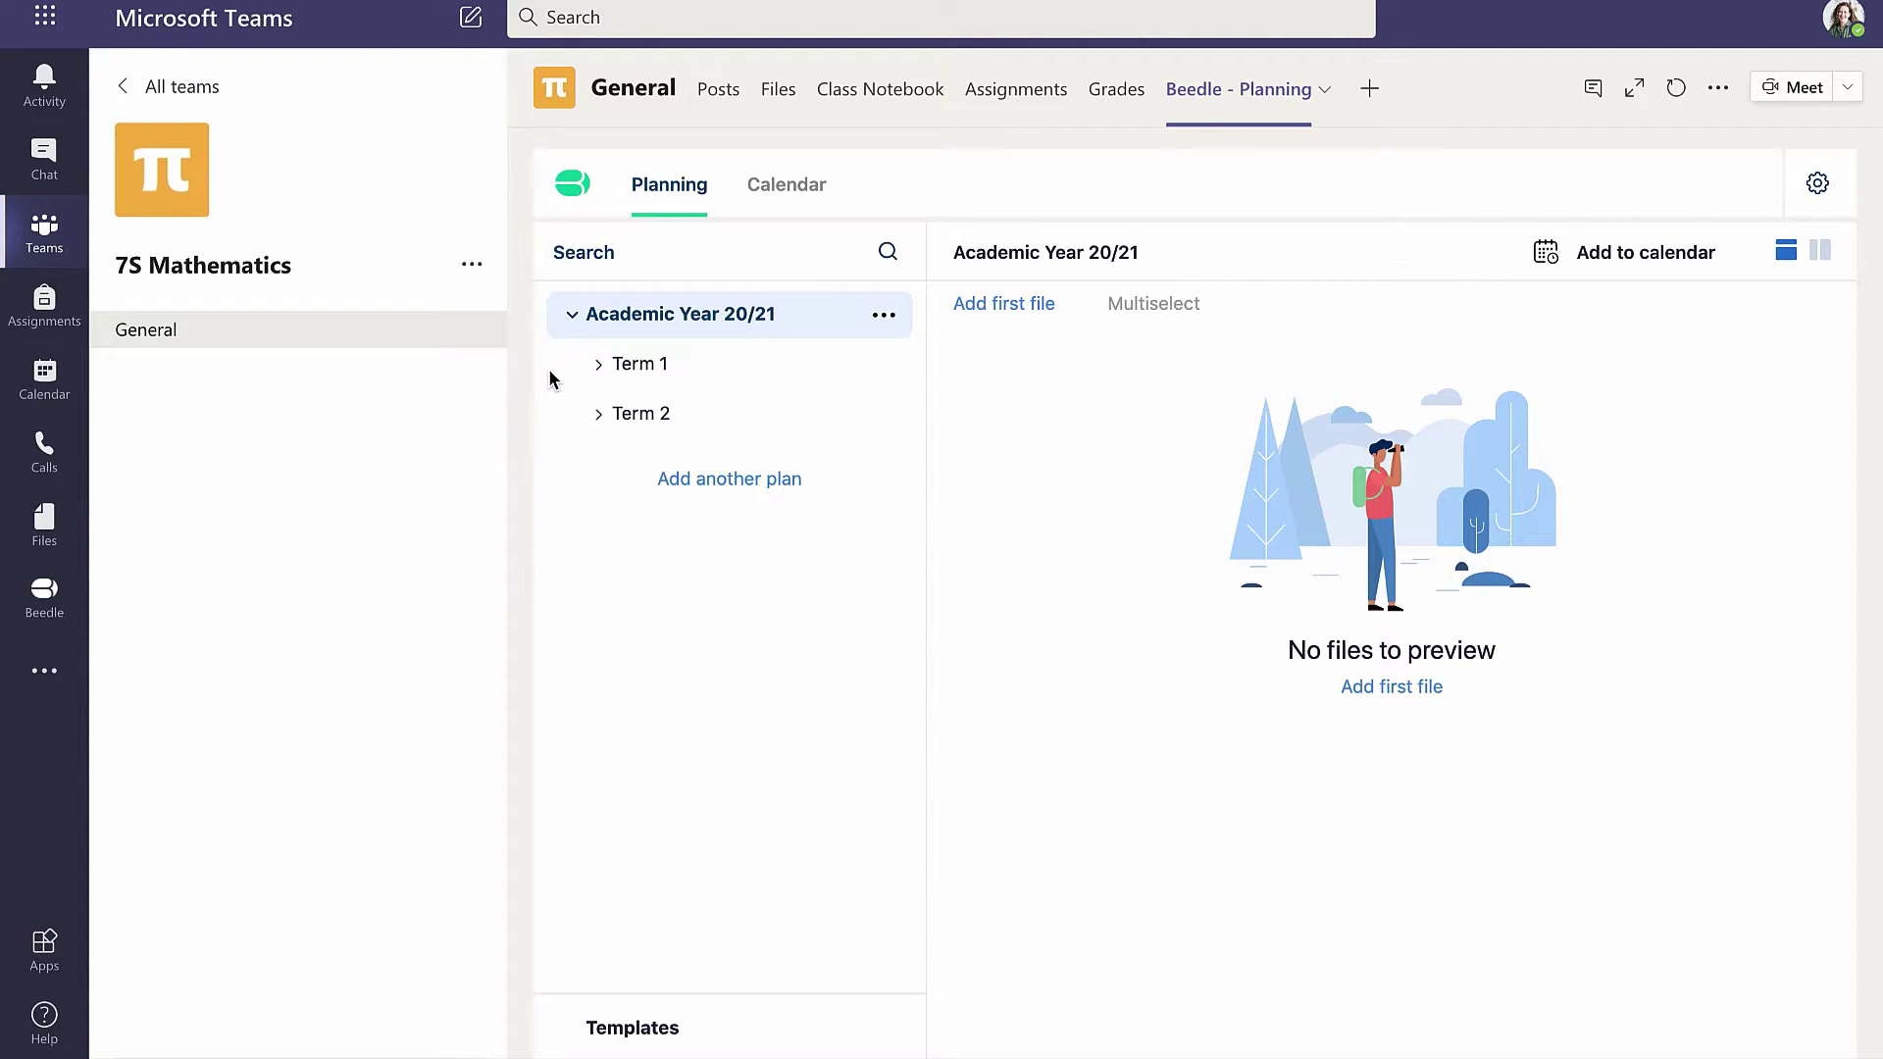
{"action": "left_click", "coordinate": [599, 366]}
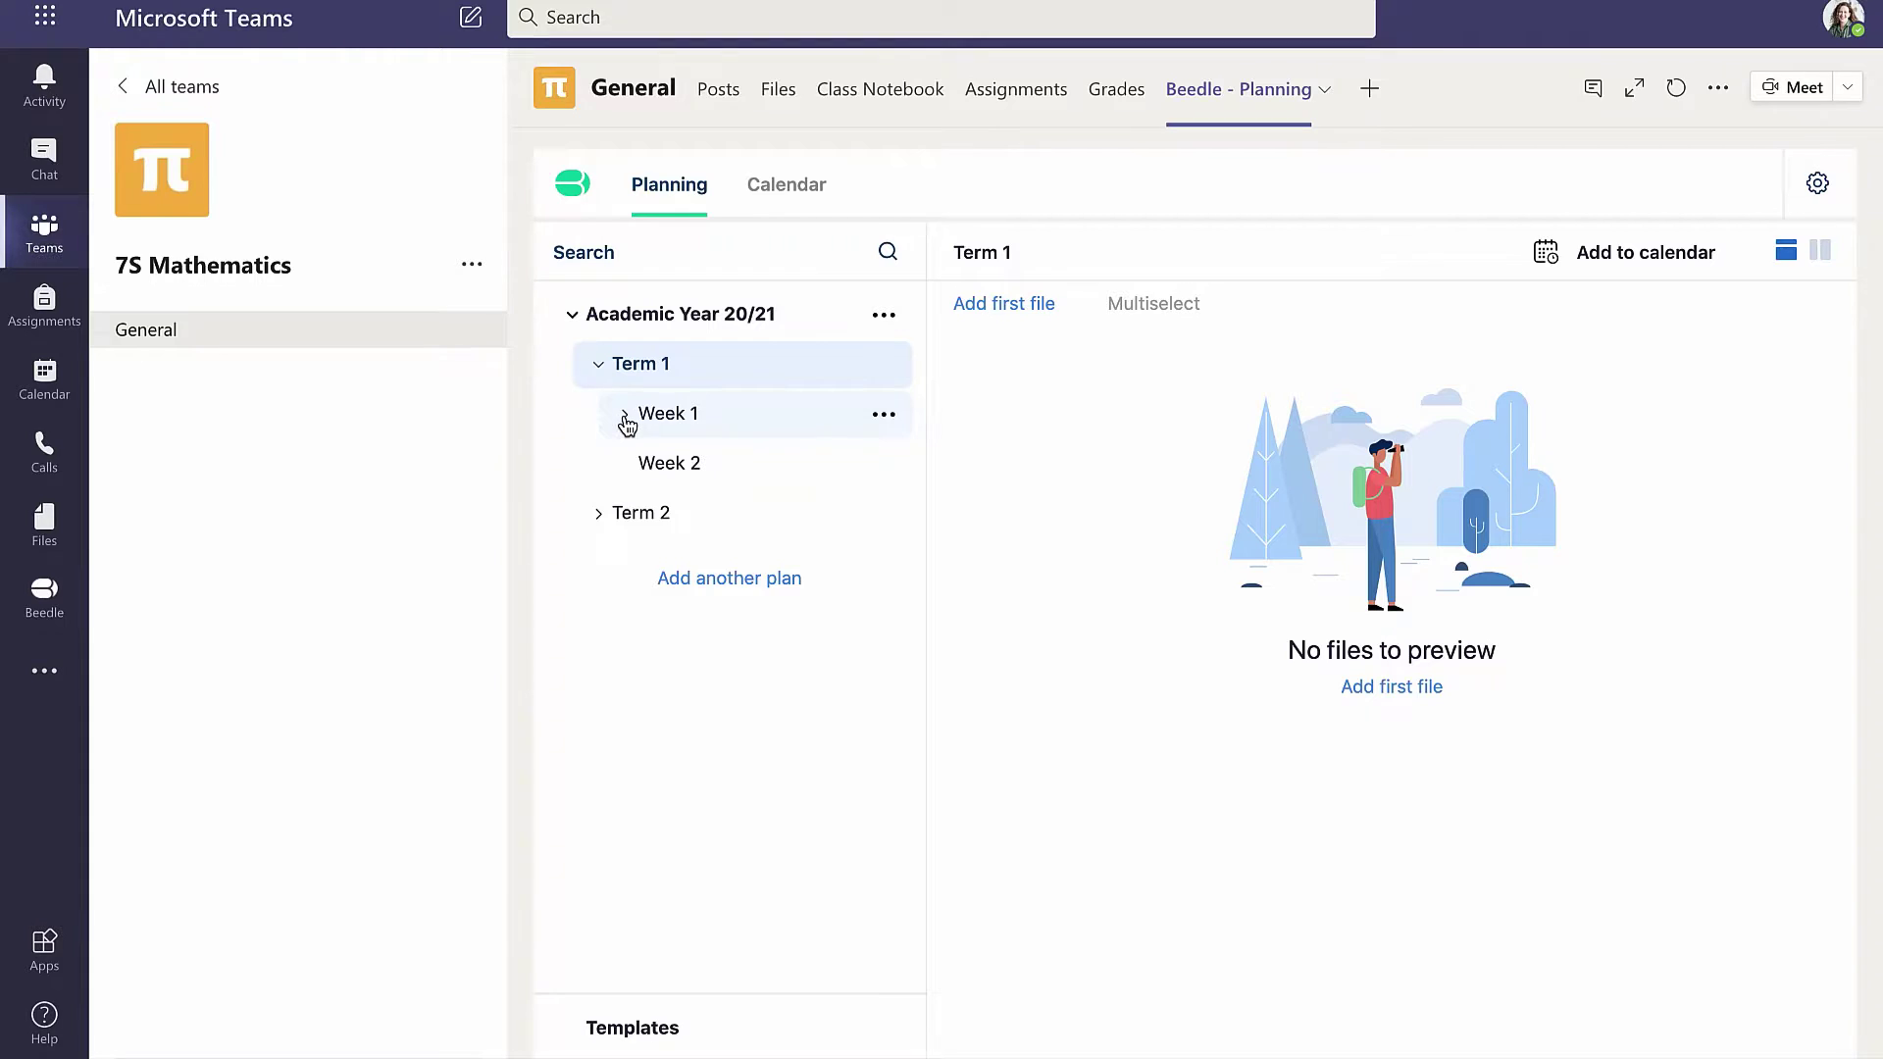
{"action": "left_click", "coordinate": [626, 416]}
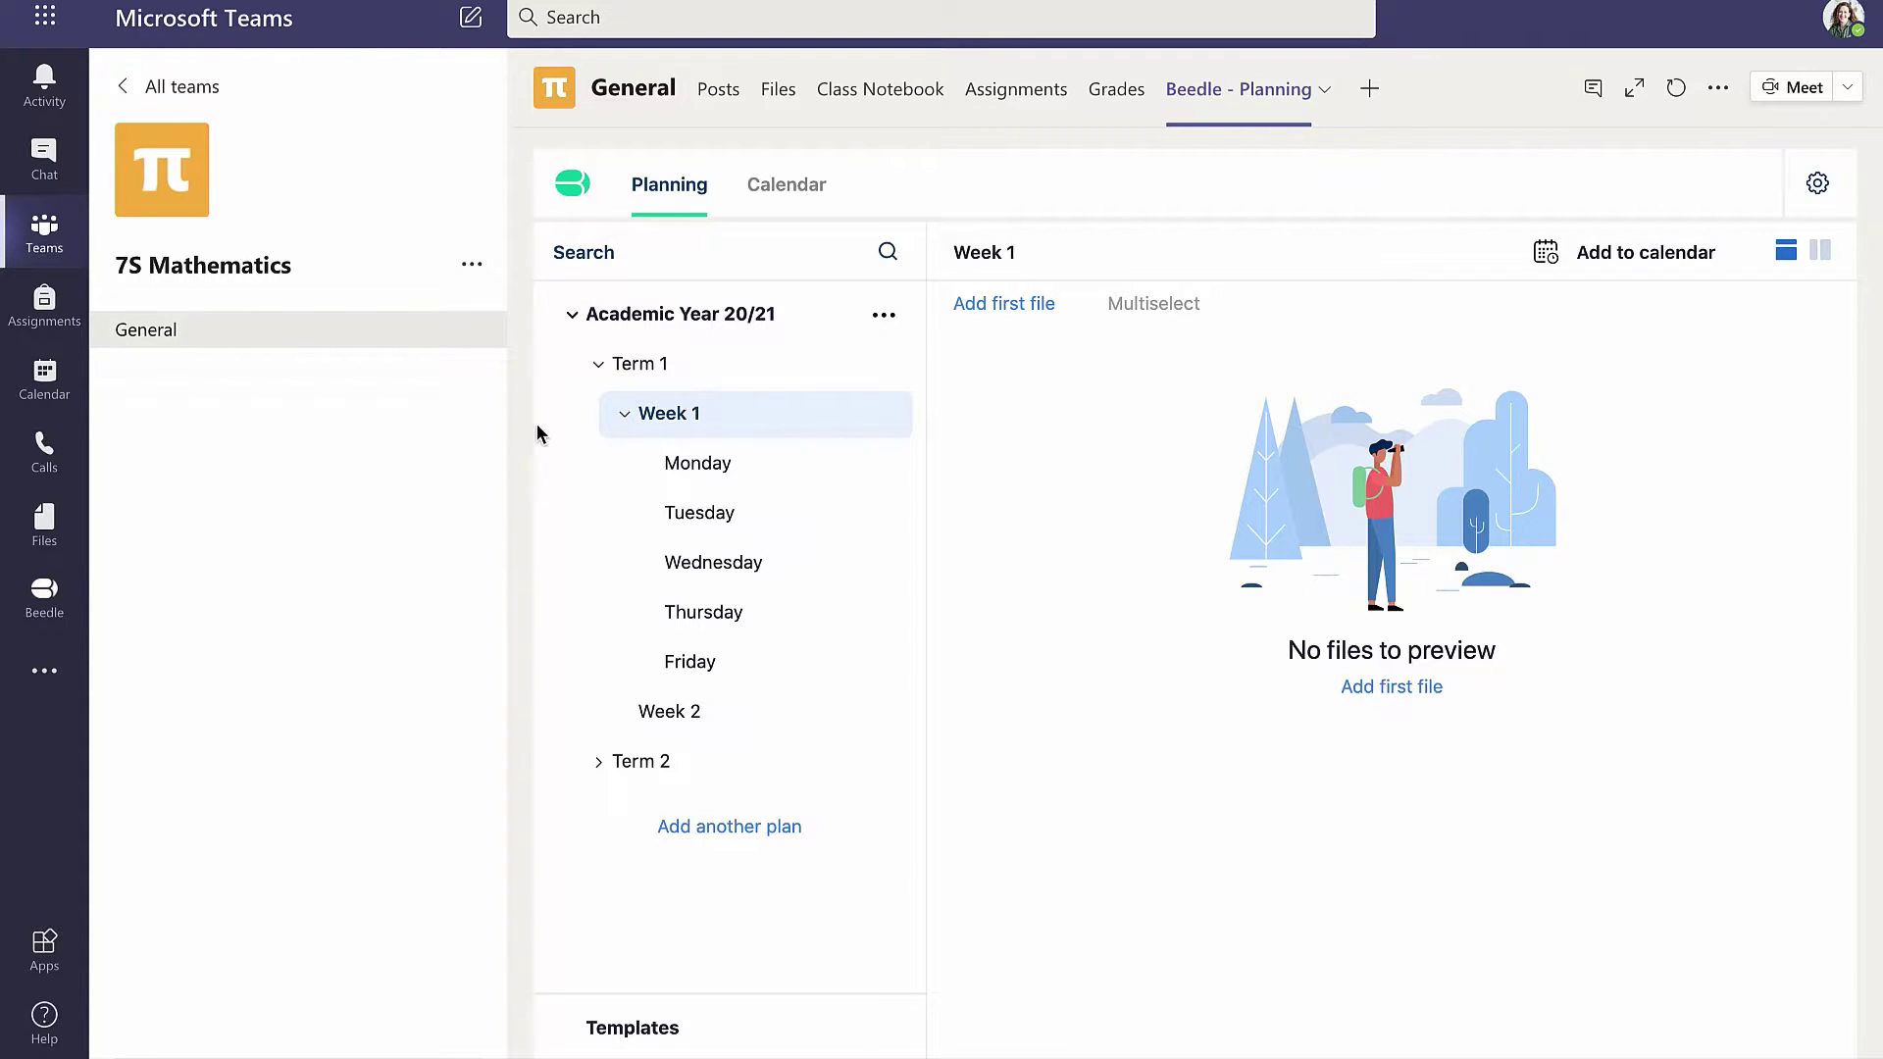
Create a plan named 'Monday' below Week 2 and indent it as Week 2's child.
{"action": "left_click", "coordinate": [659, 715]}
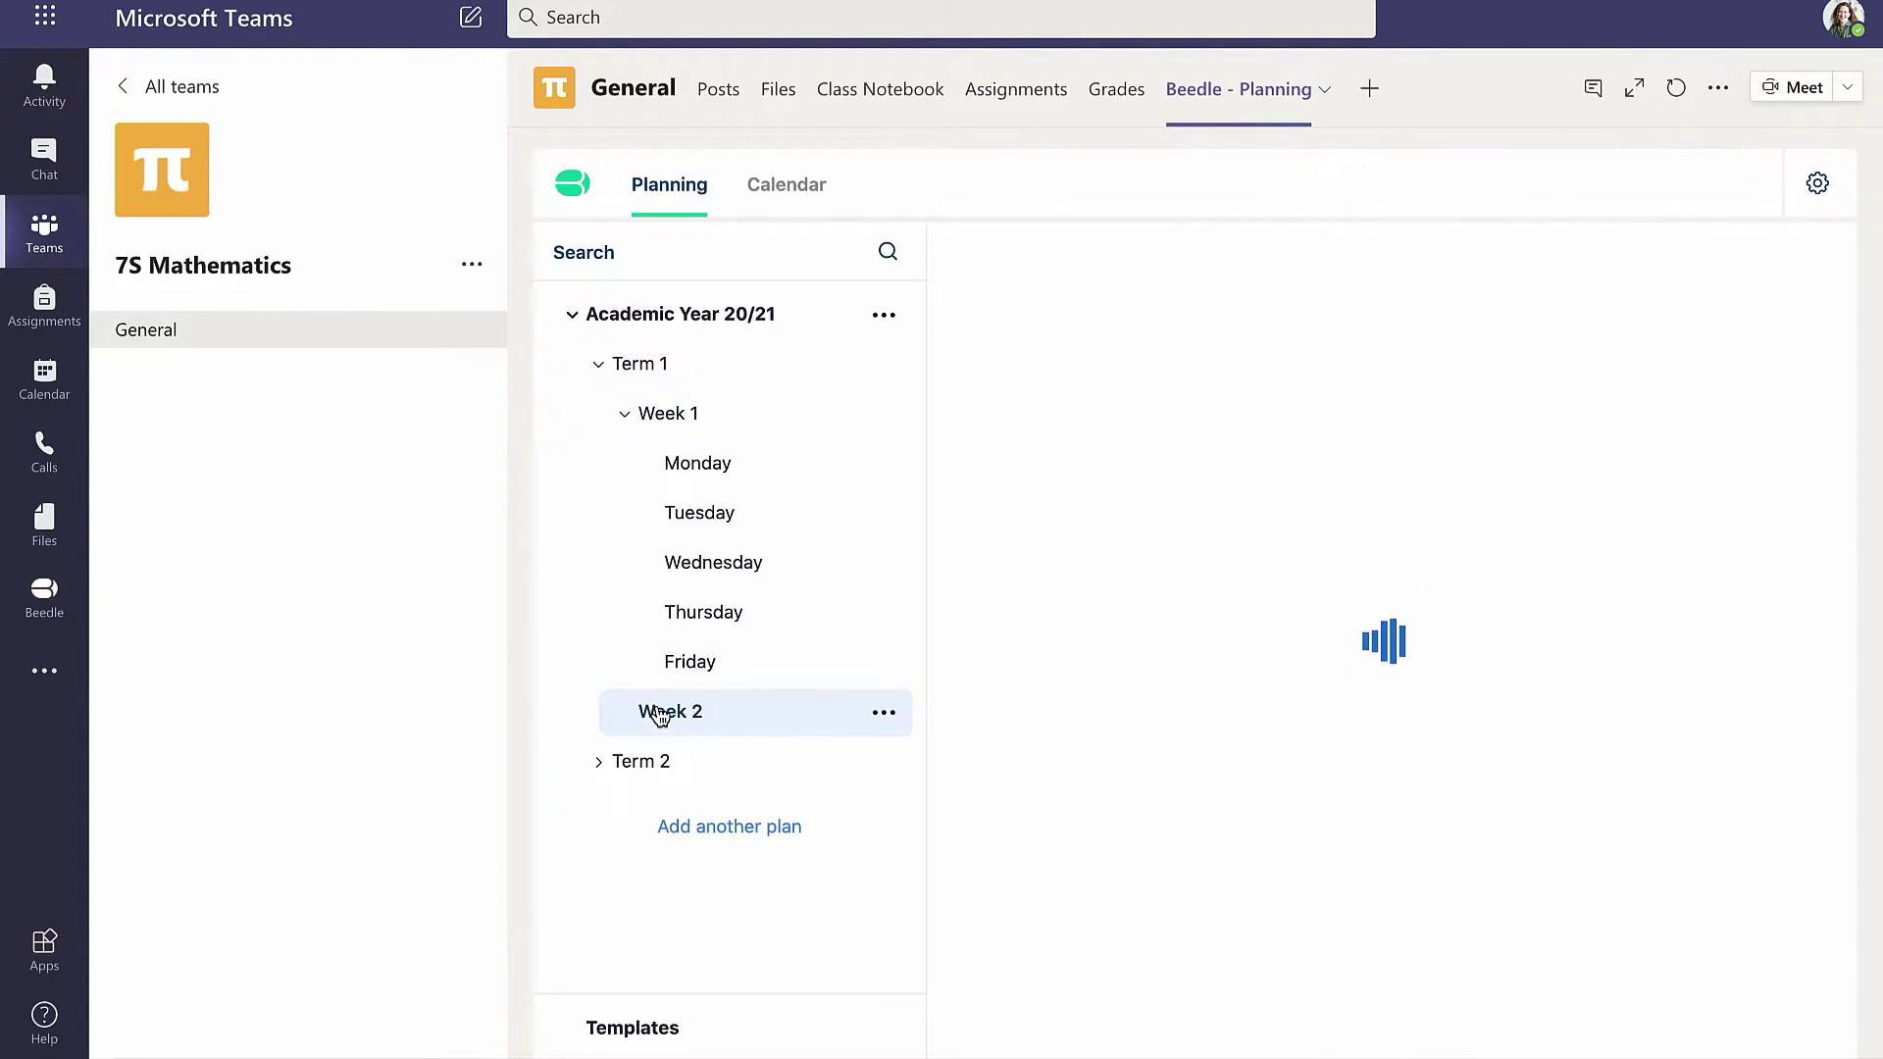
{"action": "left_click", "coordinate": [884, 715]}
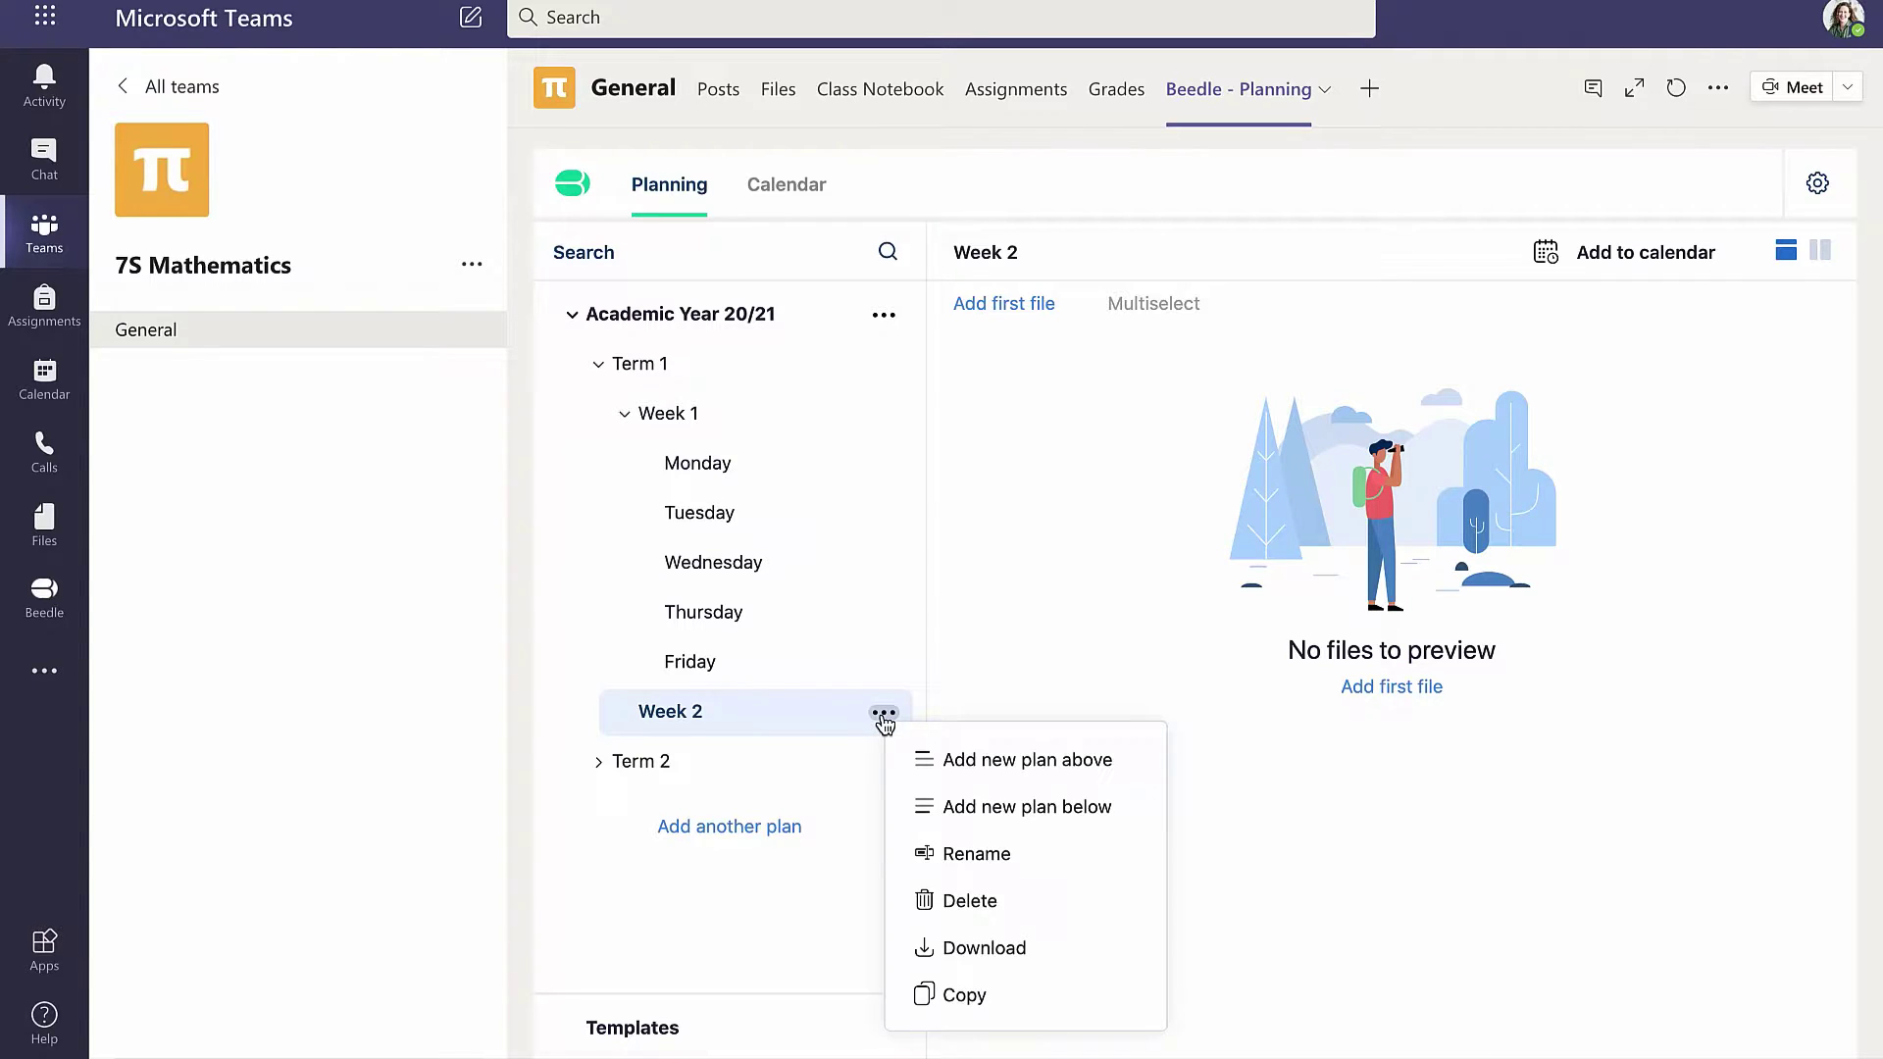
{"action": "left_click", "coordinate": [971, 809]}
{"action": "type", "text": "Monday"}
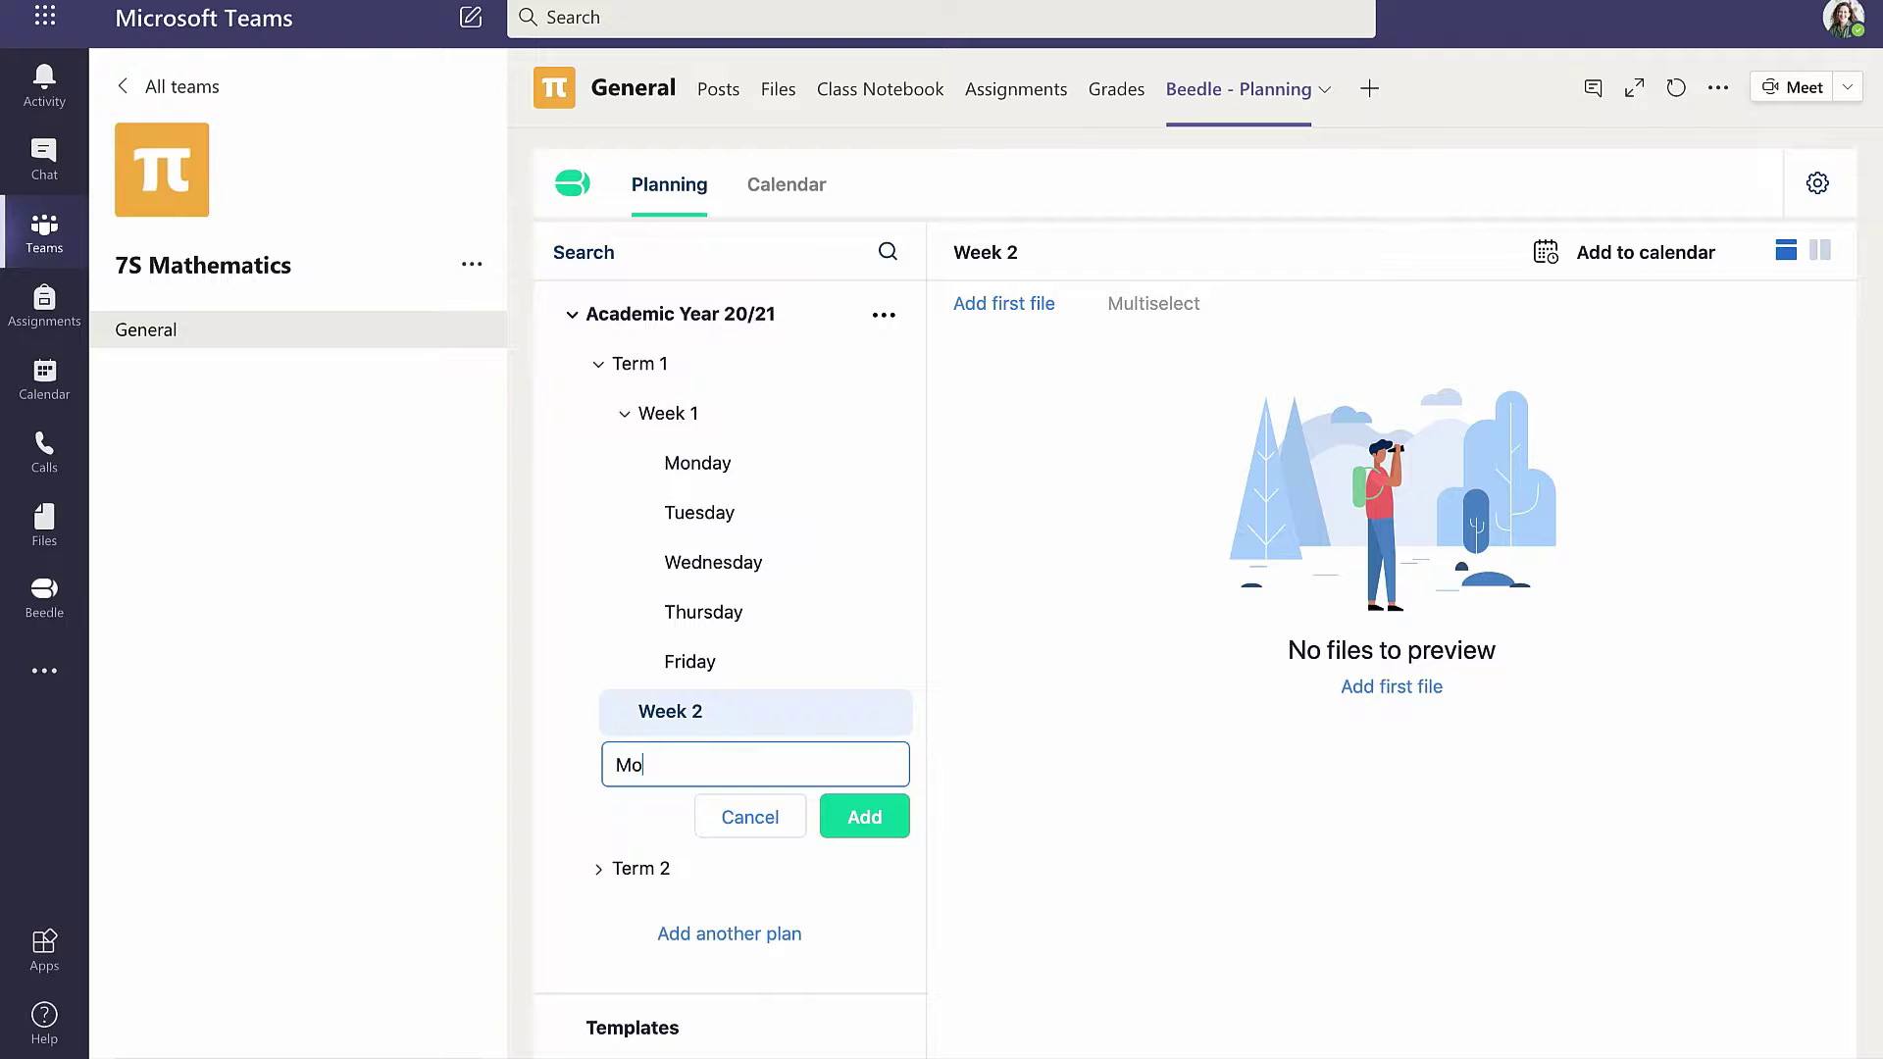
{"action": "left_click", "coordinate": [870, 824]}
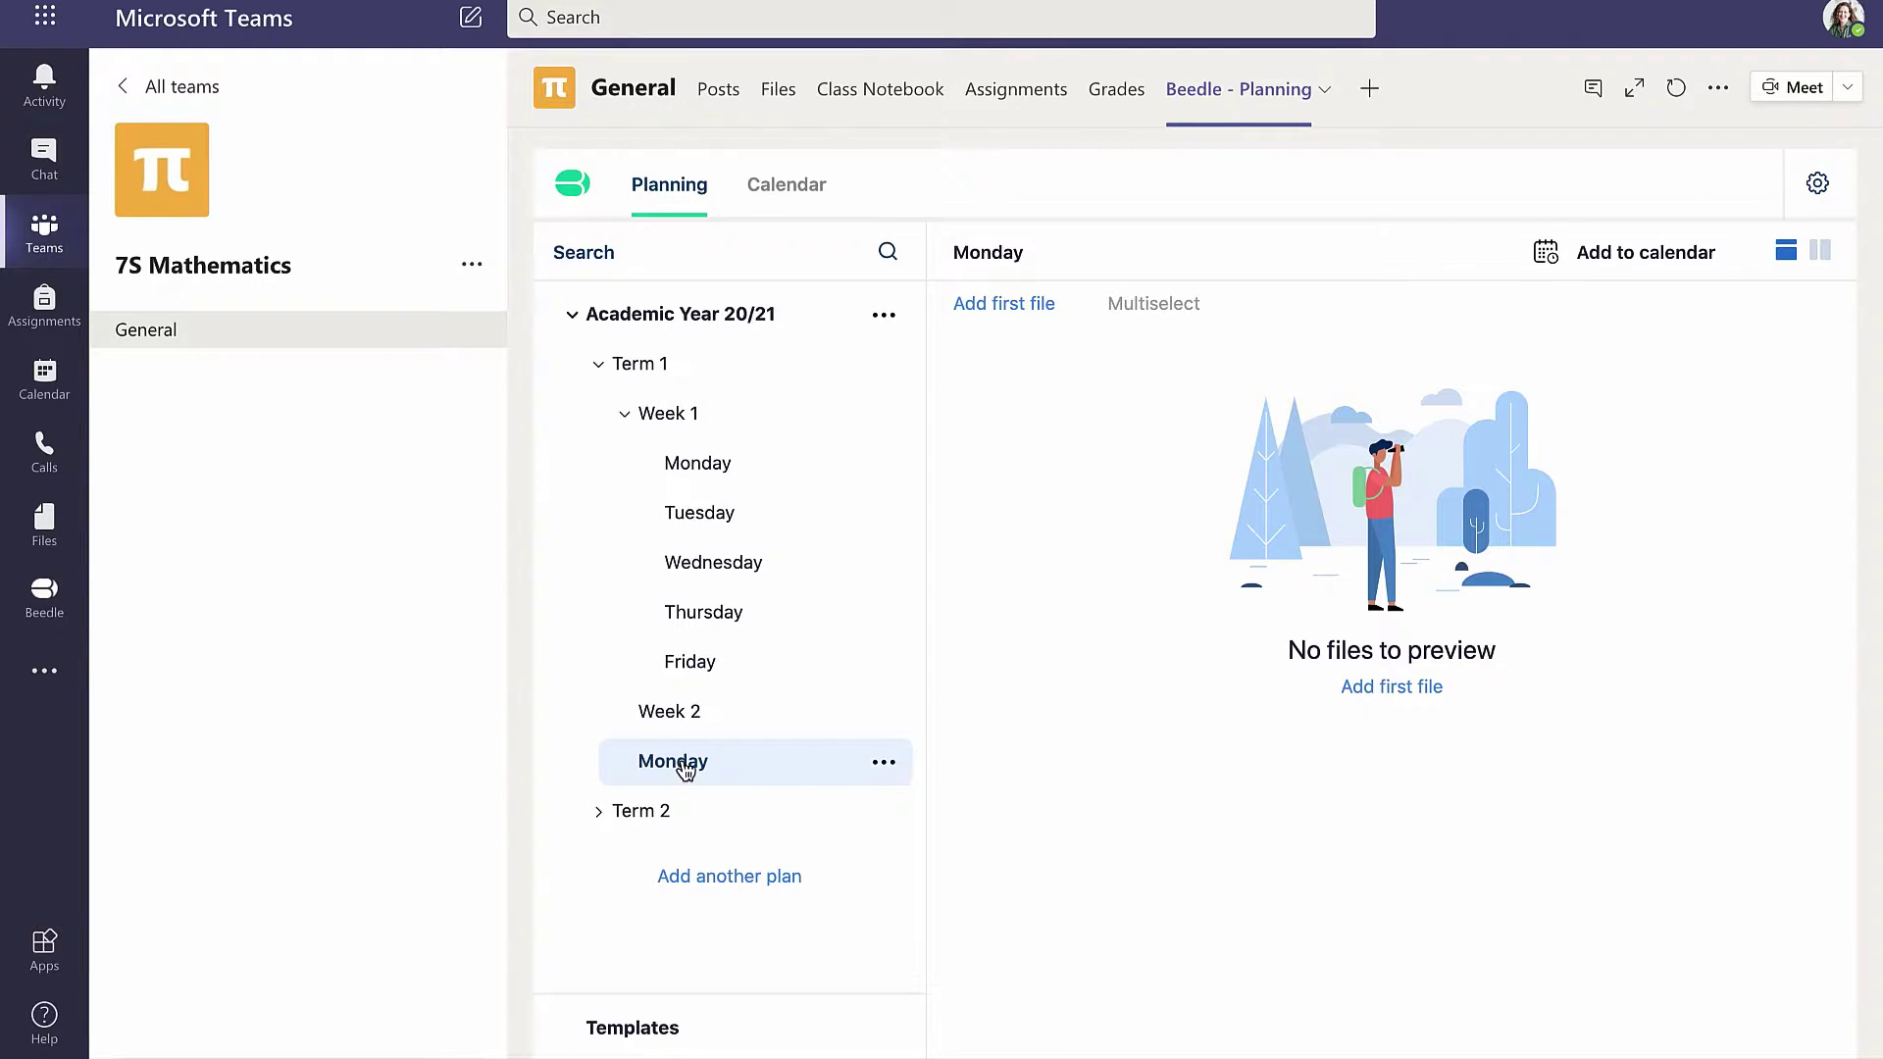
{"action": "left_click_drag", "start_coordinate": [686, 771], "coordinate": [757, 770]}
{"action": "key", "text": "Up"}
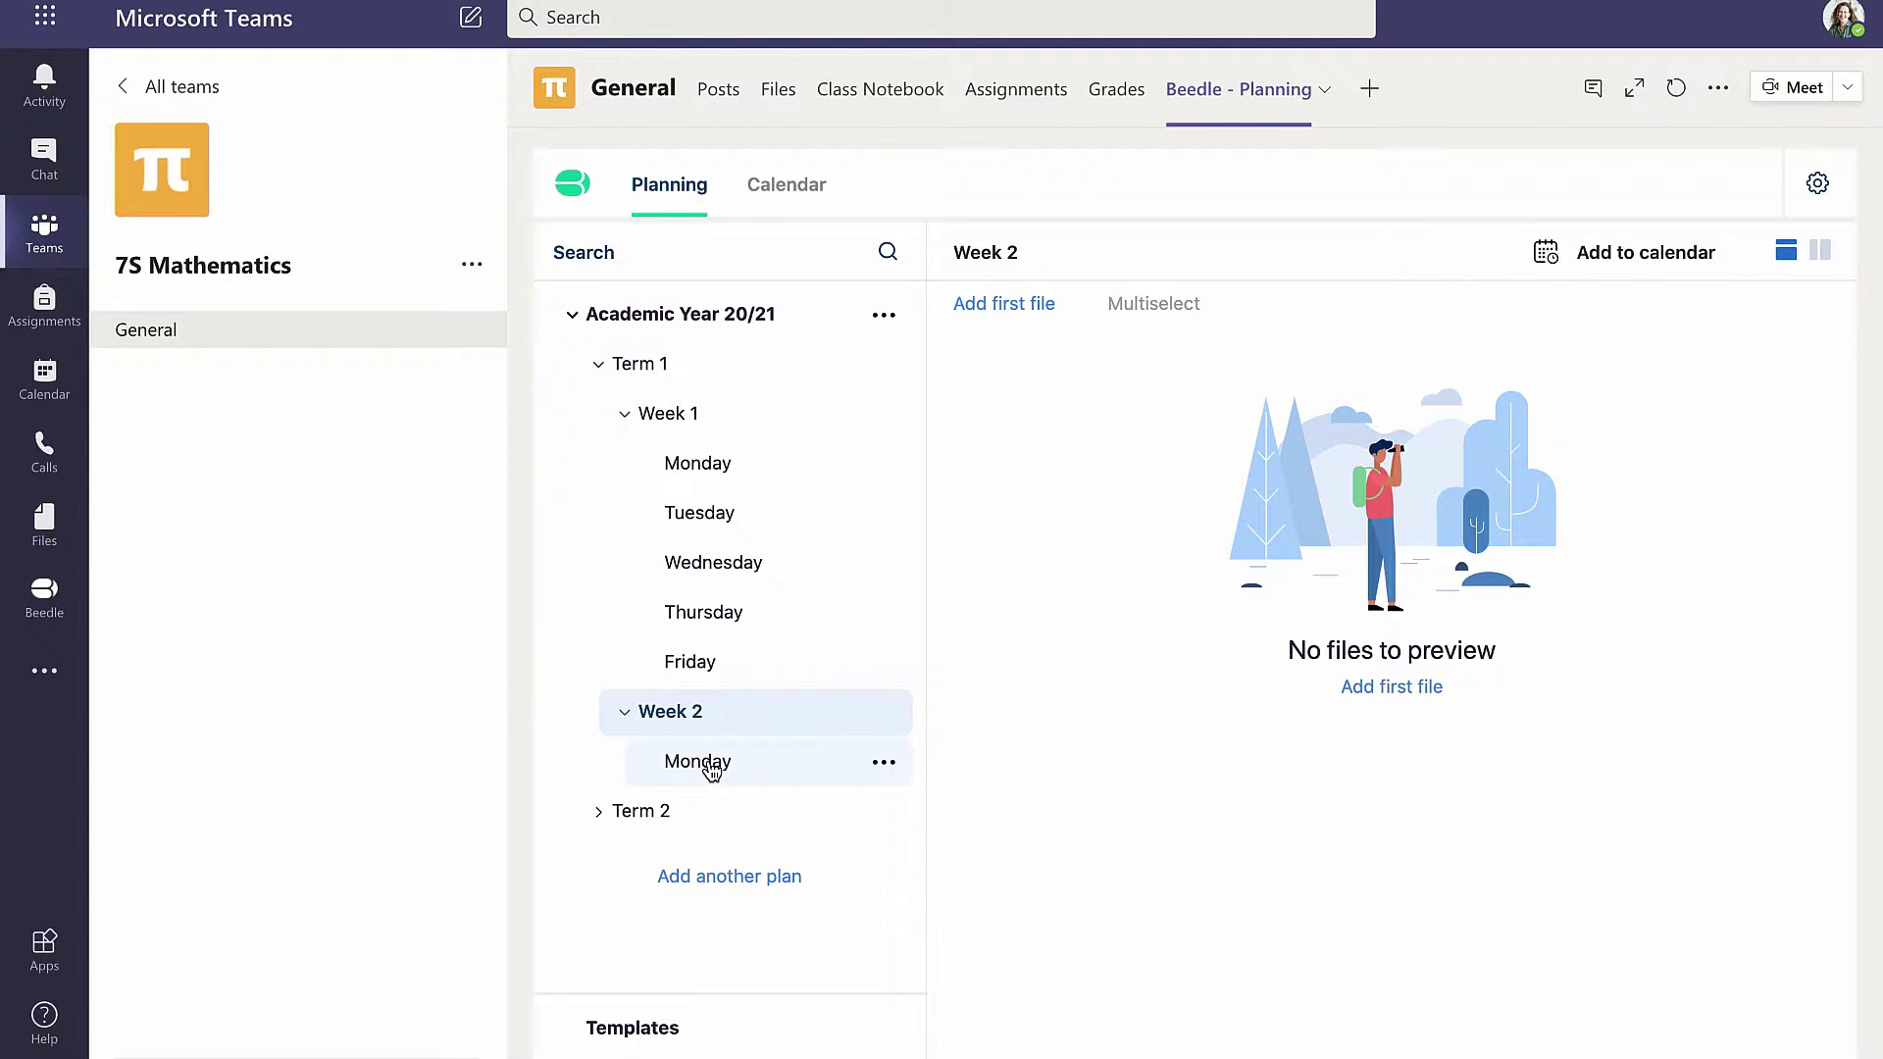
{"action": "mouse_move", "coordinate": [711, 765]}
{"action": "left_mouse_down"}
{"action": "mouse_move", "coordinate": [585, 766]}
{"action": "mouse_move", "coordinate": [737, 772]}
{"action": "left_mouse_up"}
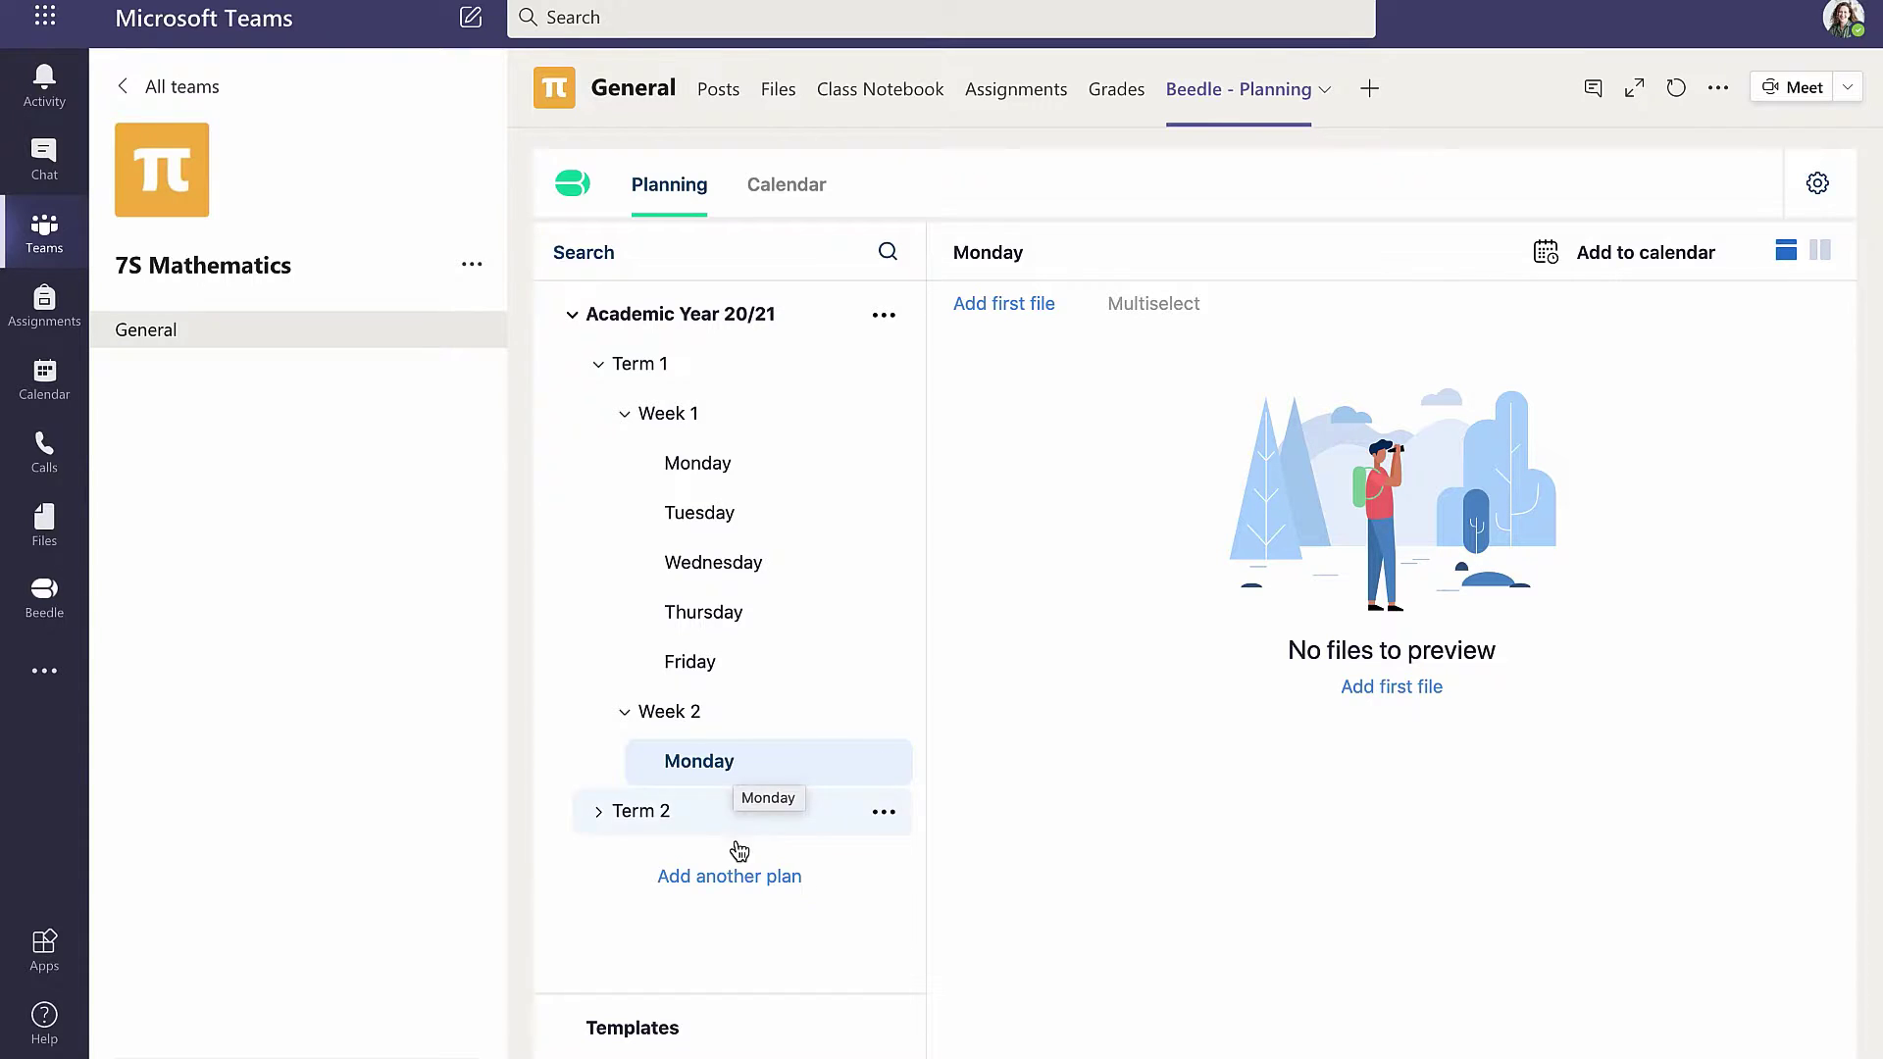
Create a 'Tuesday' plan and move it under Week 2, directly after Monday.
{"action": "left_click", "coordinate": [739, 876]}
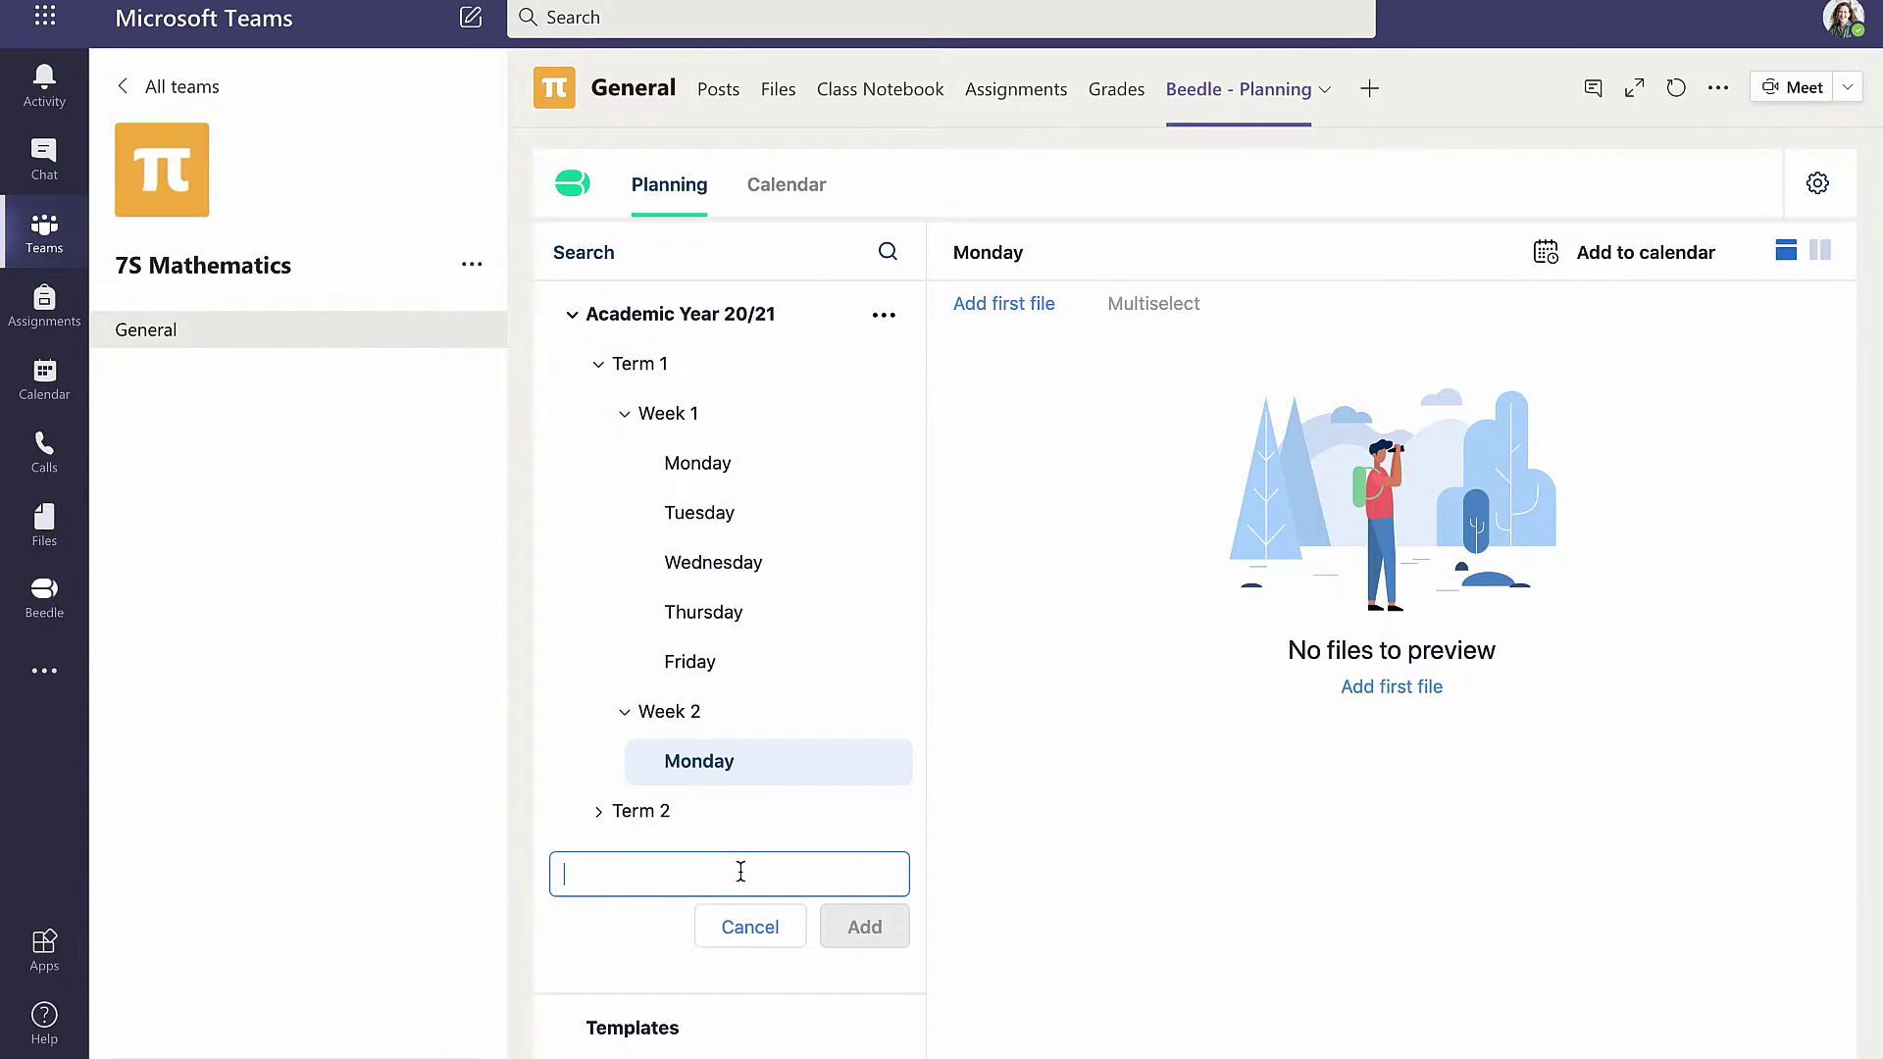
{"action": "type", "text": "Tuesday"}
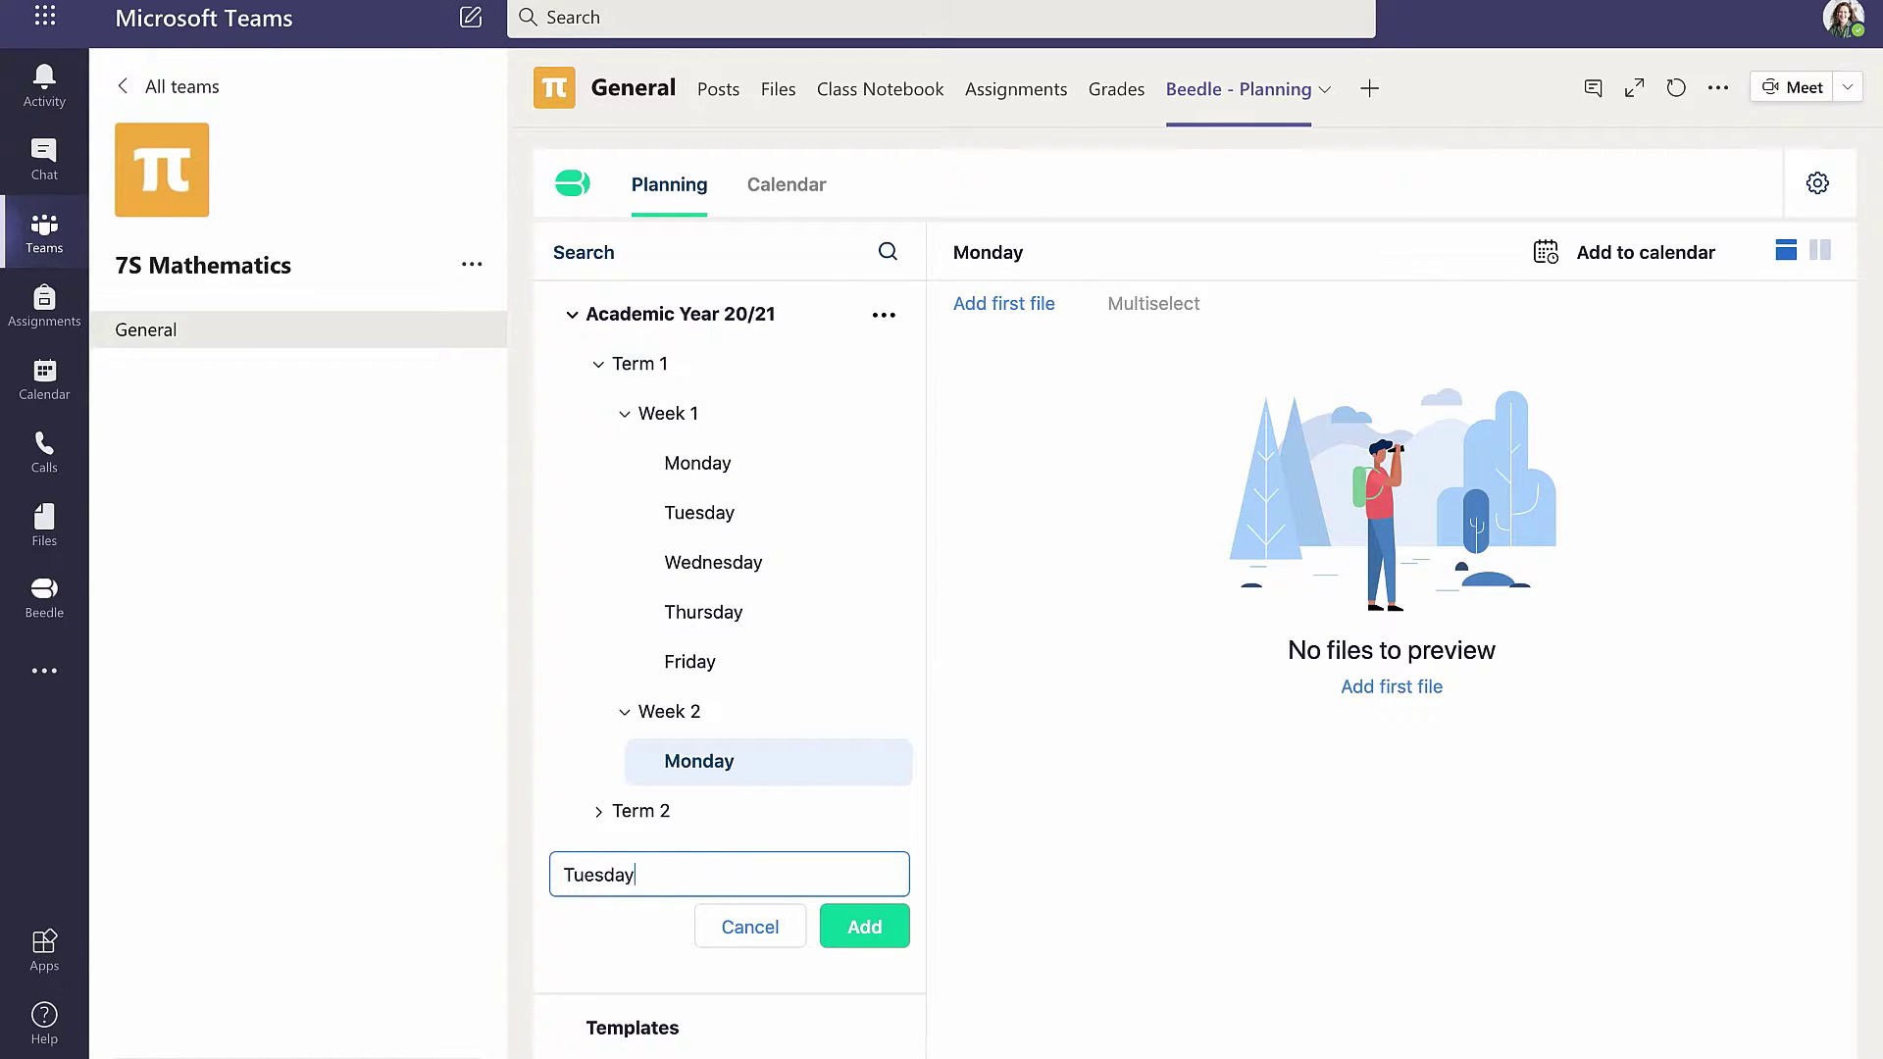
{"action": "key", "text": "Return"}
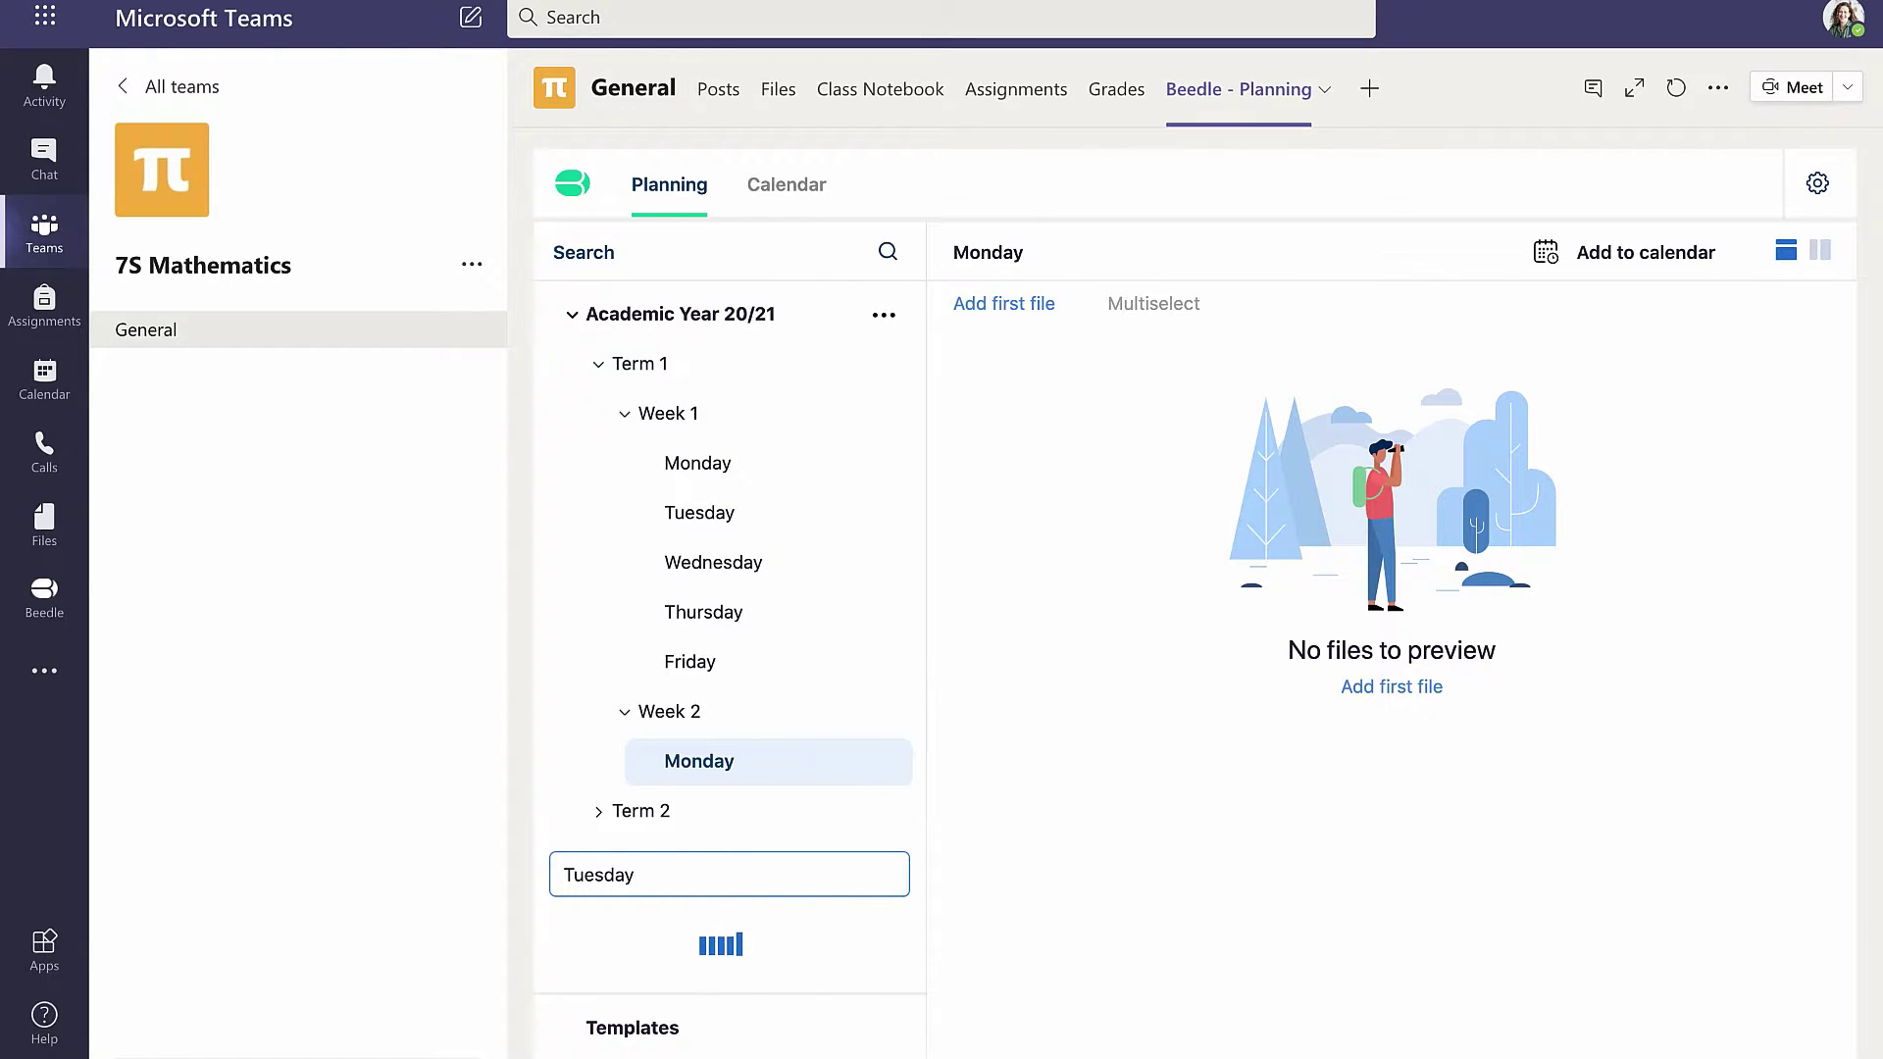
{"action": "left_click_drag", "start_coordinate": [727, 887], "coordinate": [795, 785]}
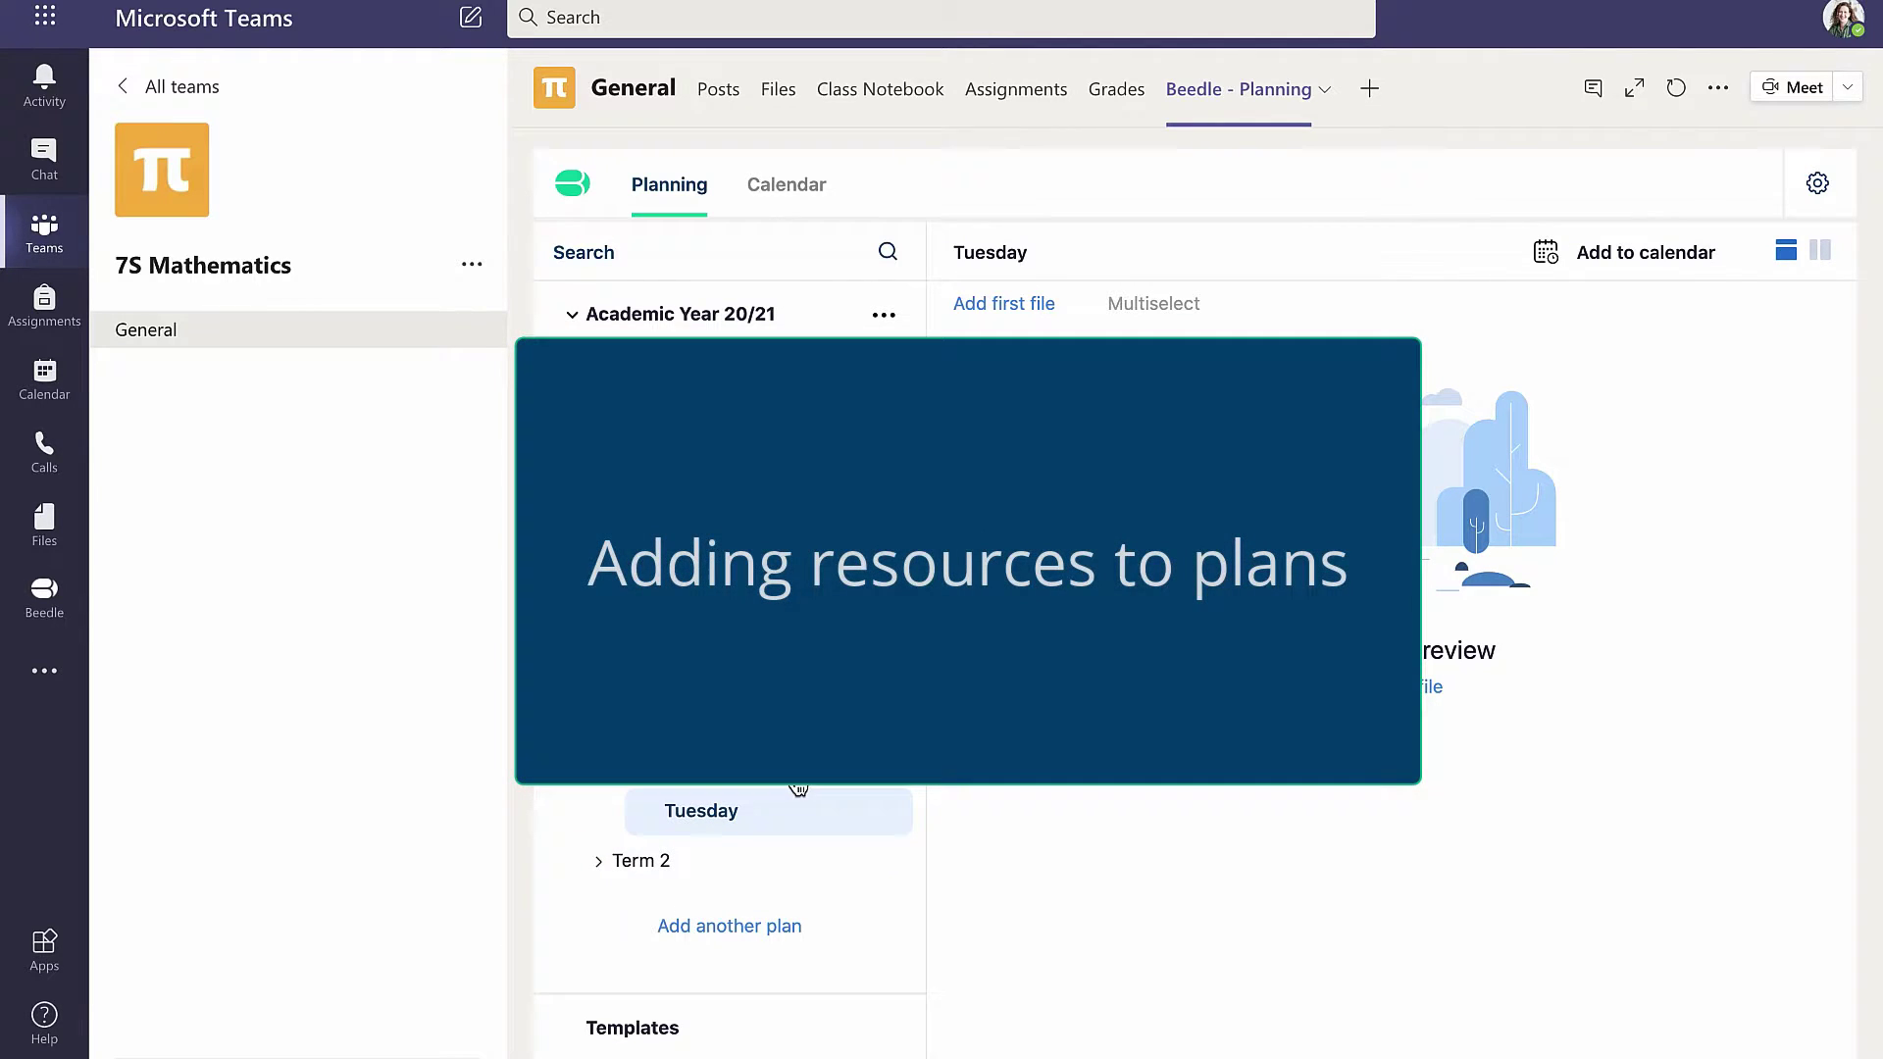
{"action": "mouse_move", "coordinate": [792, 814]}
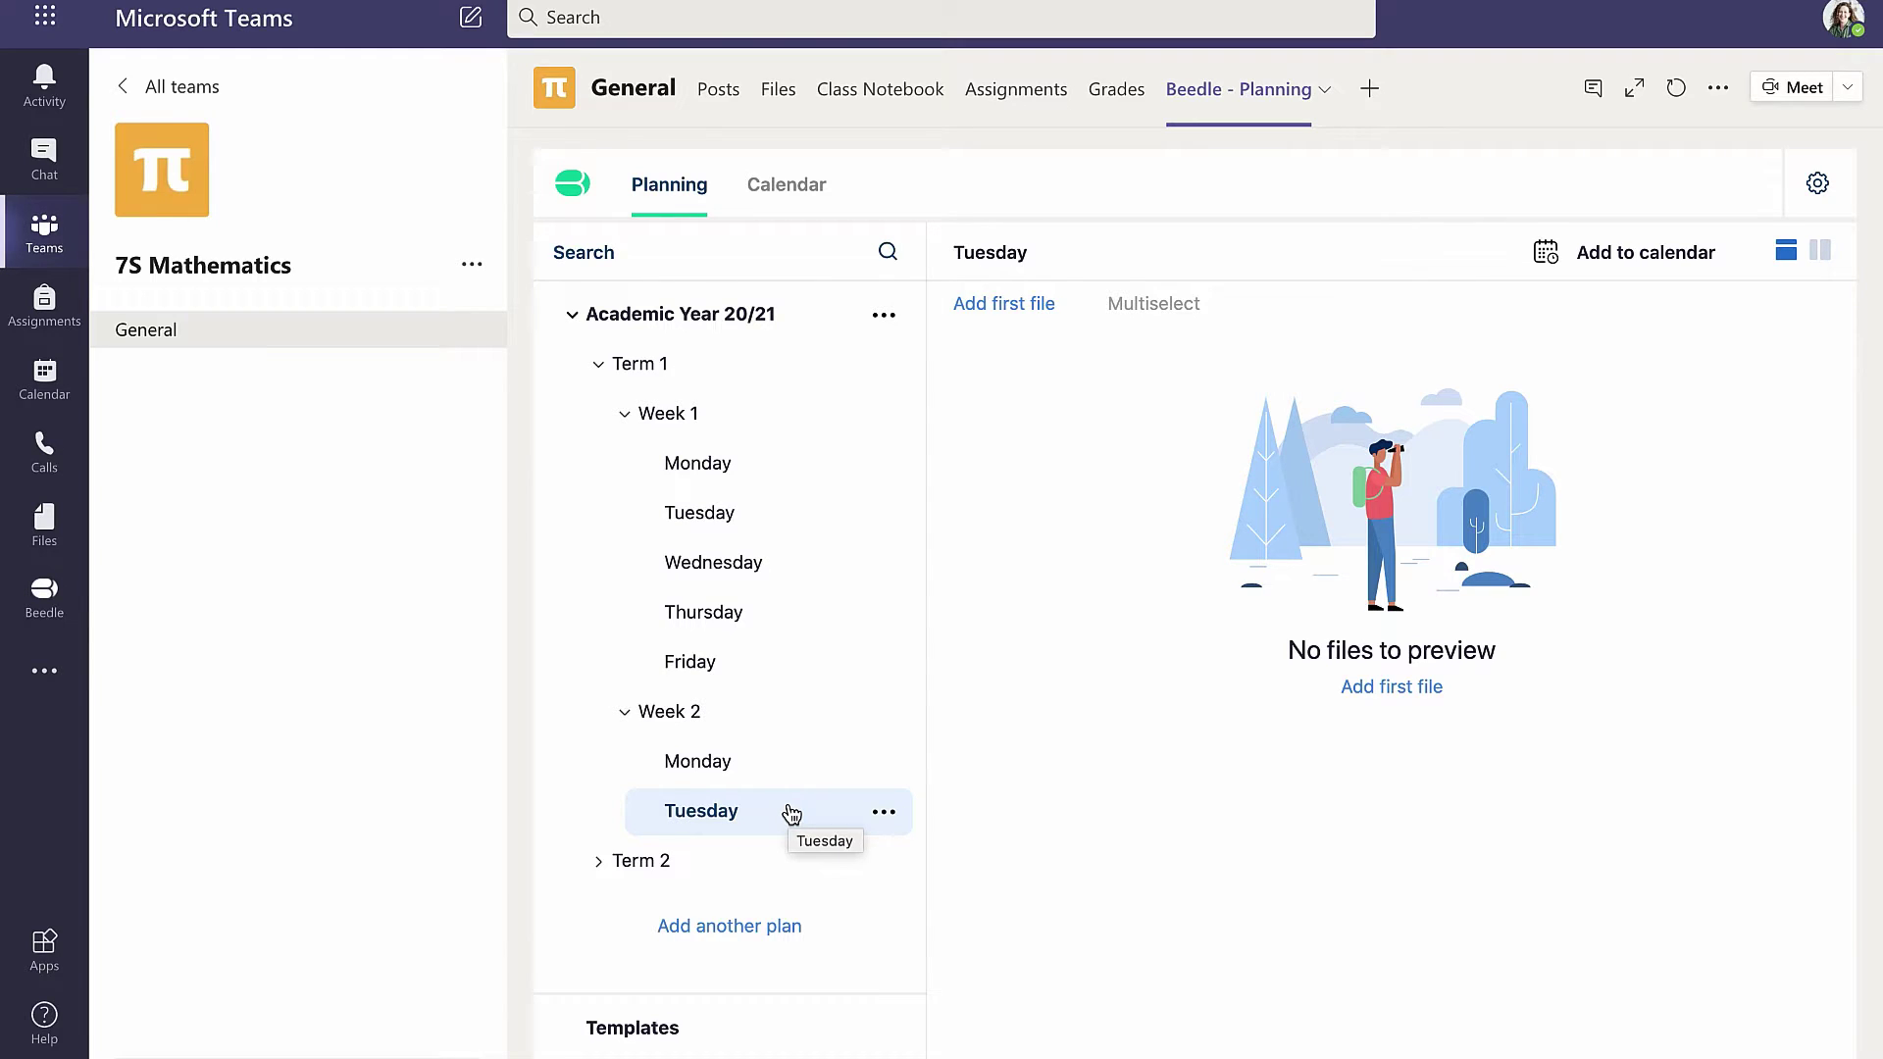
Upload both Algebraic Notation documents from the computer into Tuesday's plan.
{"action": "left_click", "coordinate": [1020, 310]}
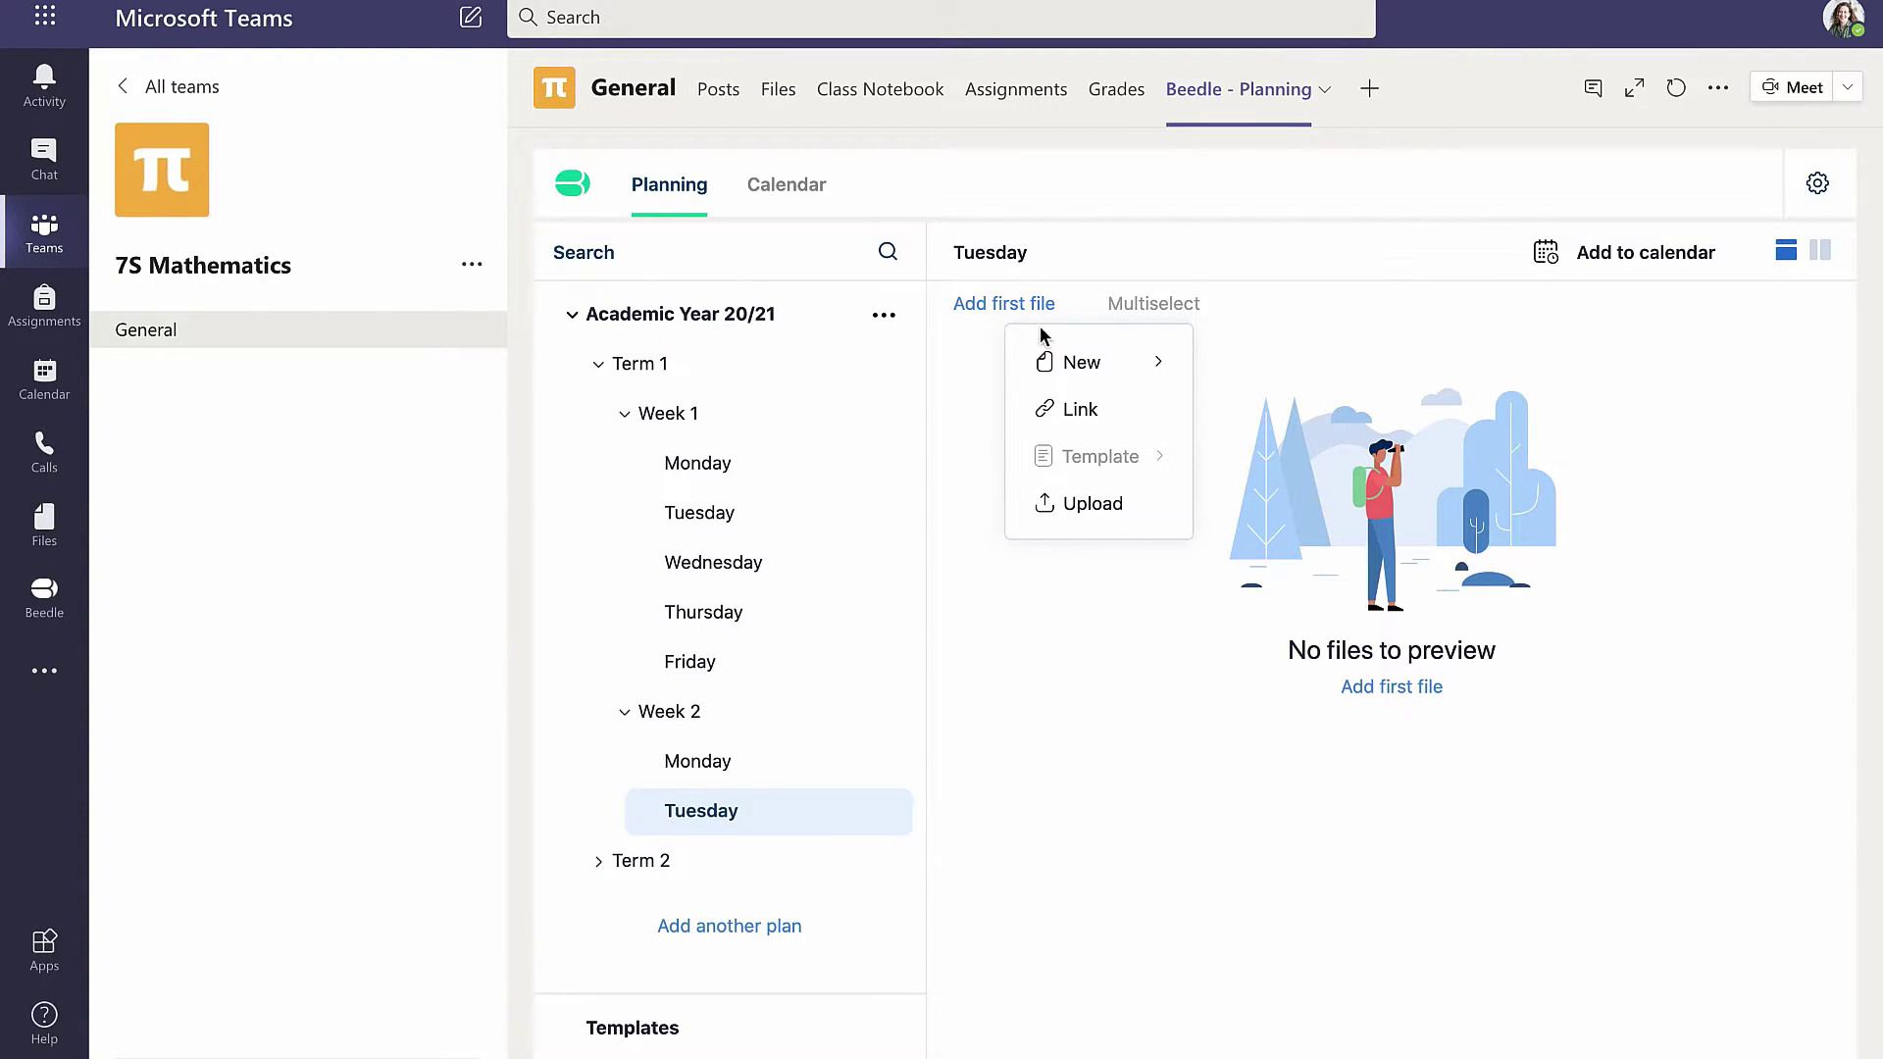
{"action": "mouse_move", "coordinate": [1064, 367]}
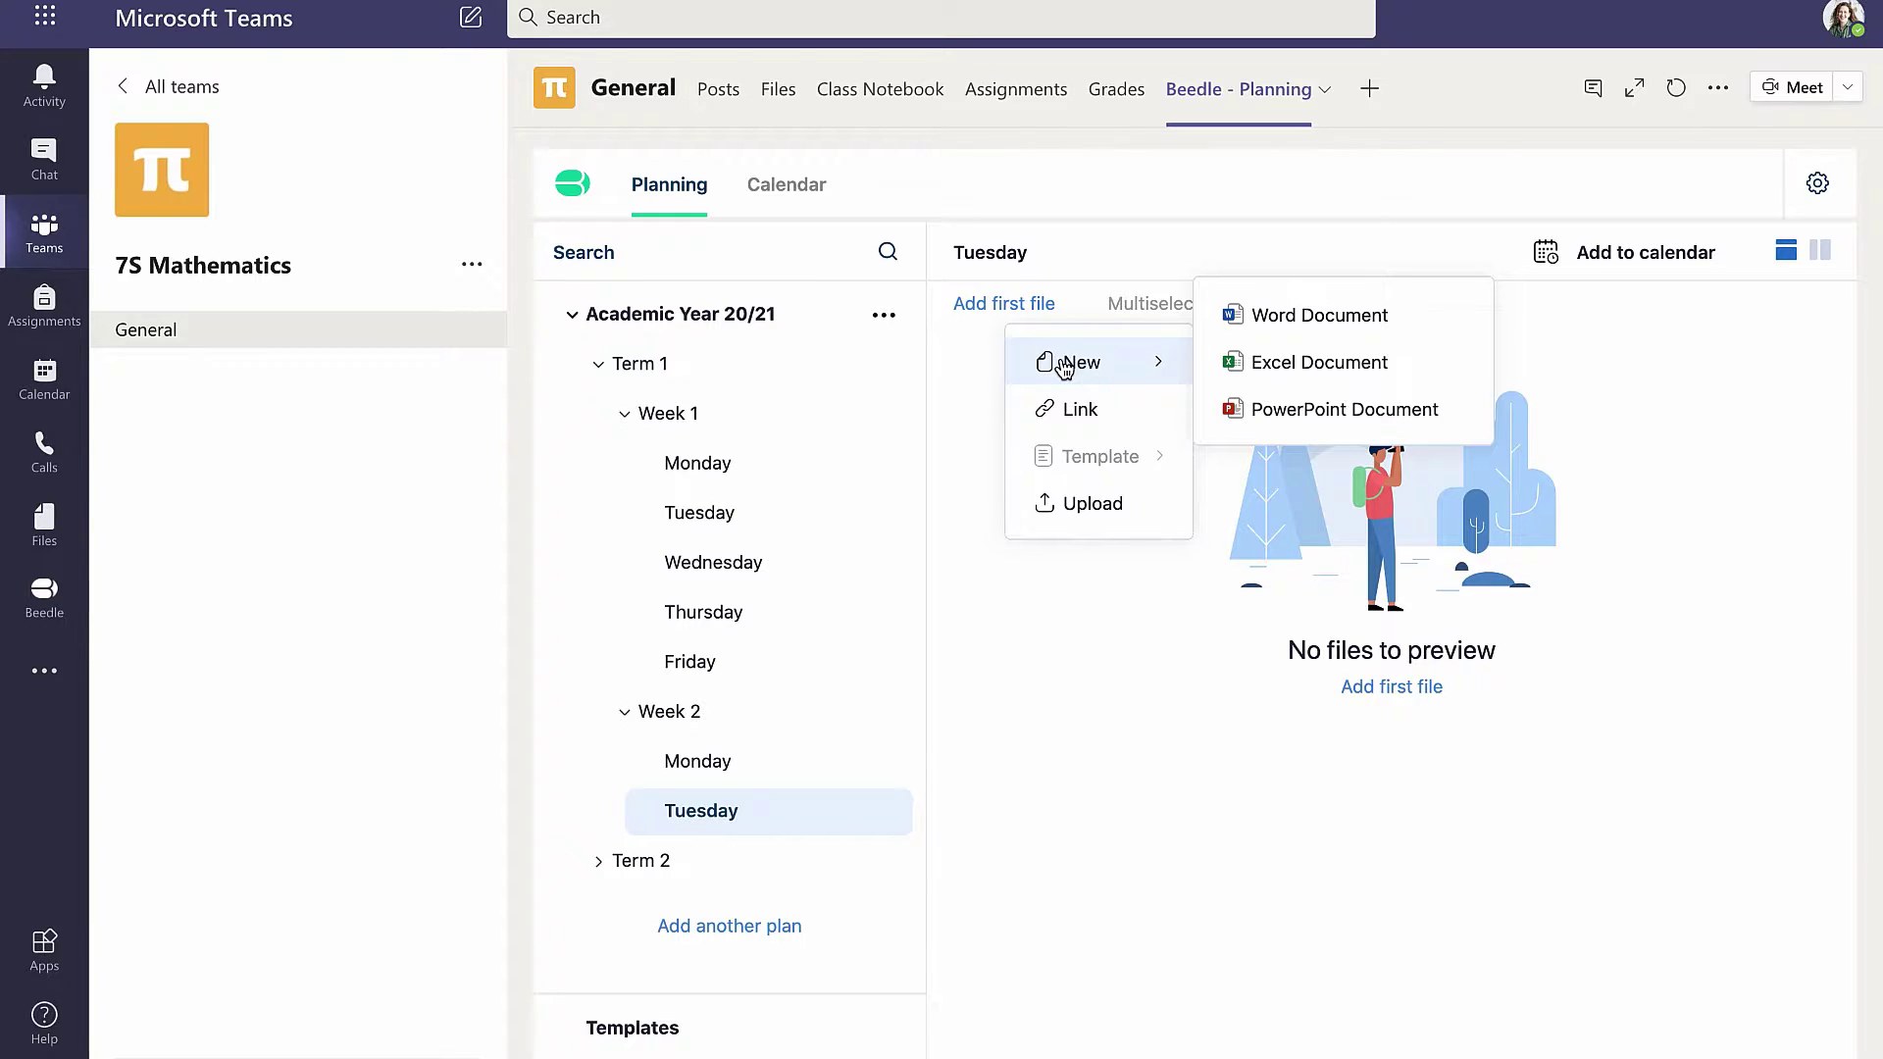
{"action": "left_click", "coordinate": [1089, 508]}
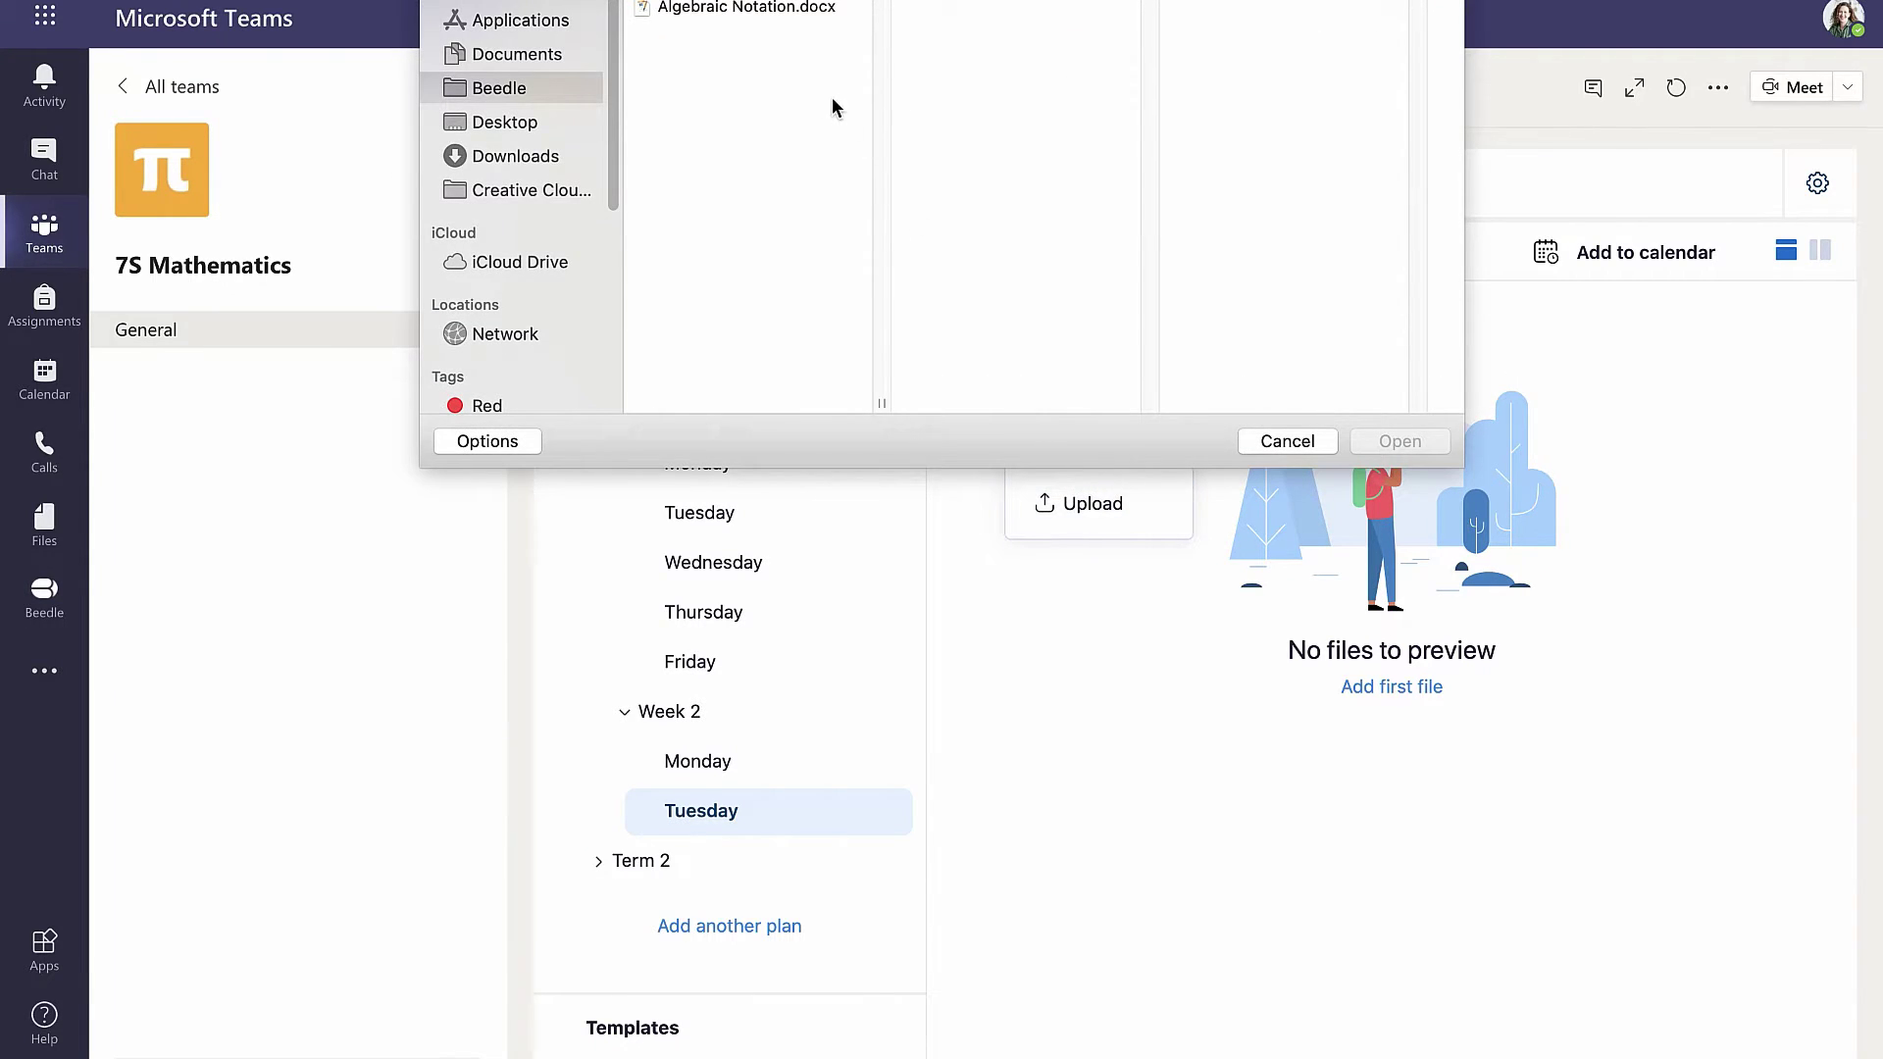
{"action": "left_click", "coordinate": [782, 10]}
{"action": "key", "text": "super+a"}
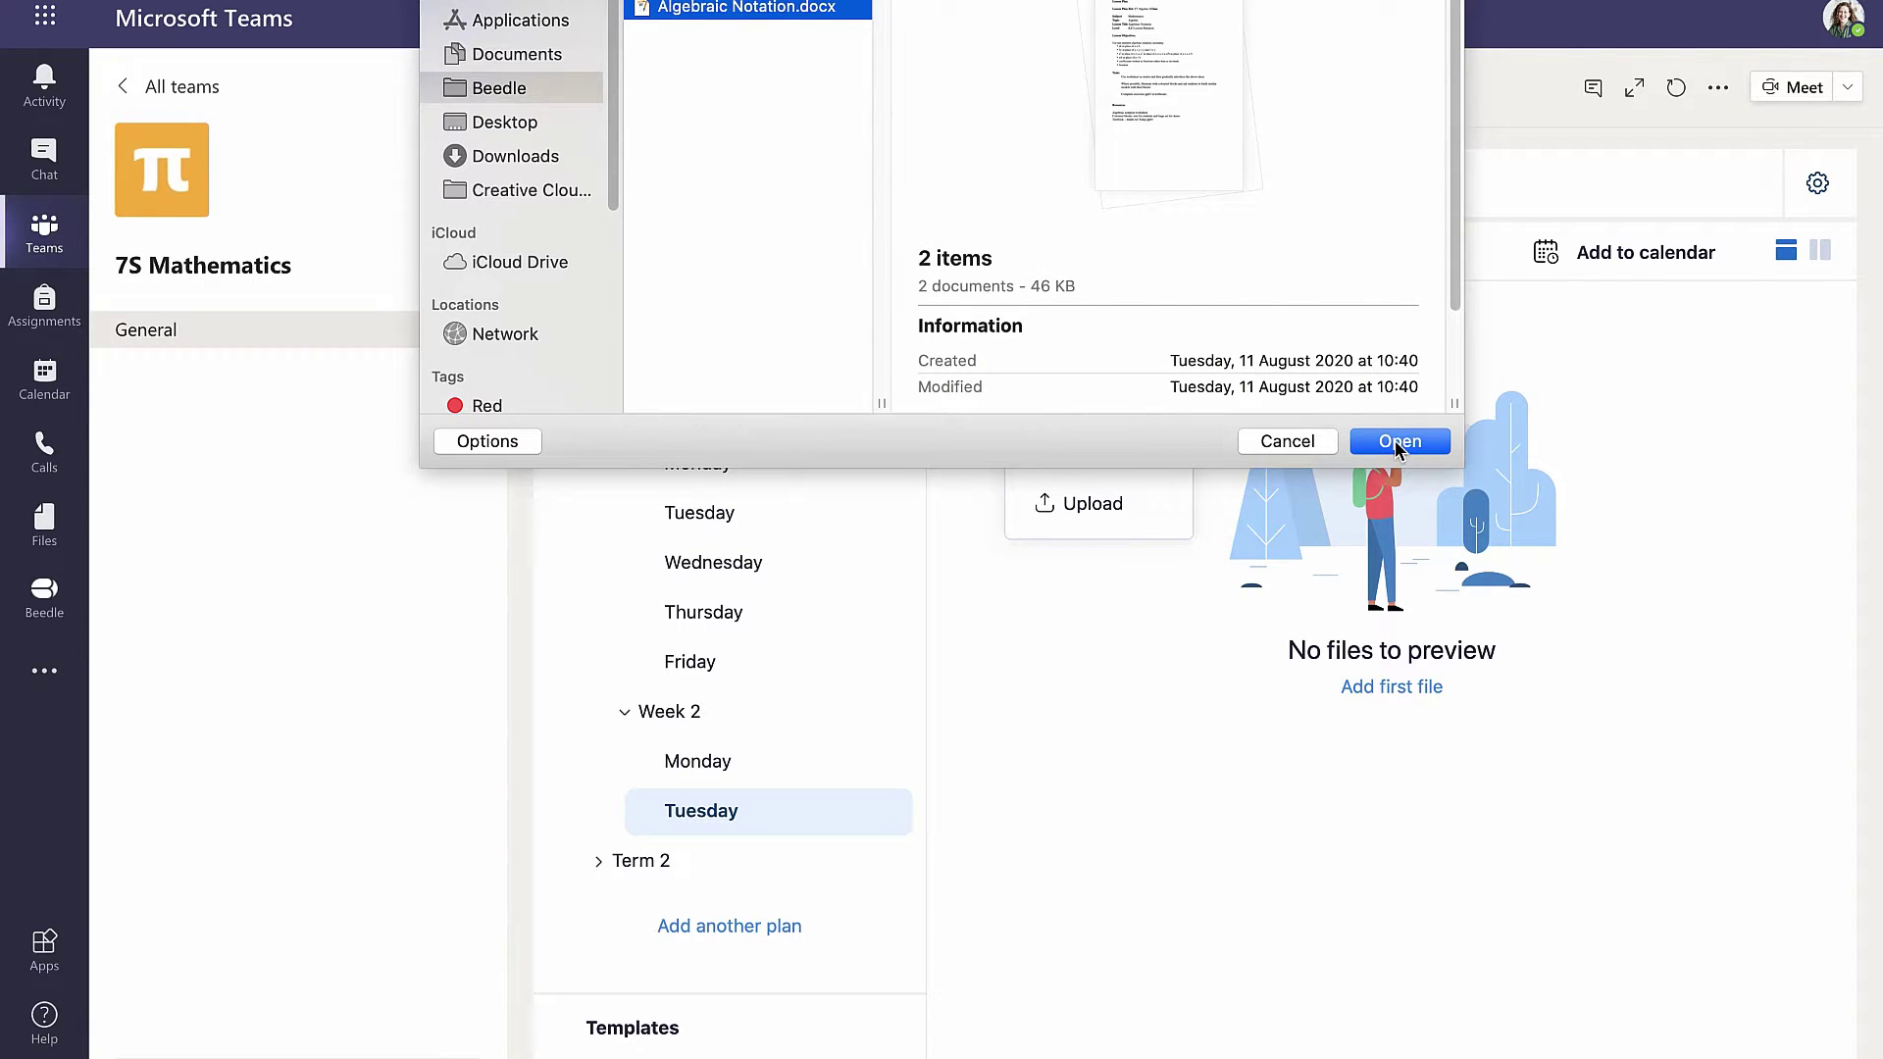
{"action": "left_click", "coordinate": [1397, 442]}
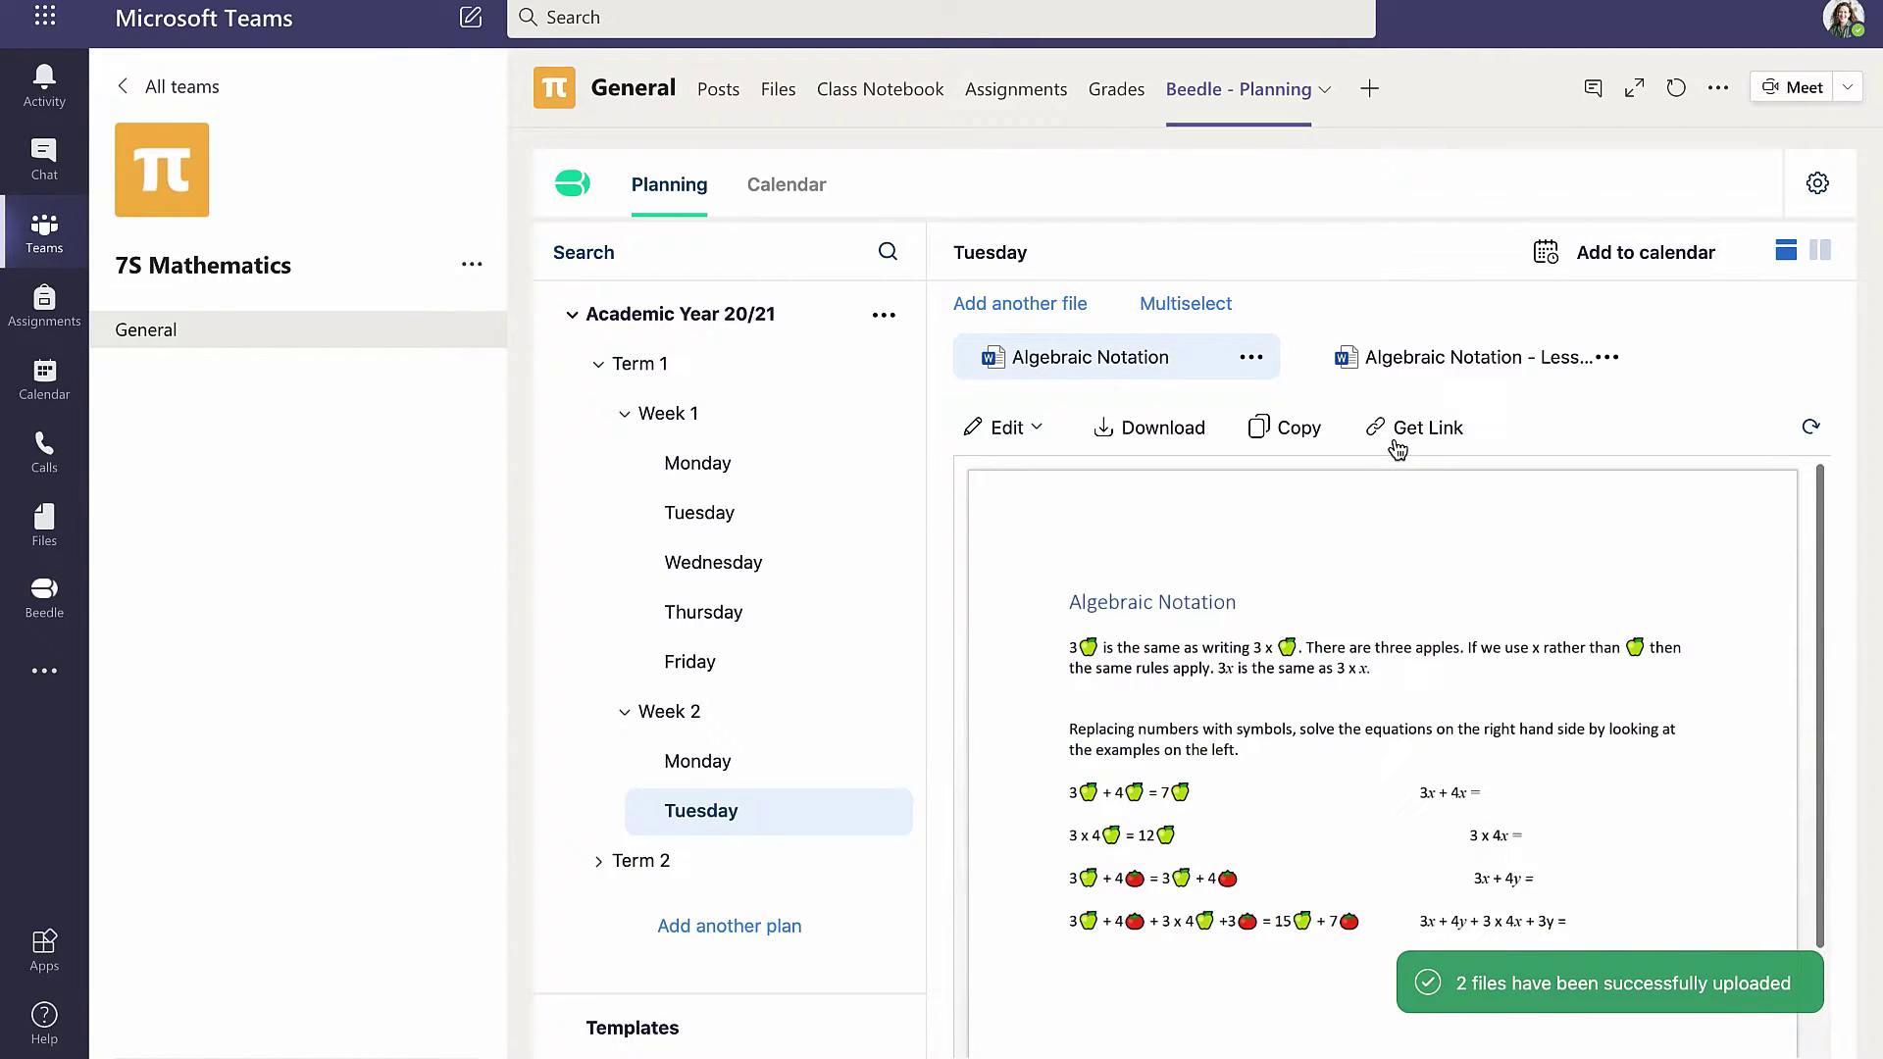
Schedule the Algebraic Notation lesson plan for 8 September 2020, 09:00–10:00.
{"action": "left_click", "coordinate": [1504, 368]}
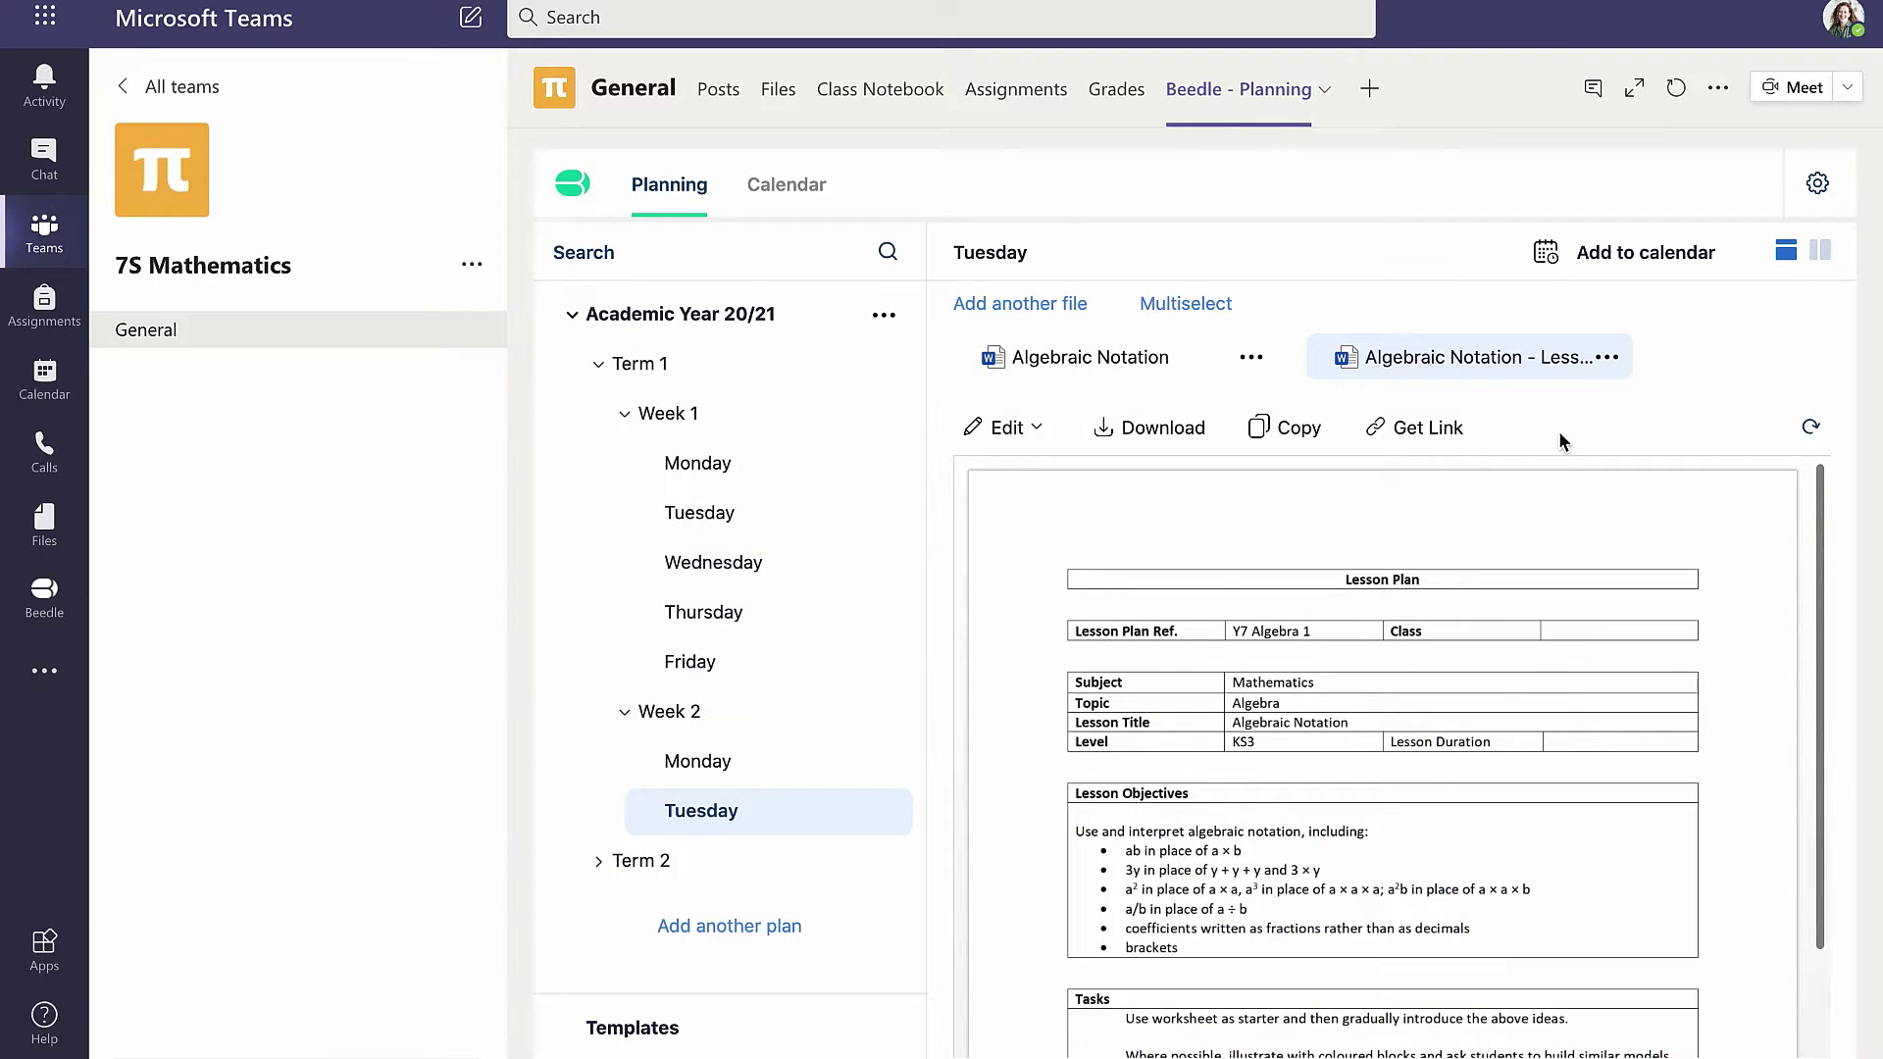
{"action": "left_click", "coordinate": [1618, 269]}
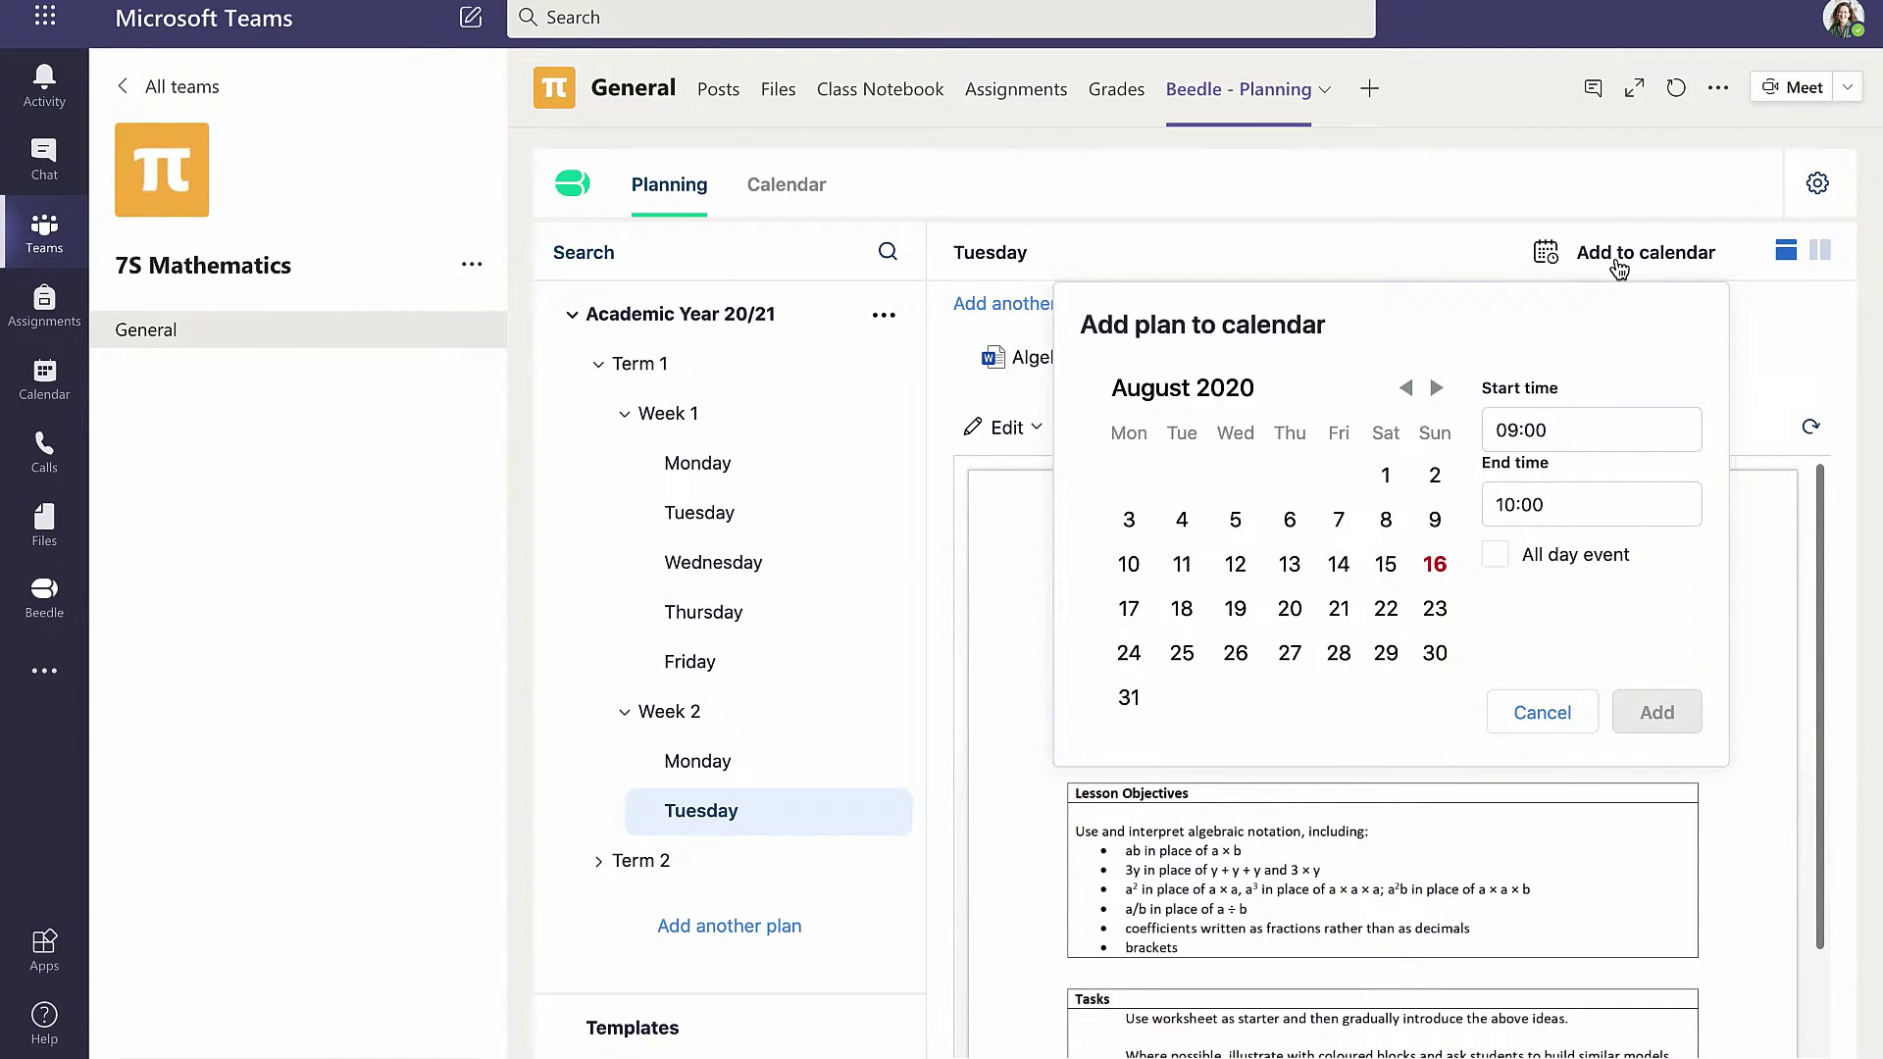
{"action": "left_click", "coordinate": [1435, 388]}
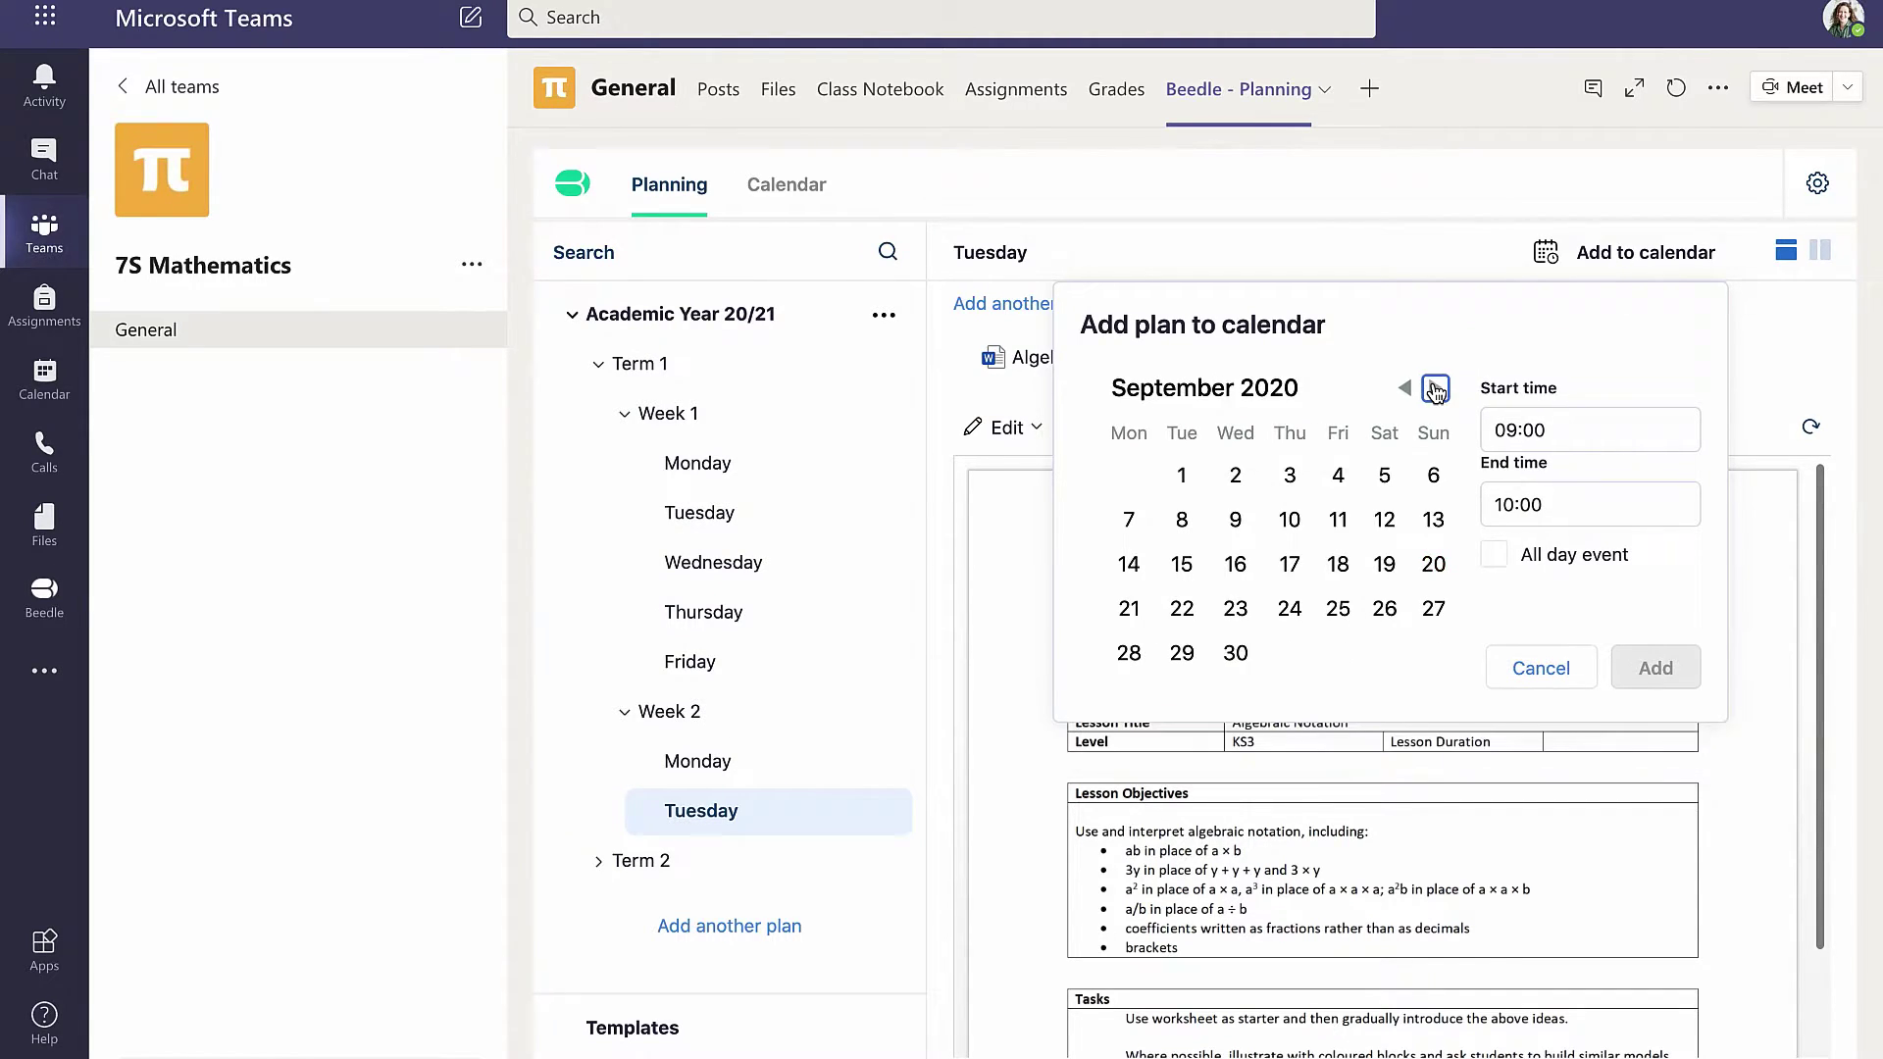
{"action": "left_click", "coordinate": [1182, 520]}
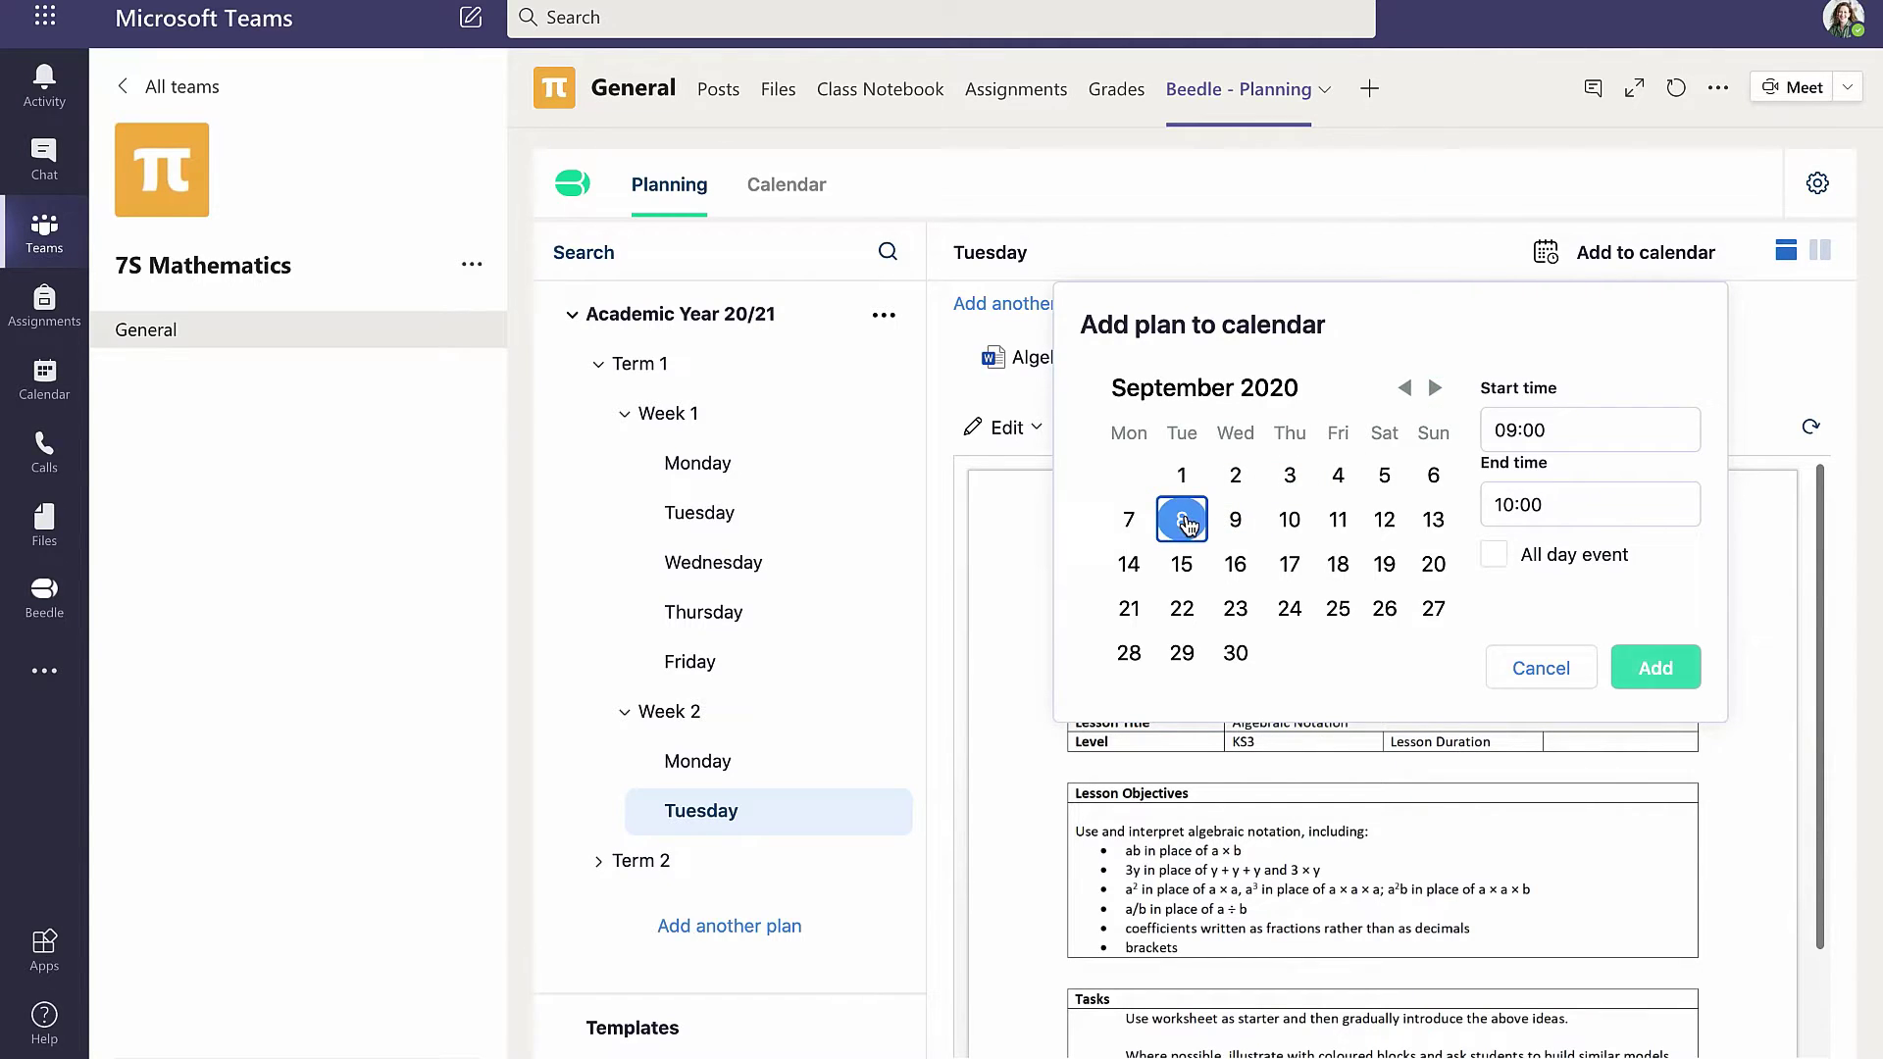
{"action": "left_click", "coordinate": [1654, 669]}
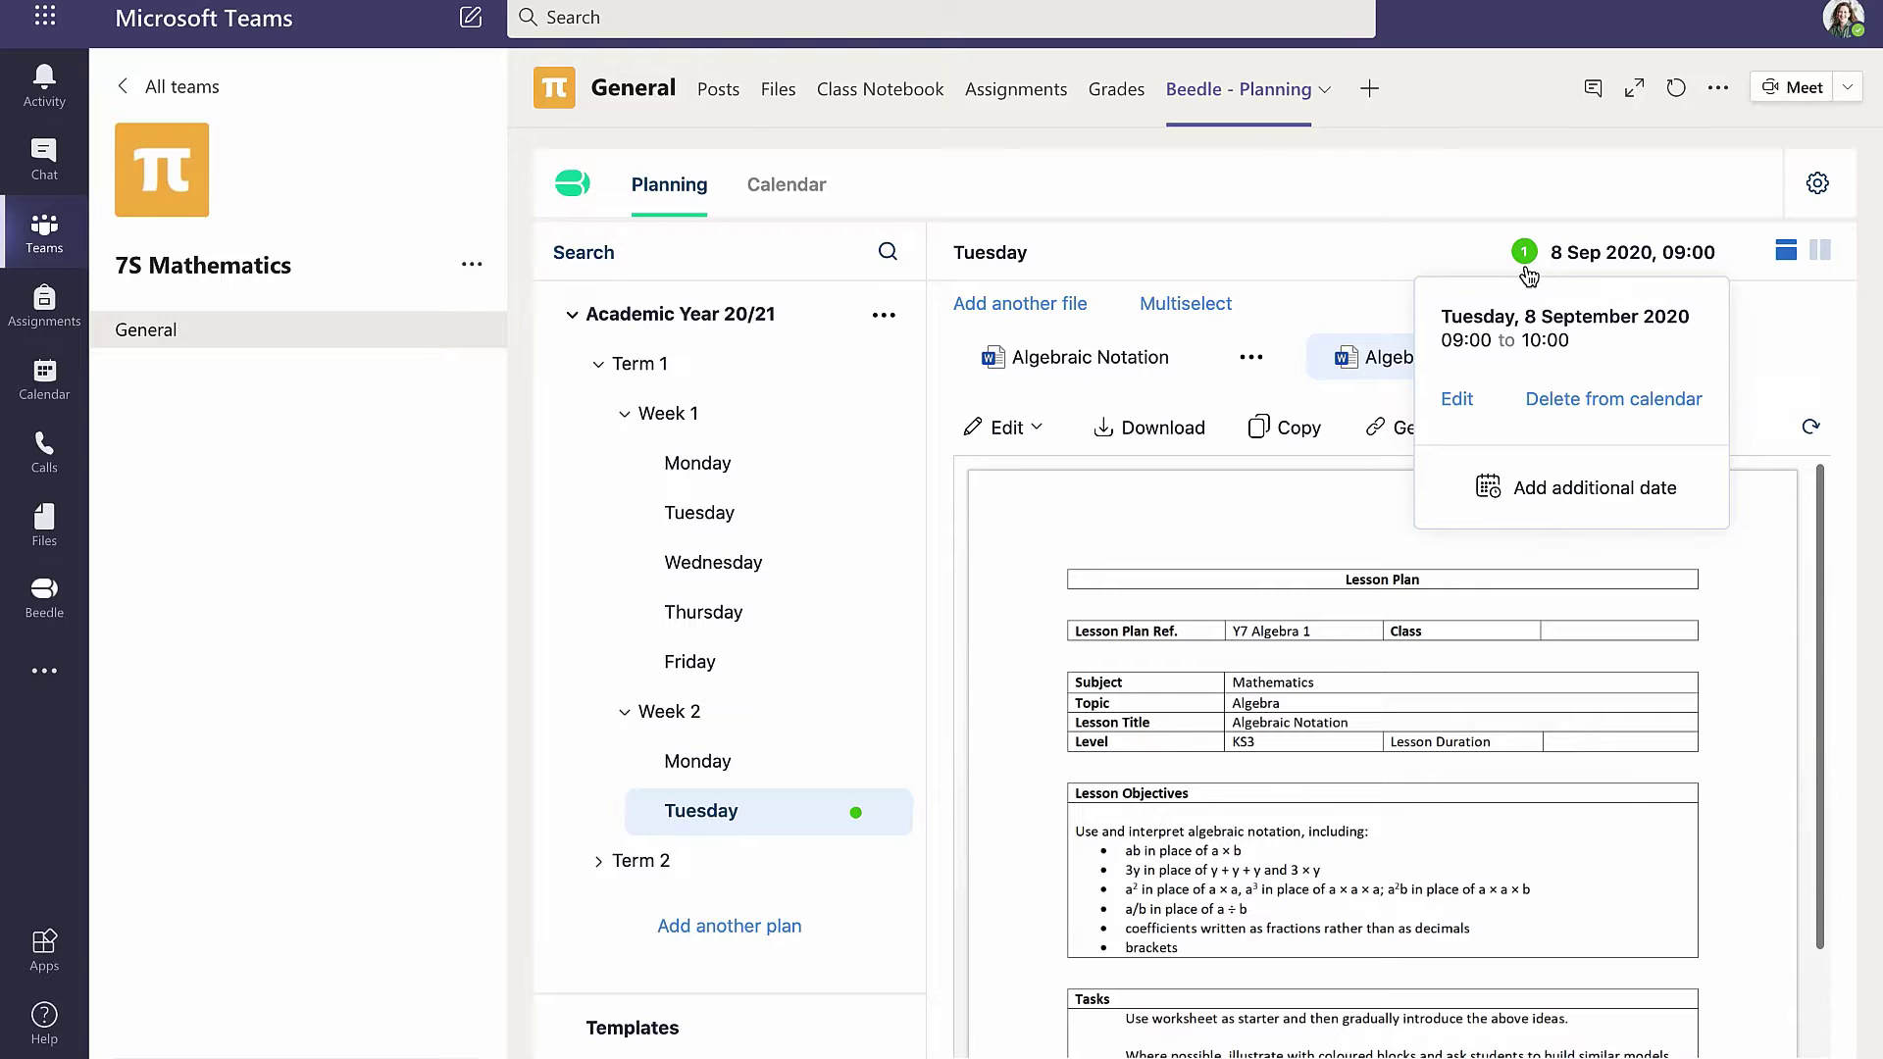
{"action": "left_click", "coordinate": [1754, 324]}
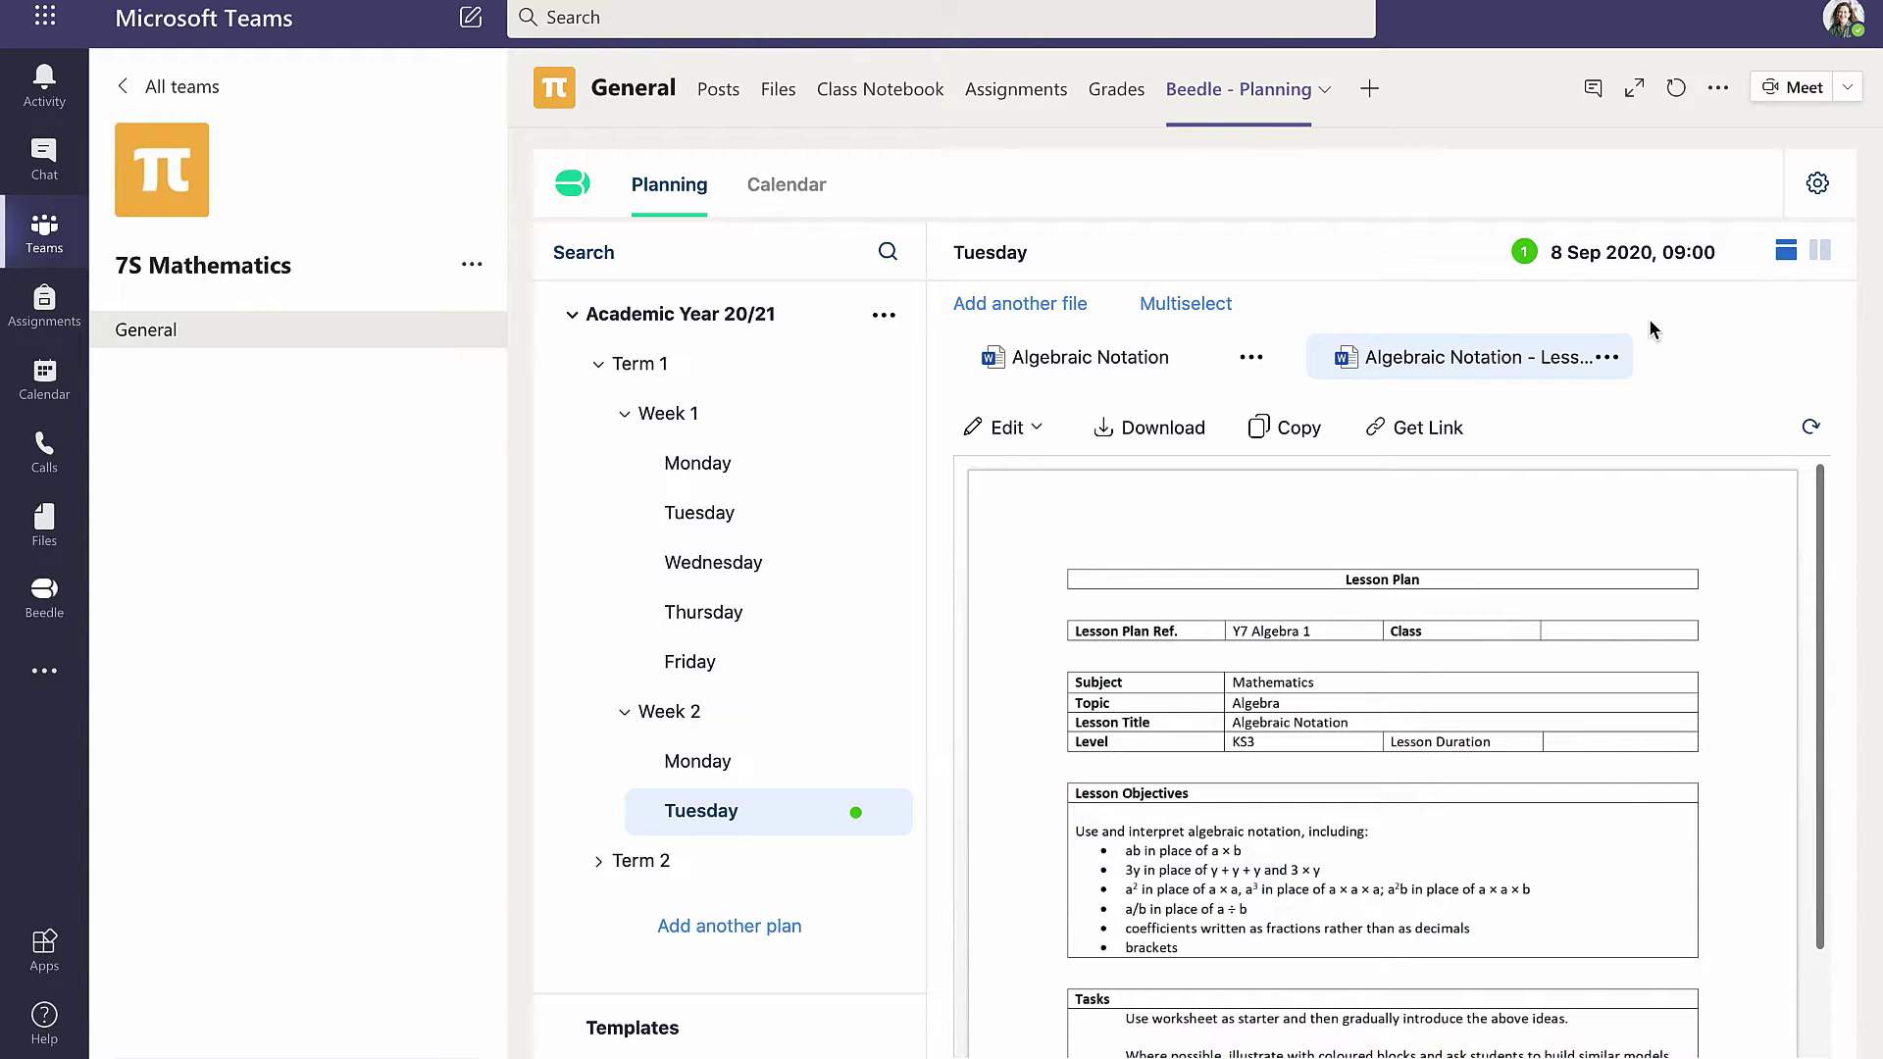
In the Calendar view, show all channels and include 7a Mathematics General's plans.
{"action": "left_click", "coordinate": [790, 192]}
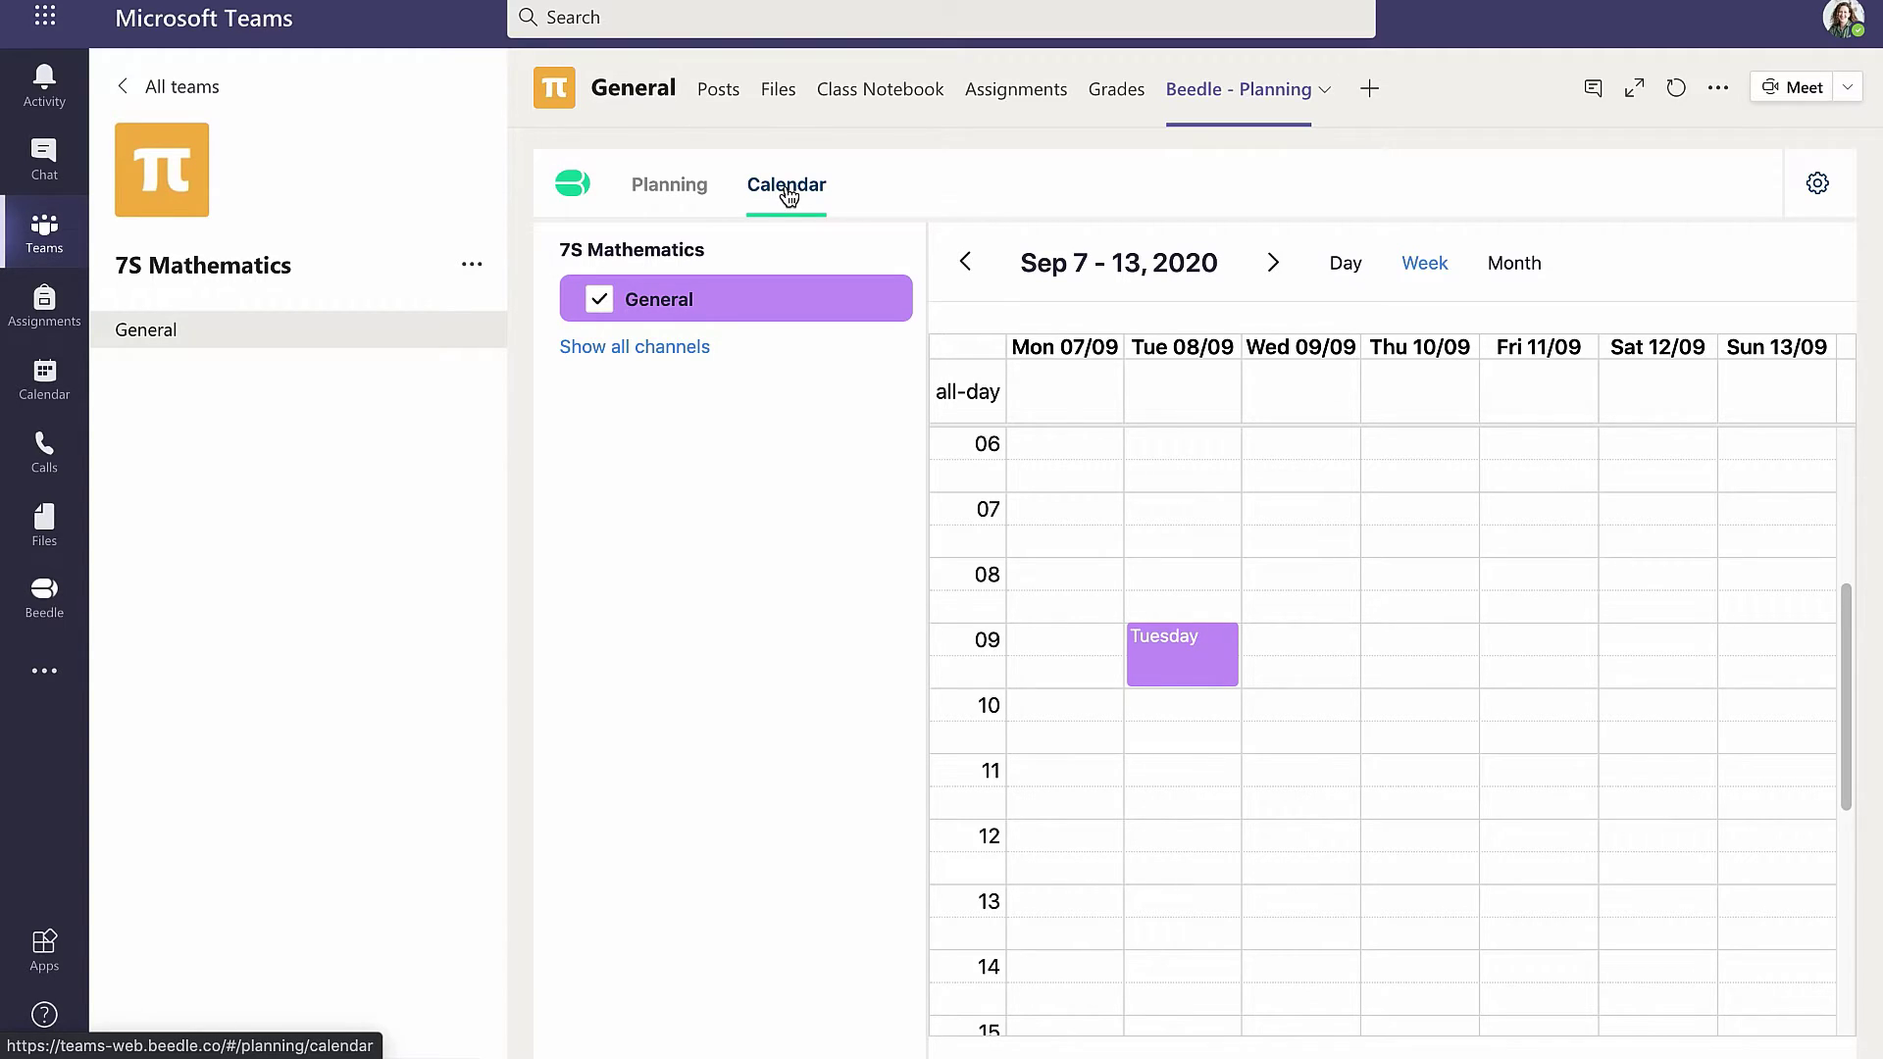
{"action": "left_click", "coordinate": [690, 349]}
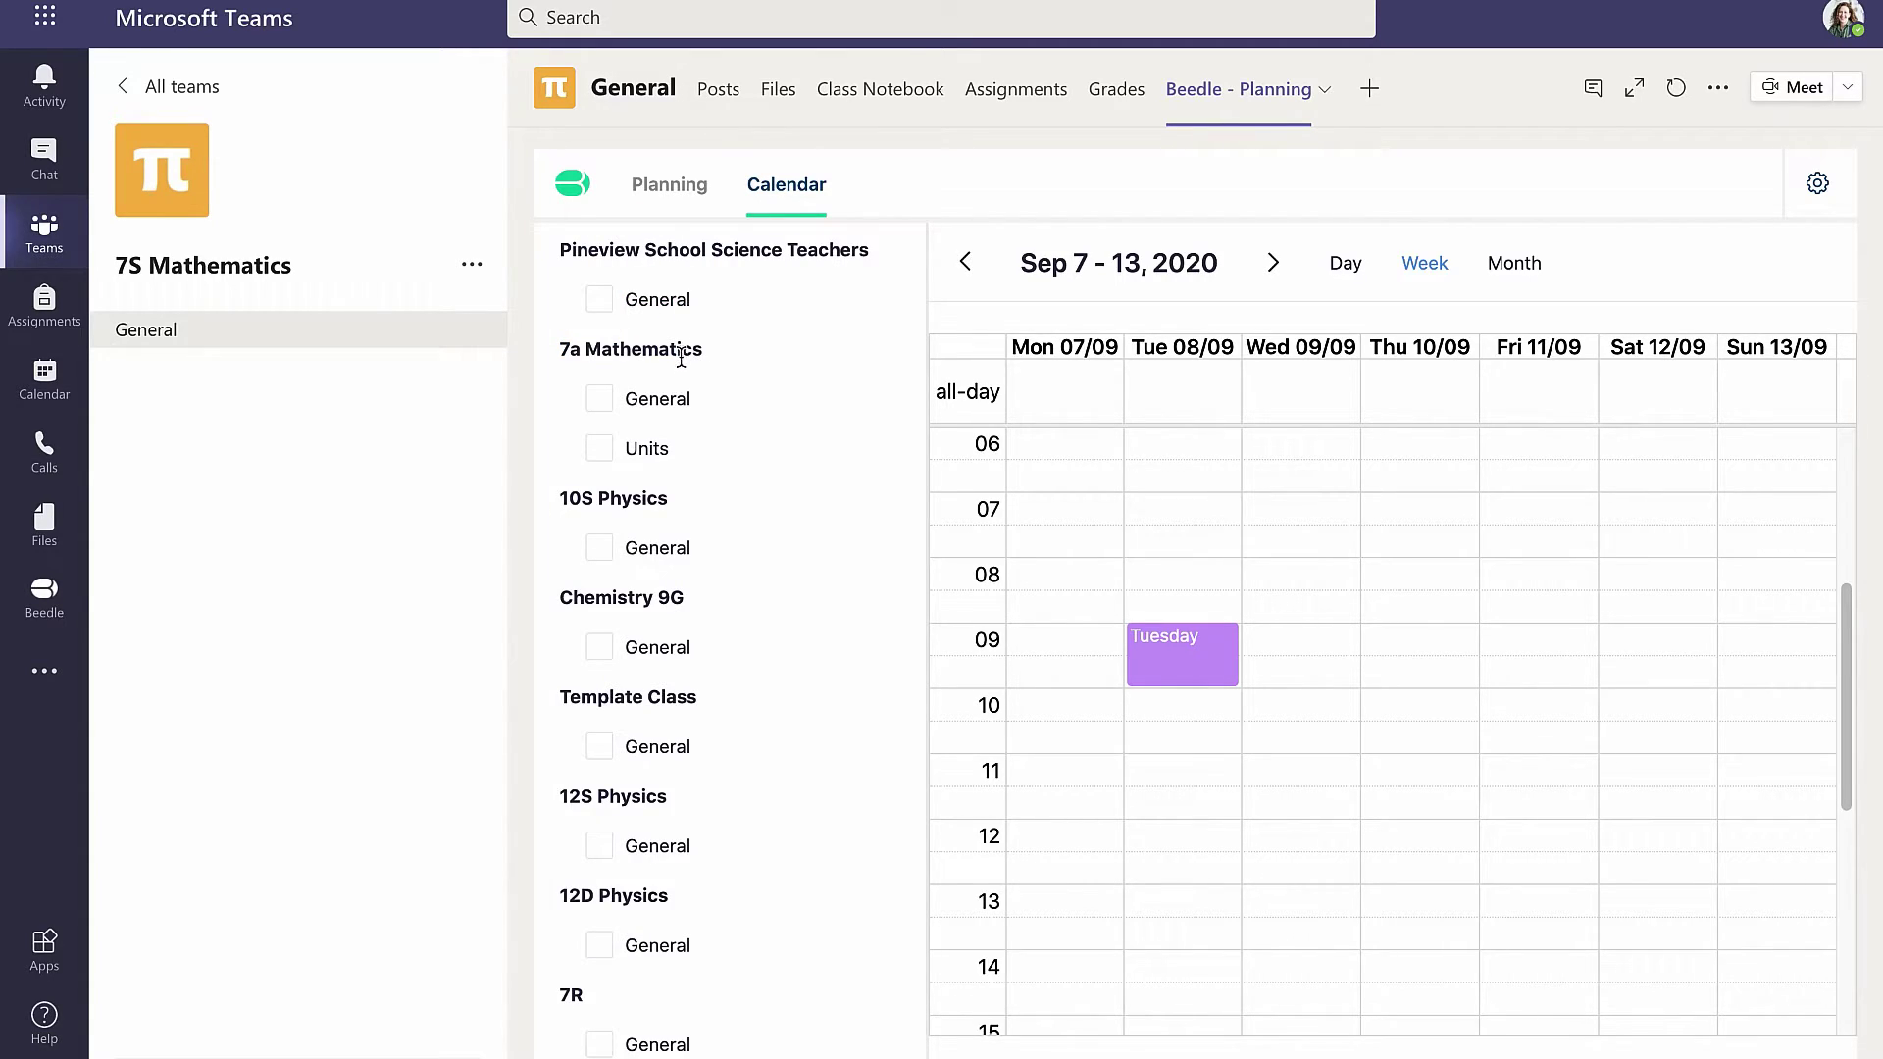
{"action": "left_click", "coordinate": [601, 402]}
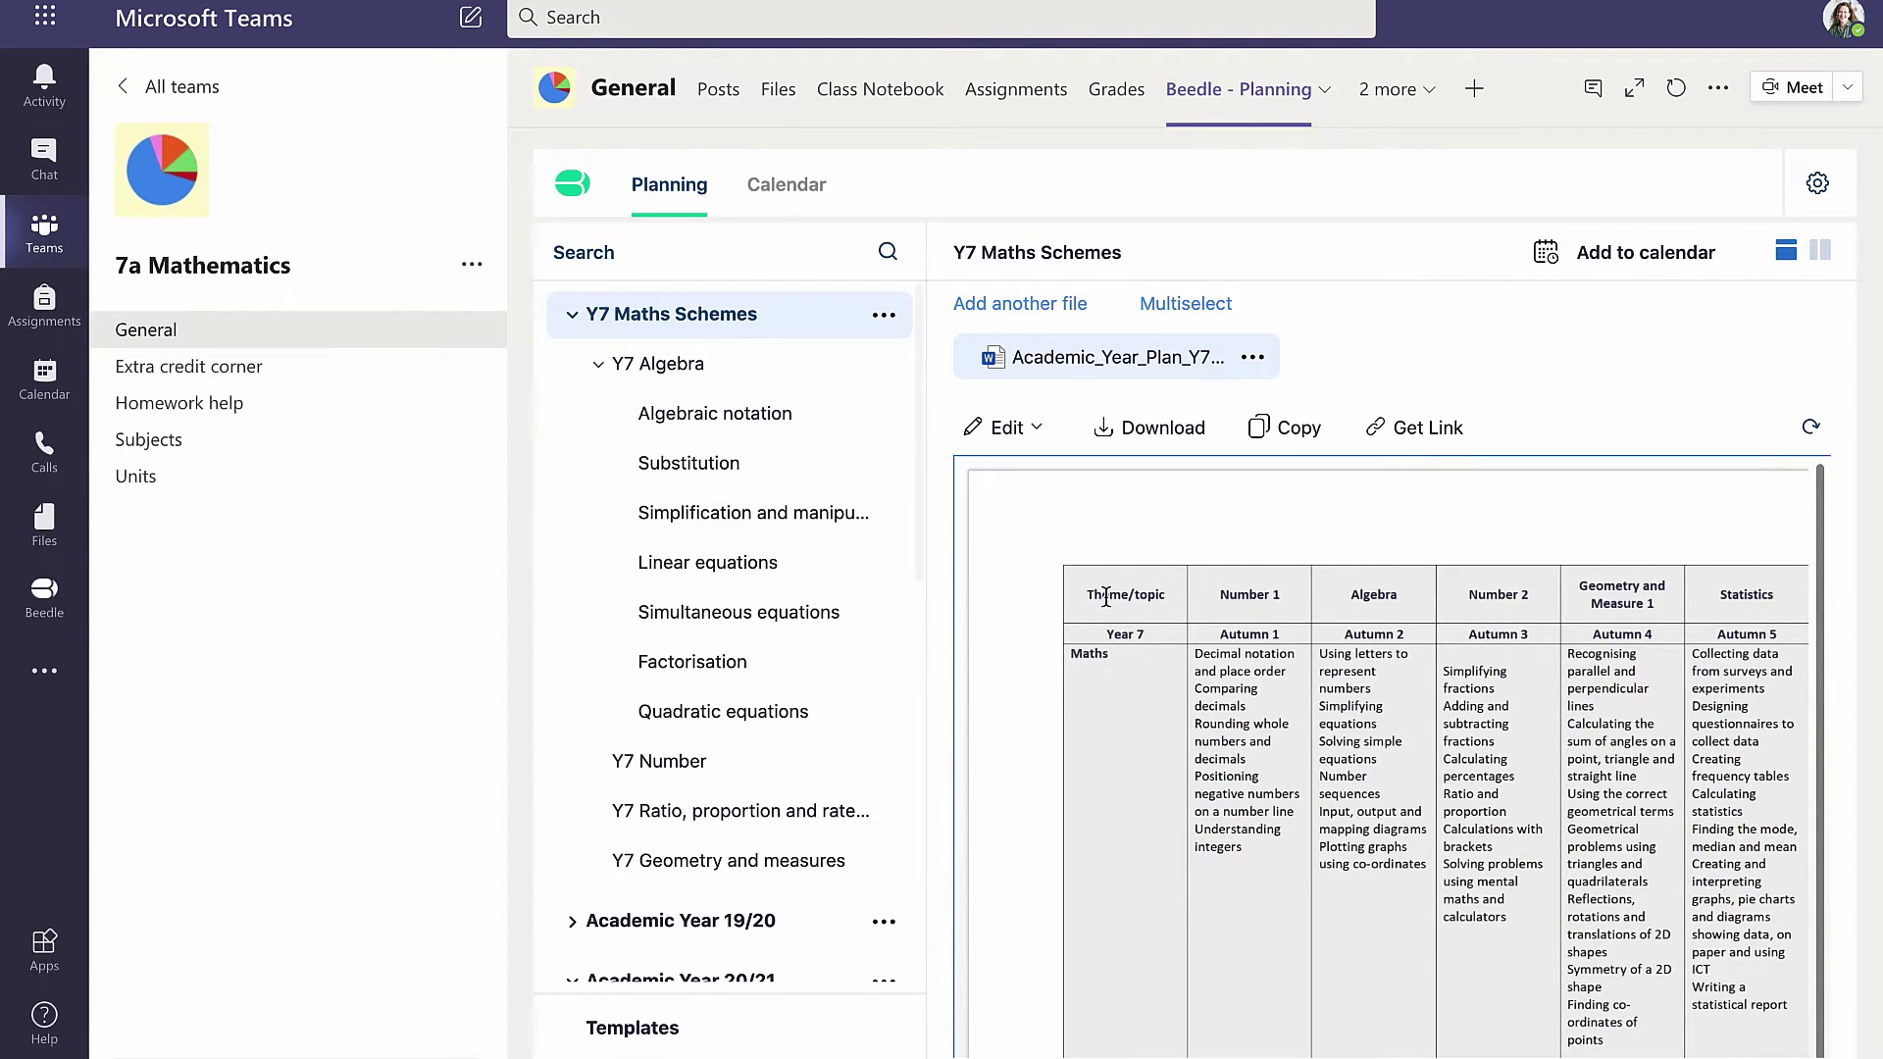
Browse 7a Mathematics' Y7 Algebra and Substitution plans, then open its Templates with Template_LessonPlan.
{"action": "left_click", "coordinate": [742, 377]}
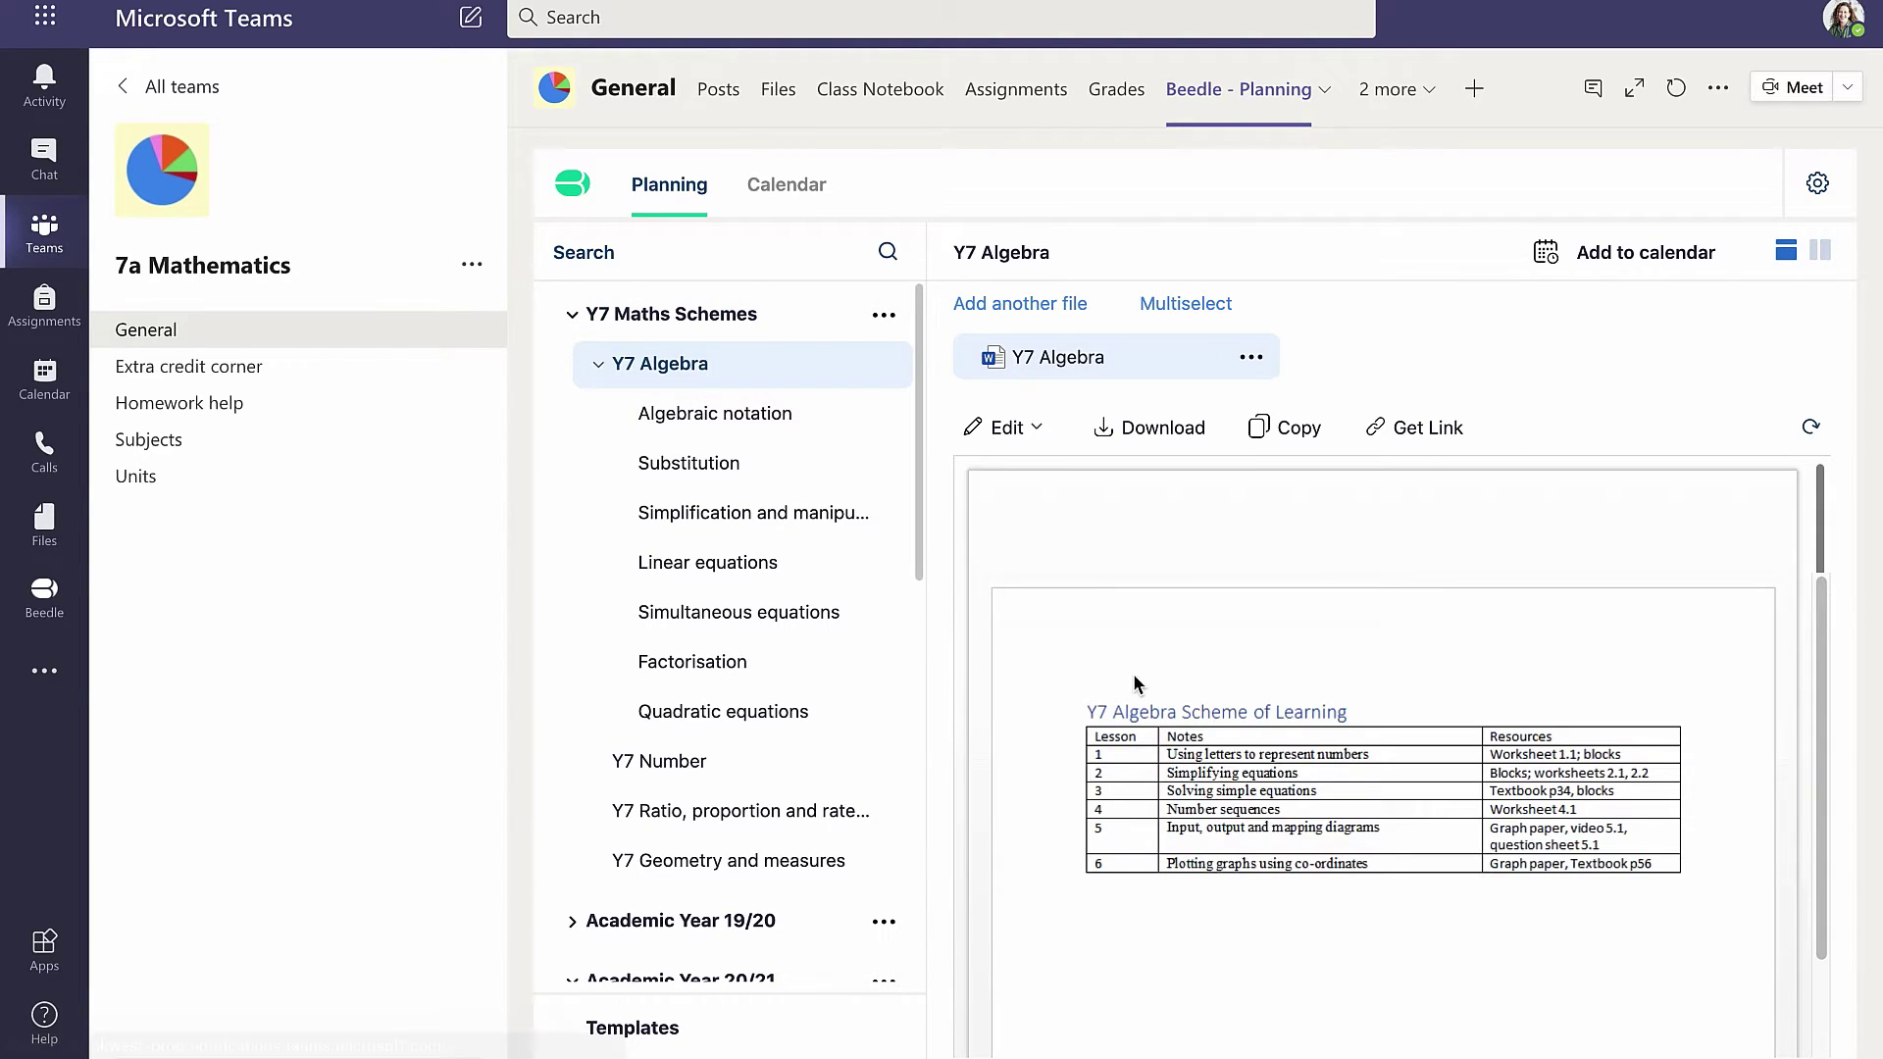
{"action": "left_click", "coordinate": [782, 471]}
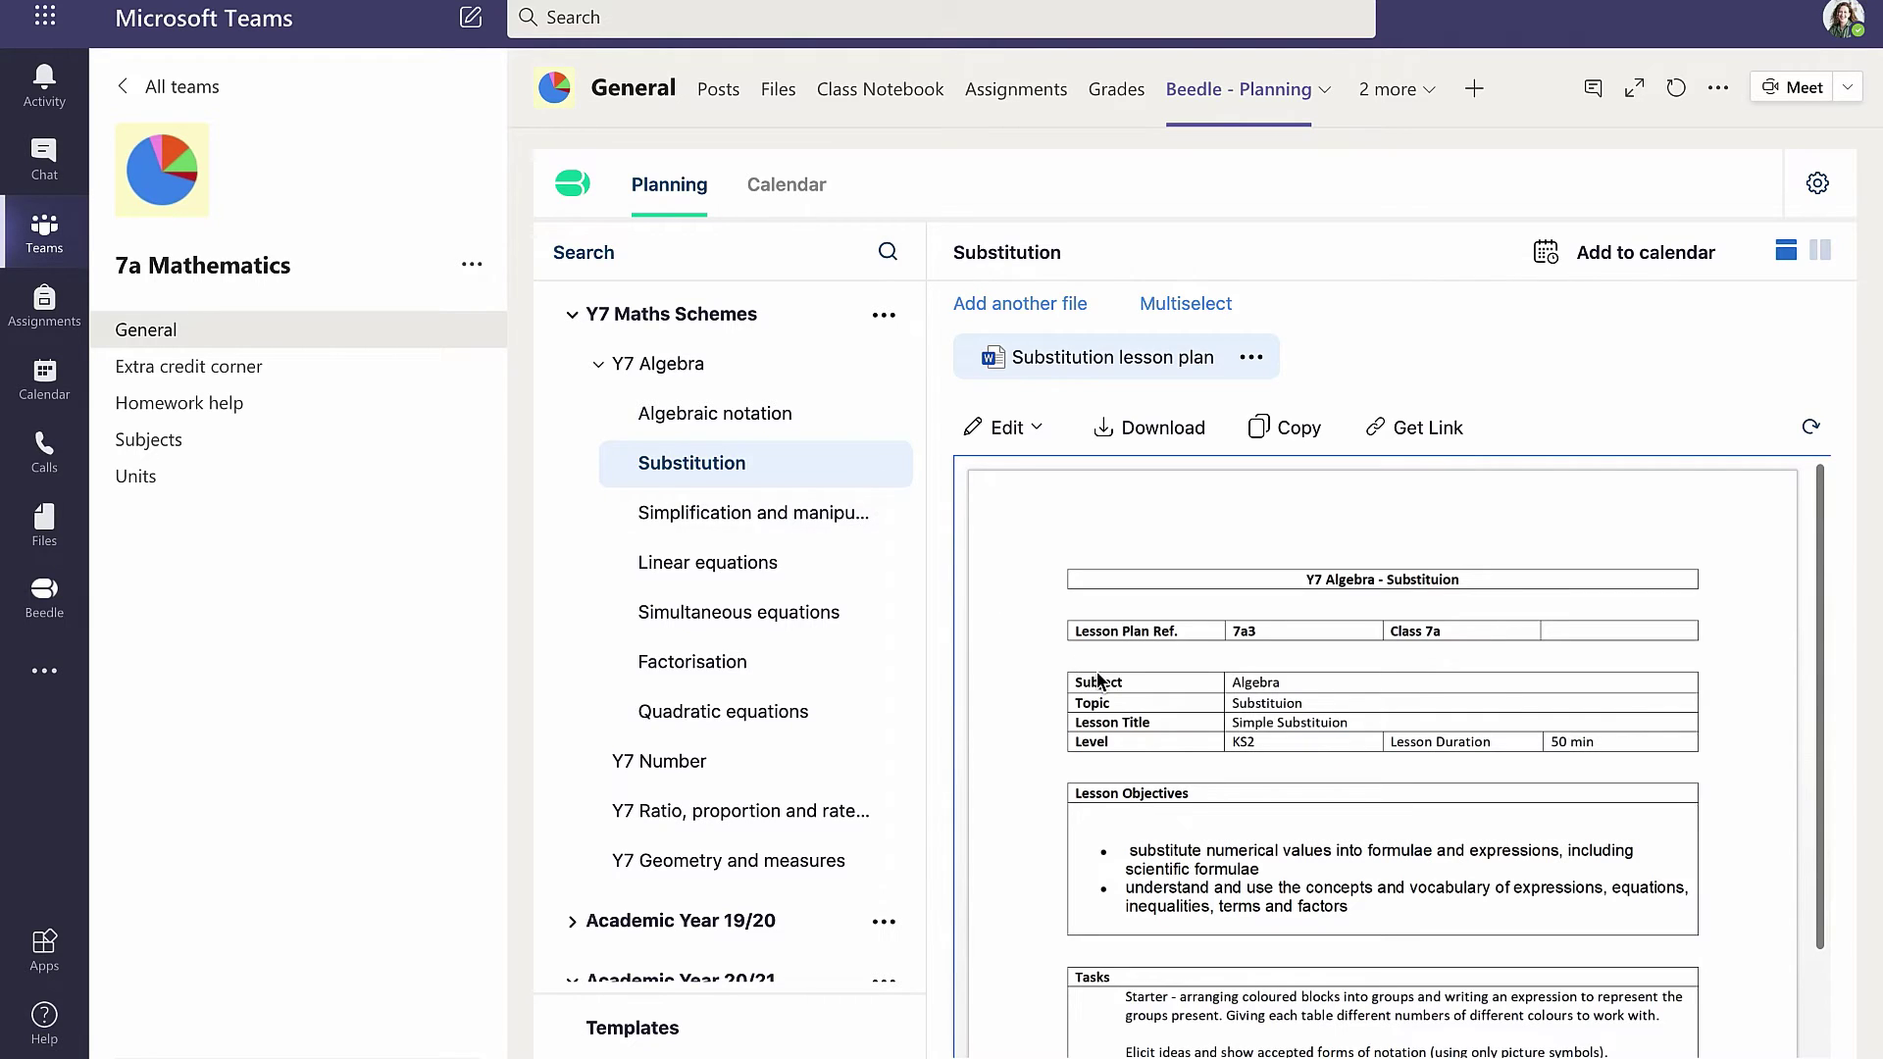
{"action": "left_click", "coordinate": [666, 1034]}
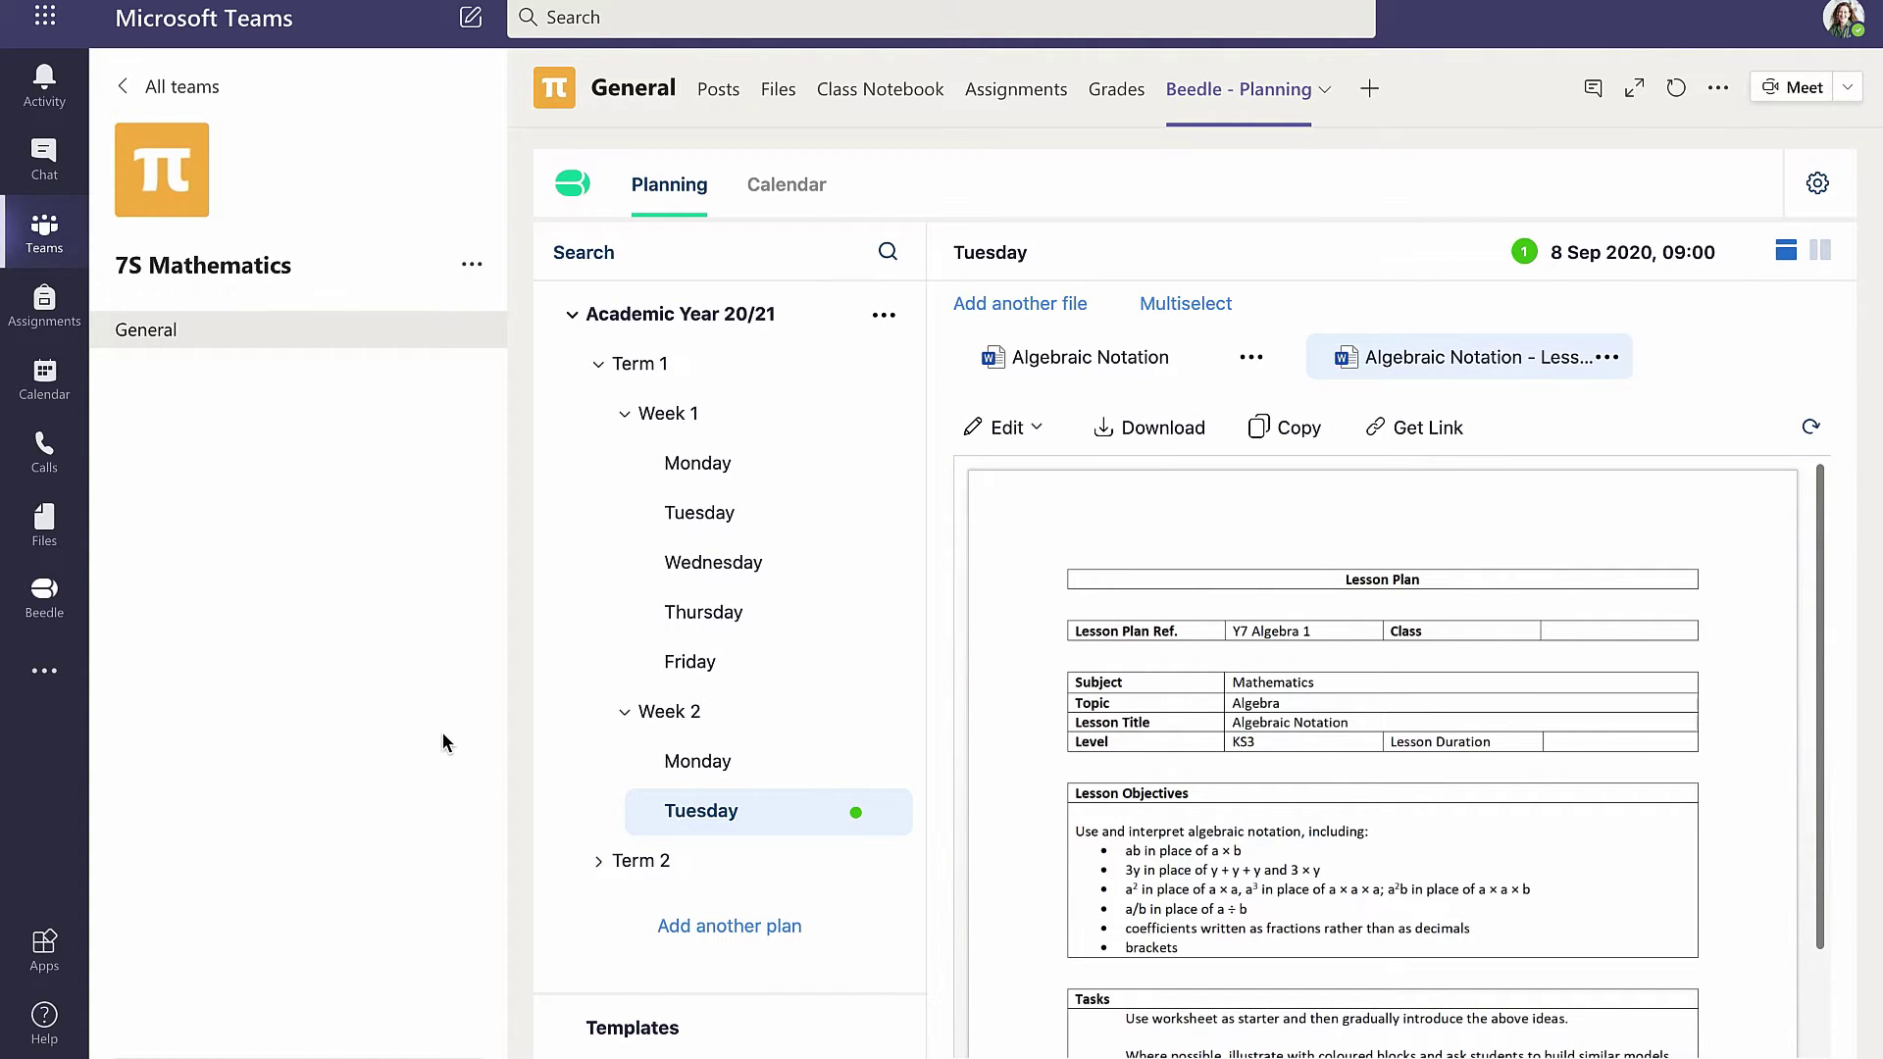
Open 7S Mathematics' empty Templates section and begin a file upload, then cancel it.
{"action": "left_click", "coordinate": [636, 1030]}
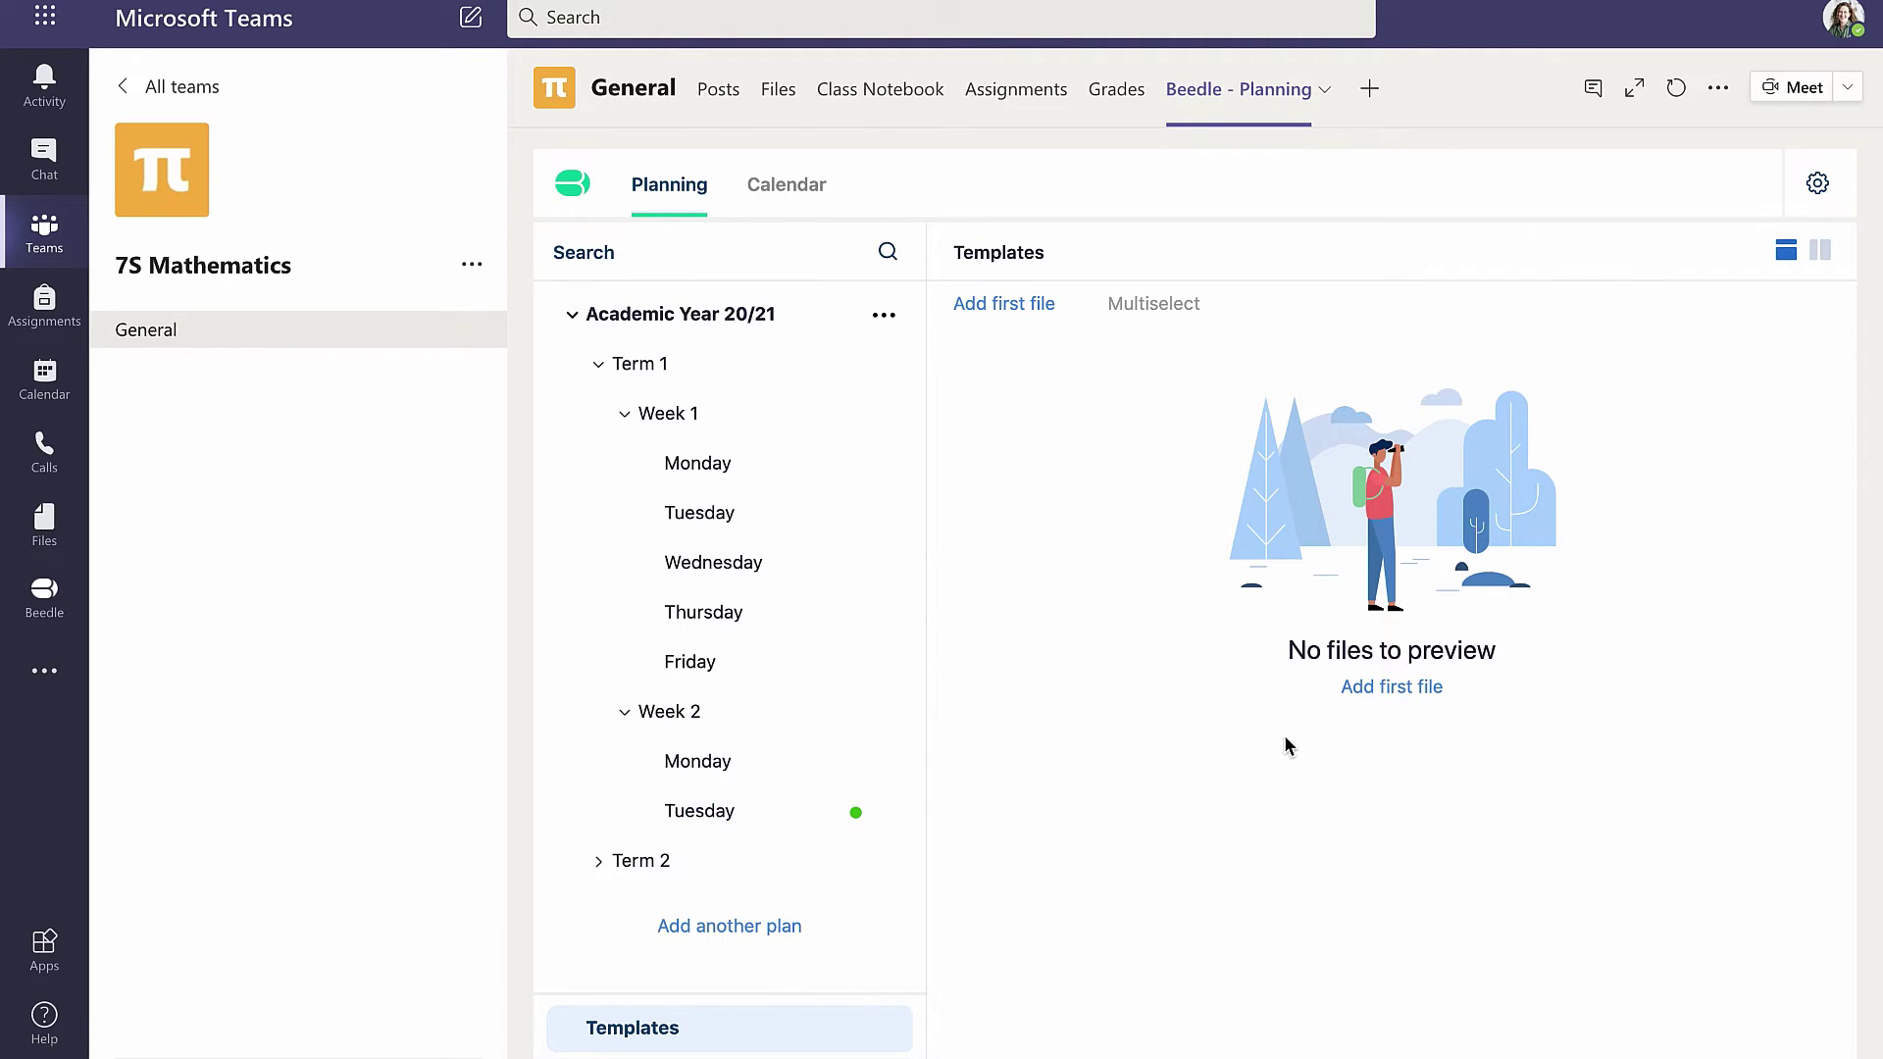
{"action": "left_click", "coordinate": [1359, 696]}
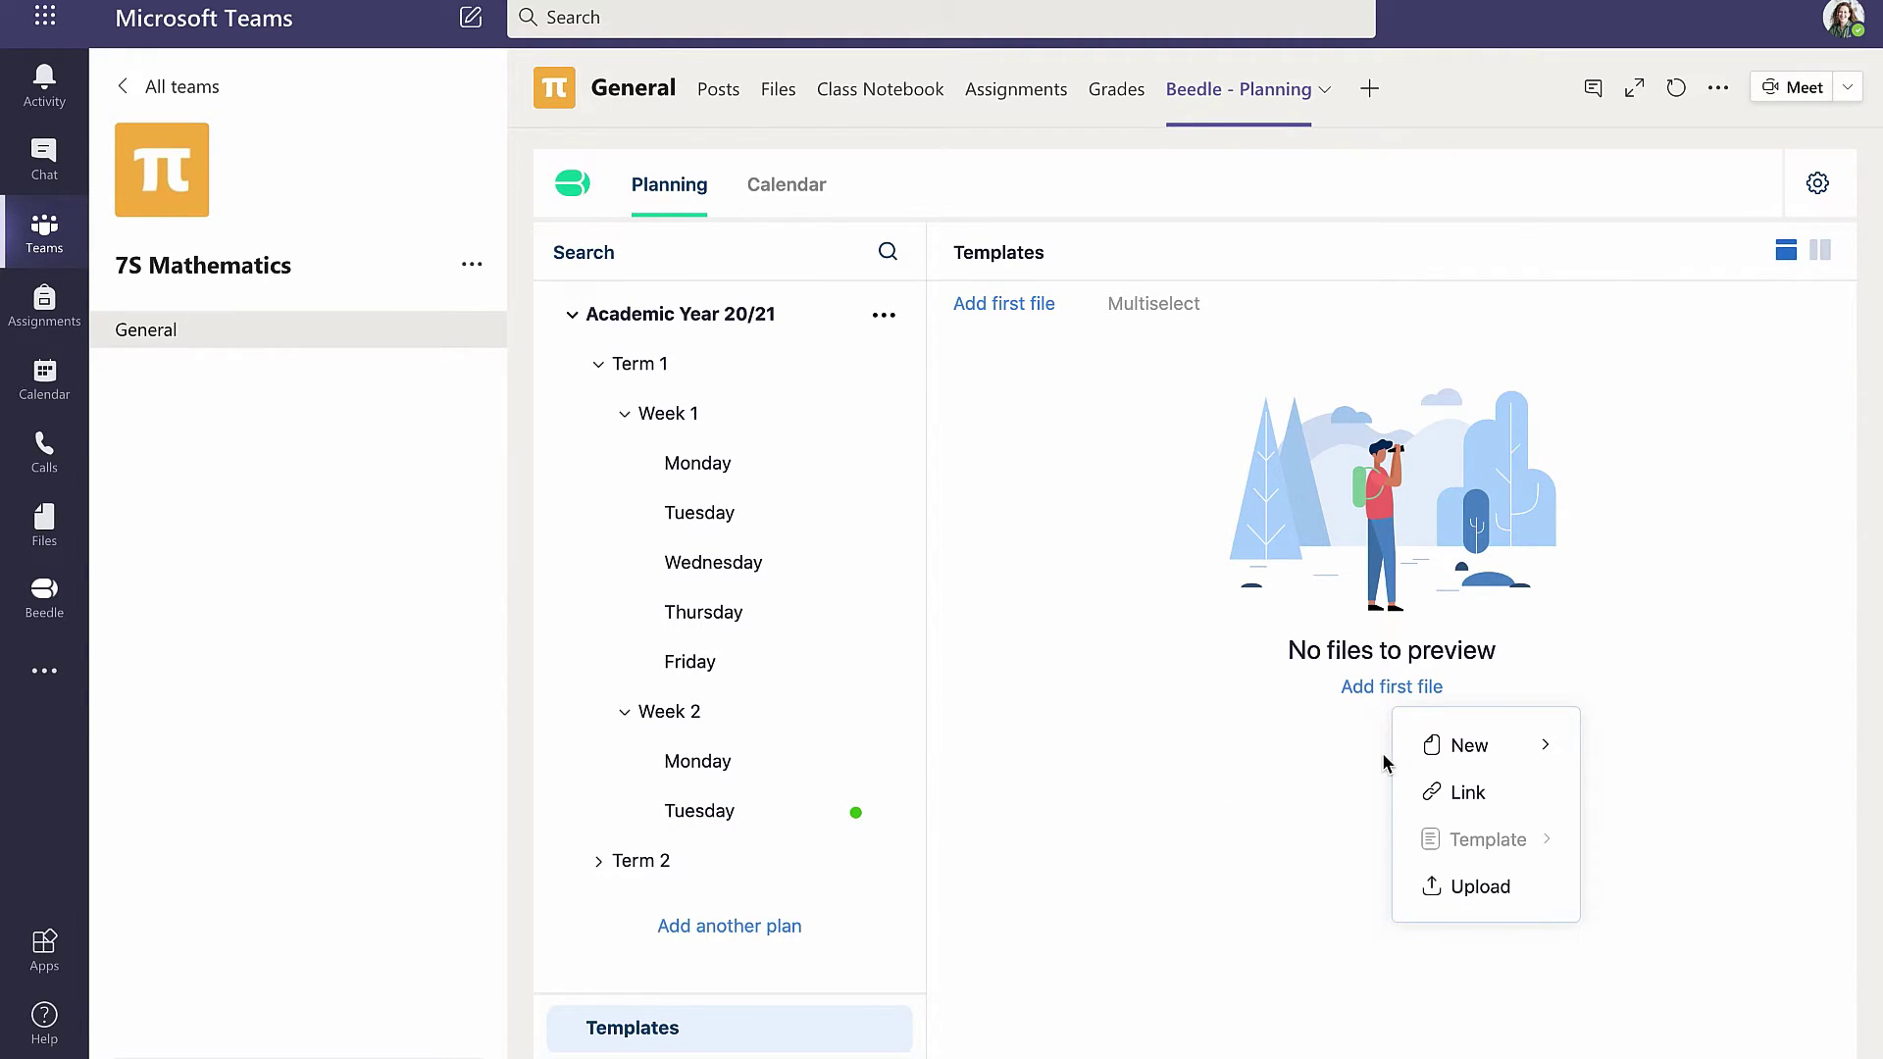
{"action": "left_click", "coordinate": [1429, 888]}
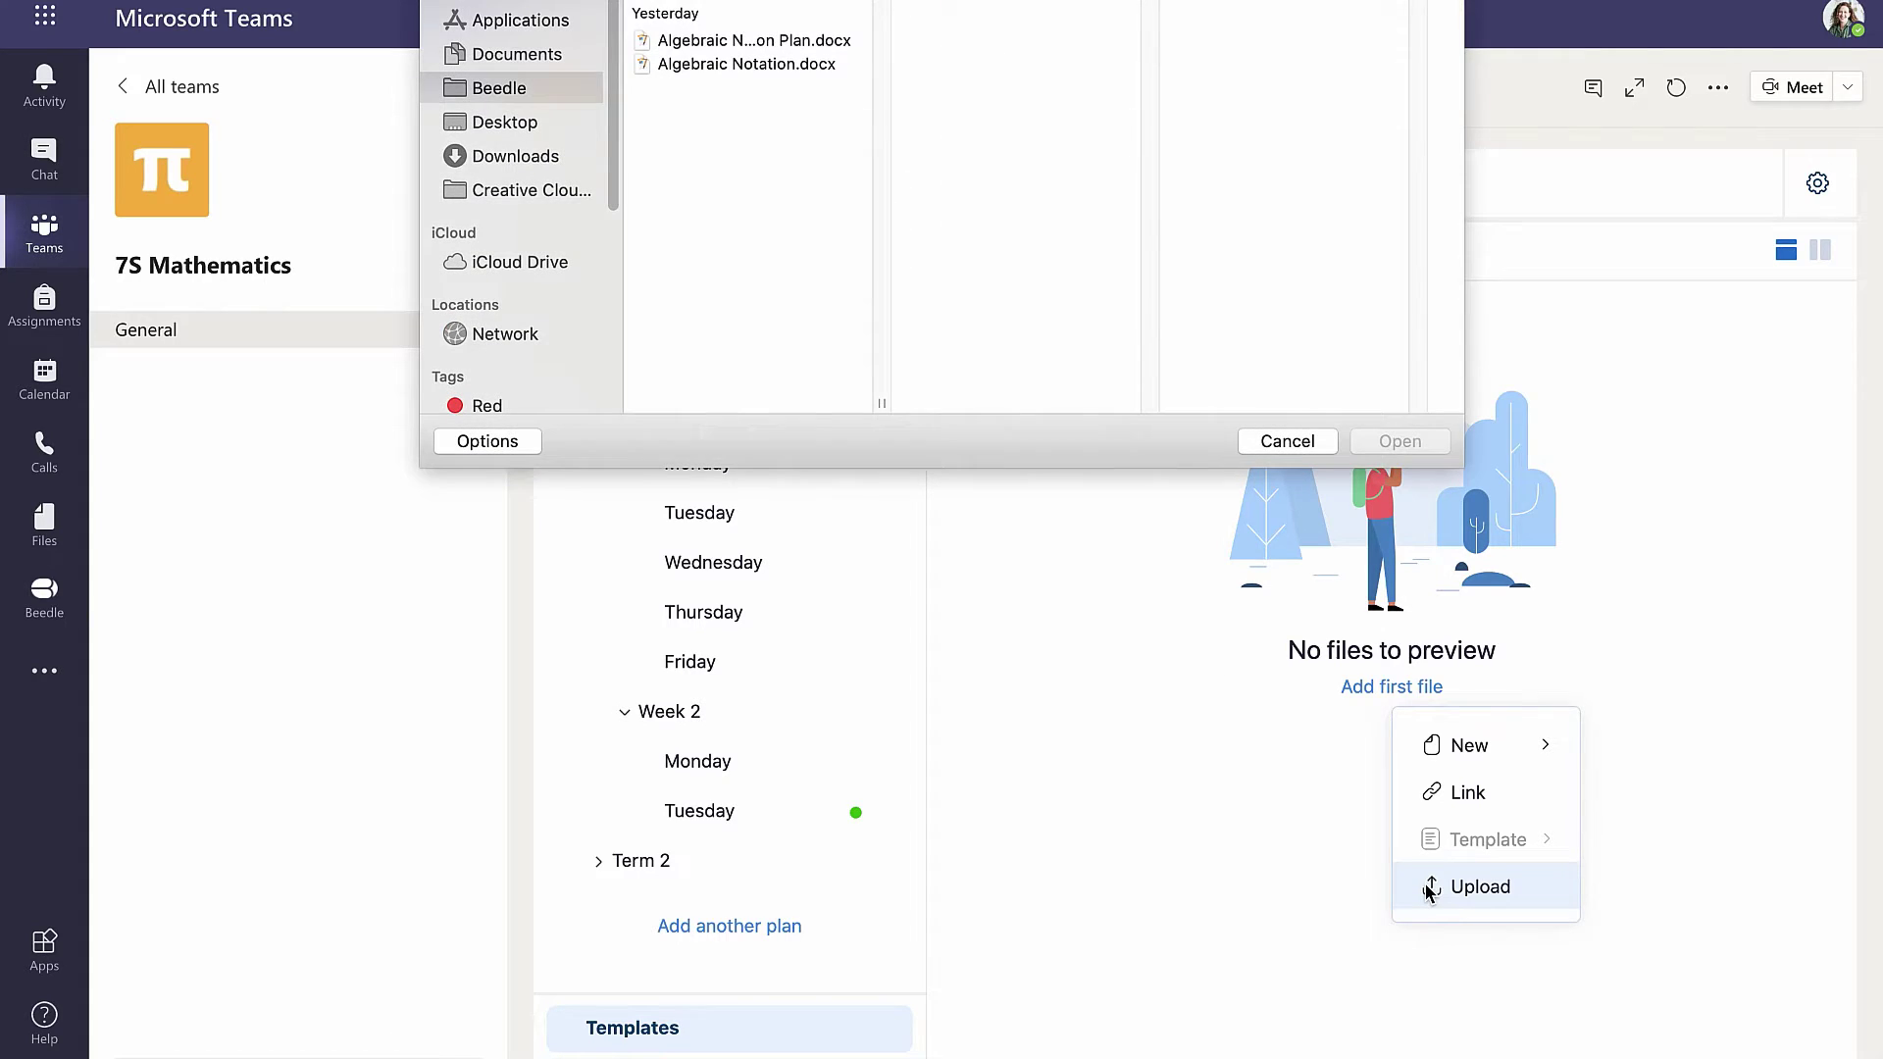
{"action": "left_click", "coordinate": [1288, 442]}
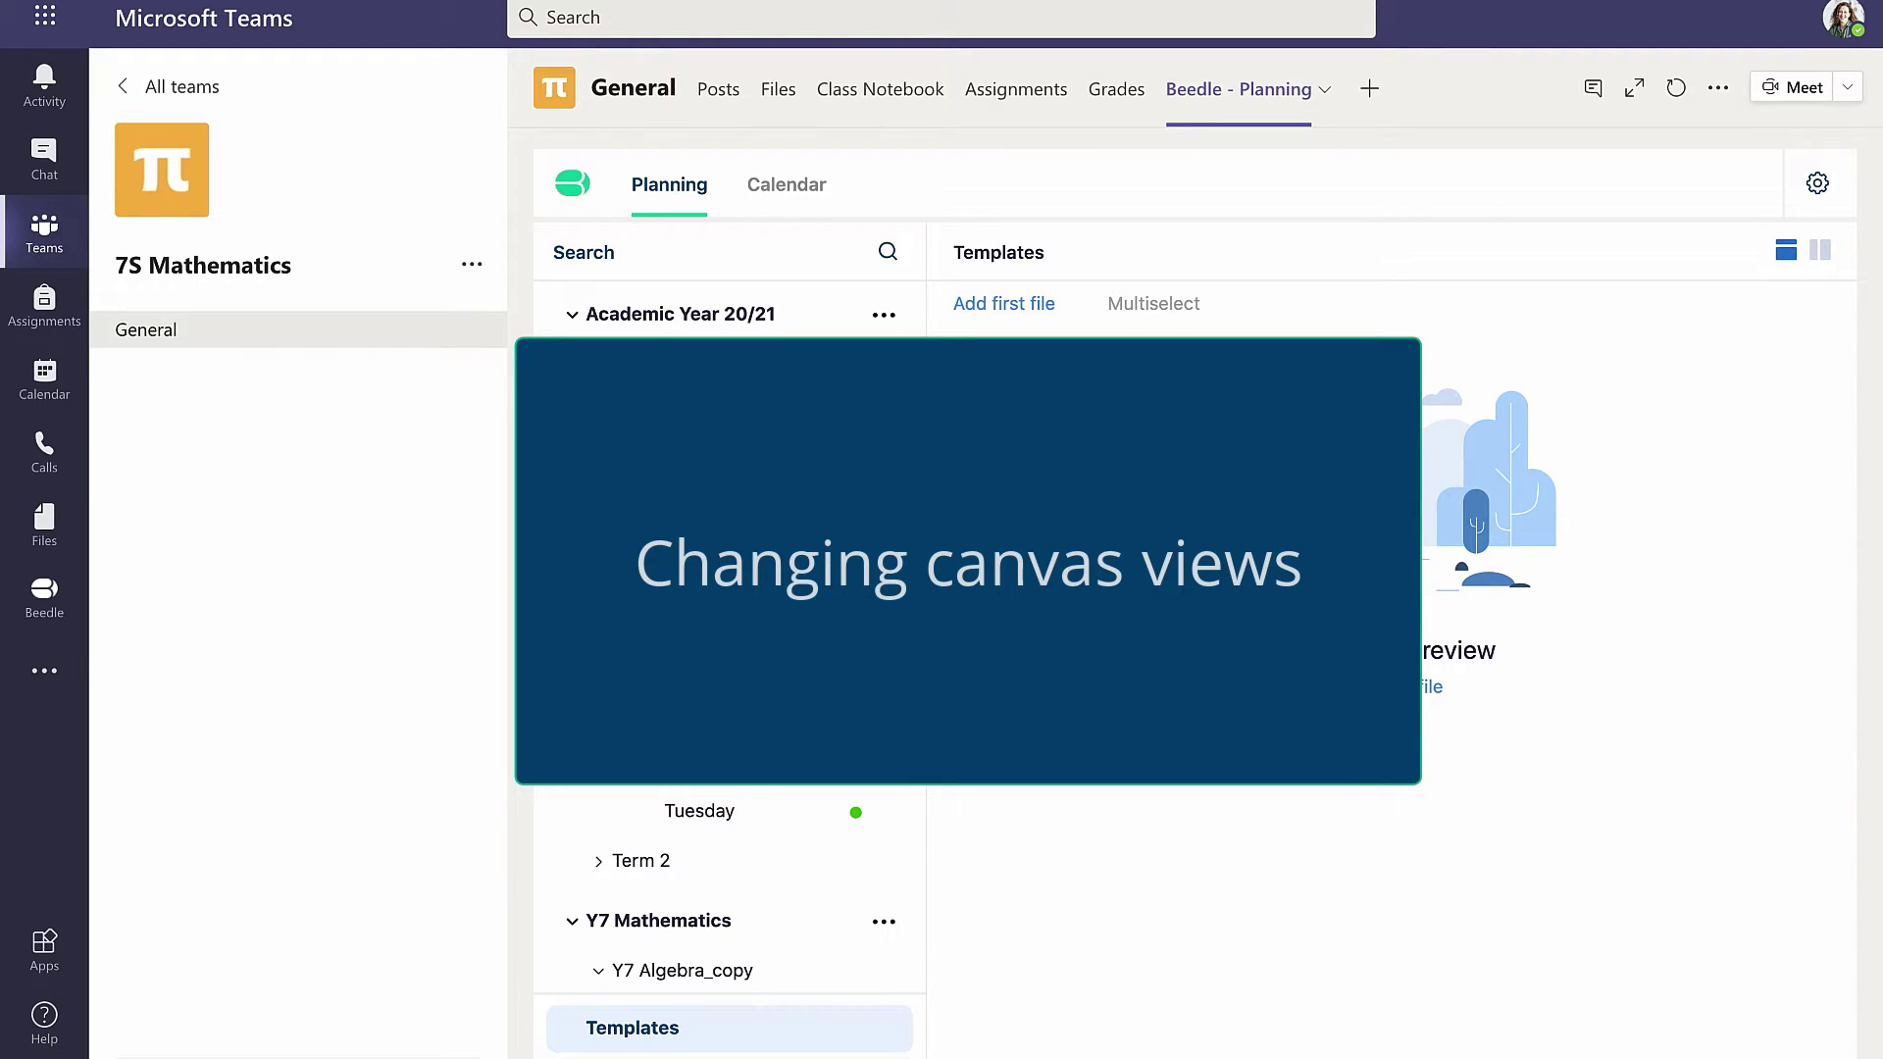
View Week 2 Tuesday's files full-window, with the file list beside the Algebraic Notation preview.
{"action": "left_click", "coordinate": [772, 814]}
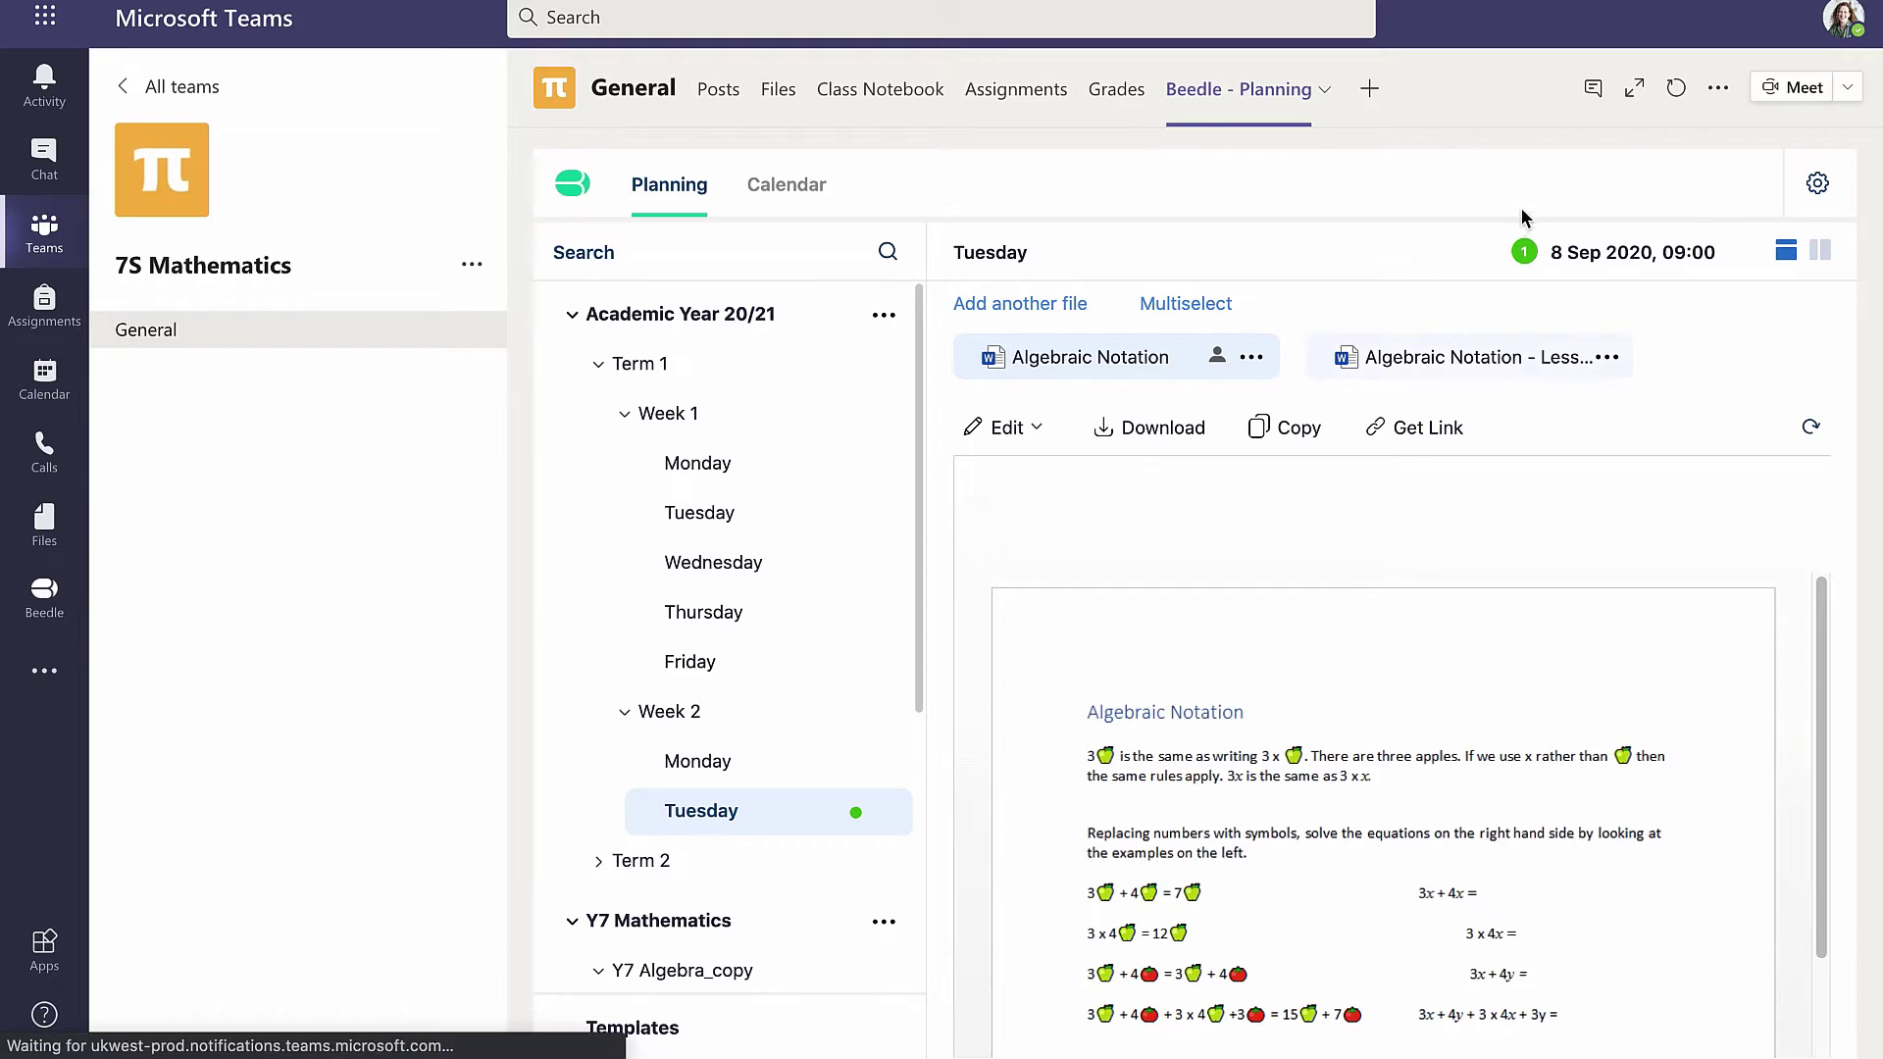
{"action": "left_click", "coordinate": [1634, 91]}
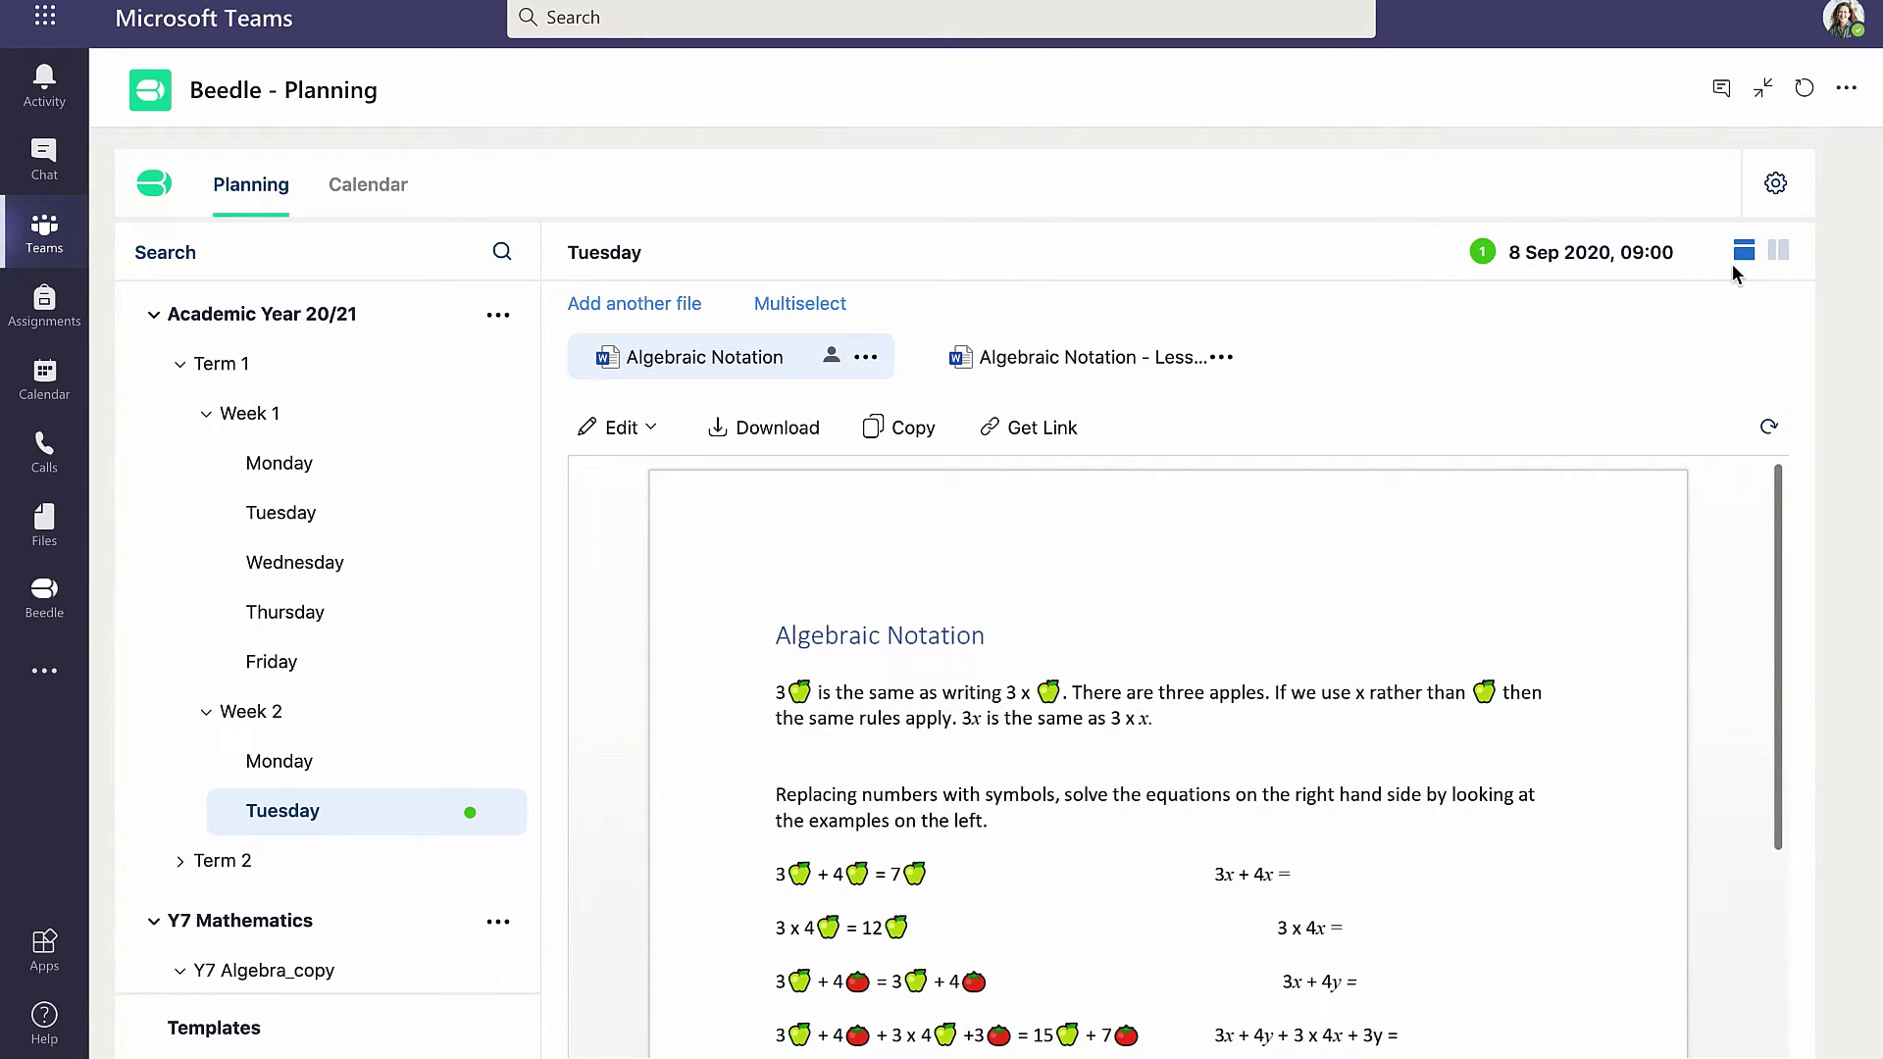
{"action": "left_click", "coordinate": [1779, 253]}
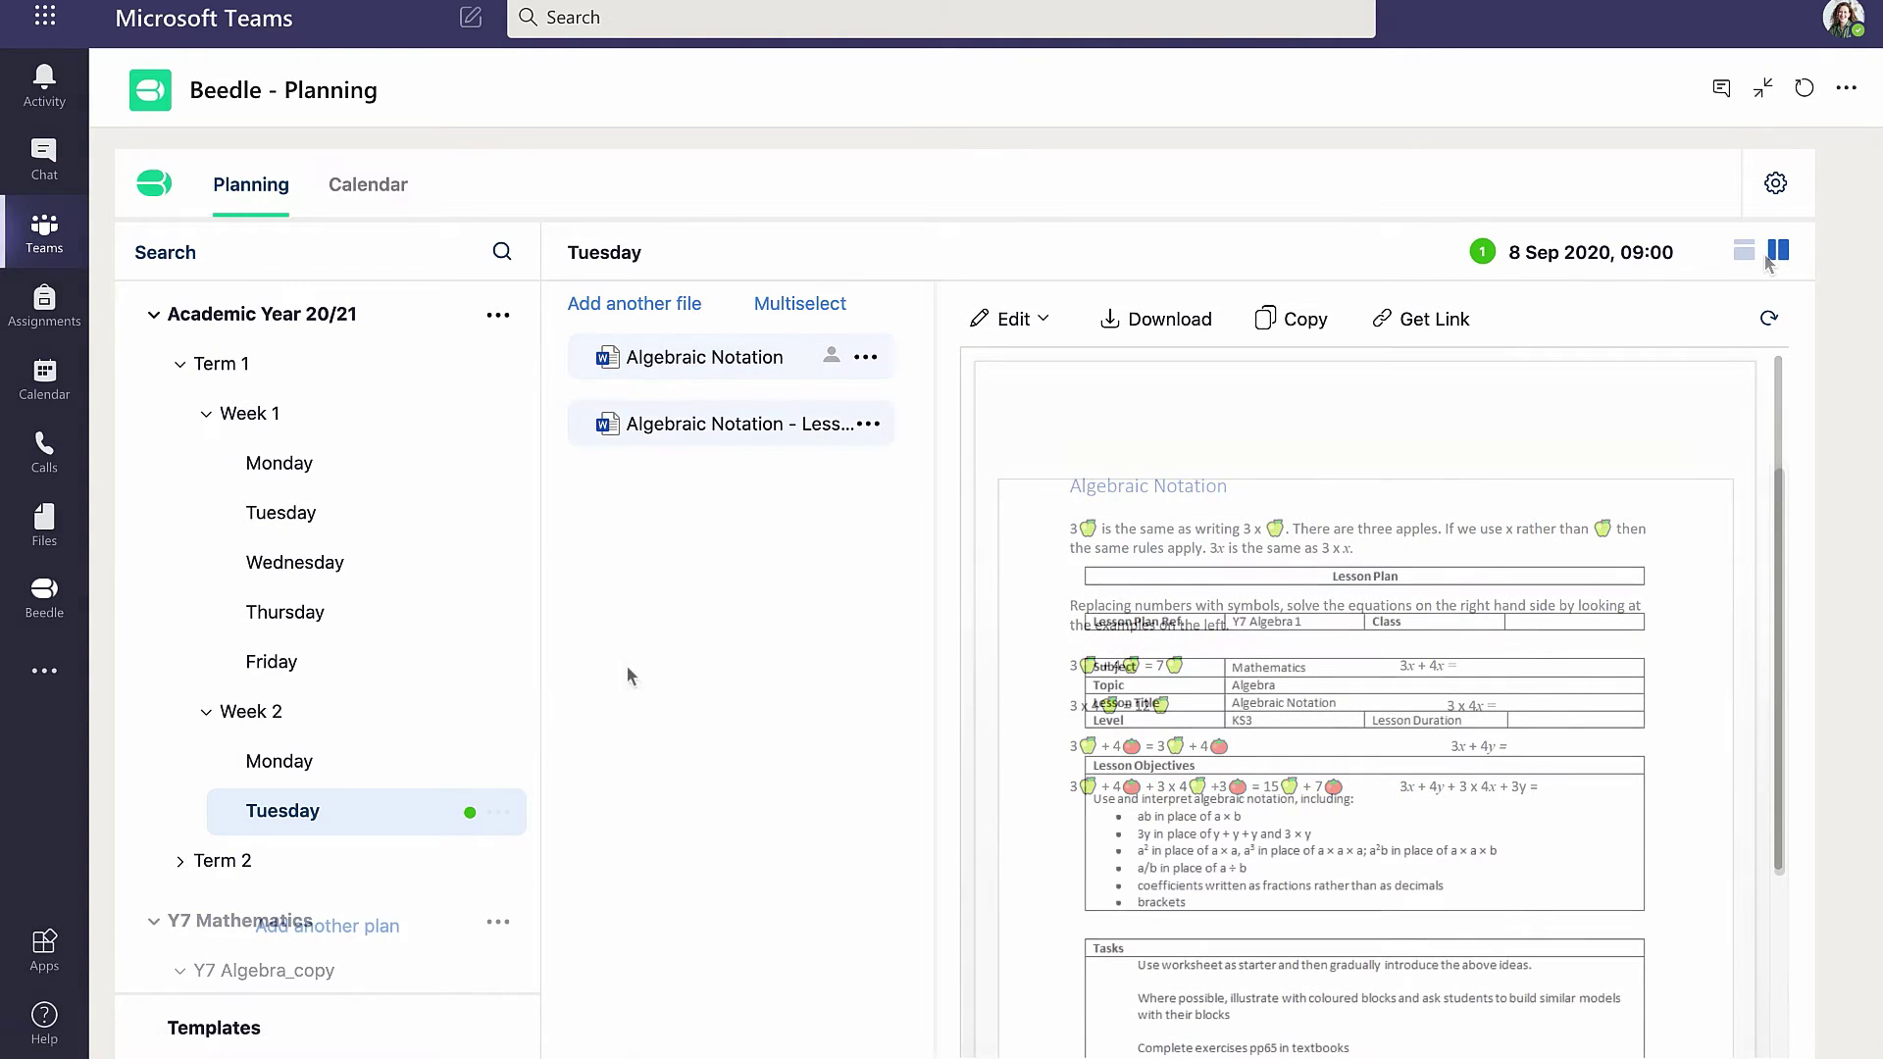
Look through the lesson plan file's edit and action menus without choosing anything.
{"action": "left_click", "coordinate": [1044, 321]}
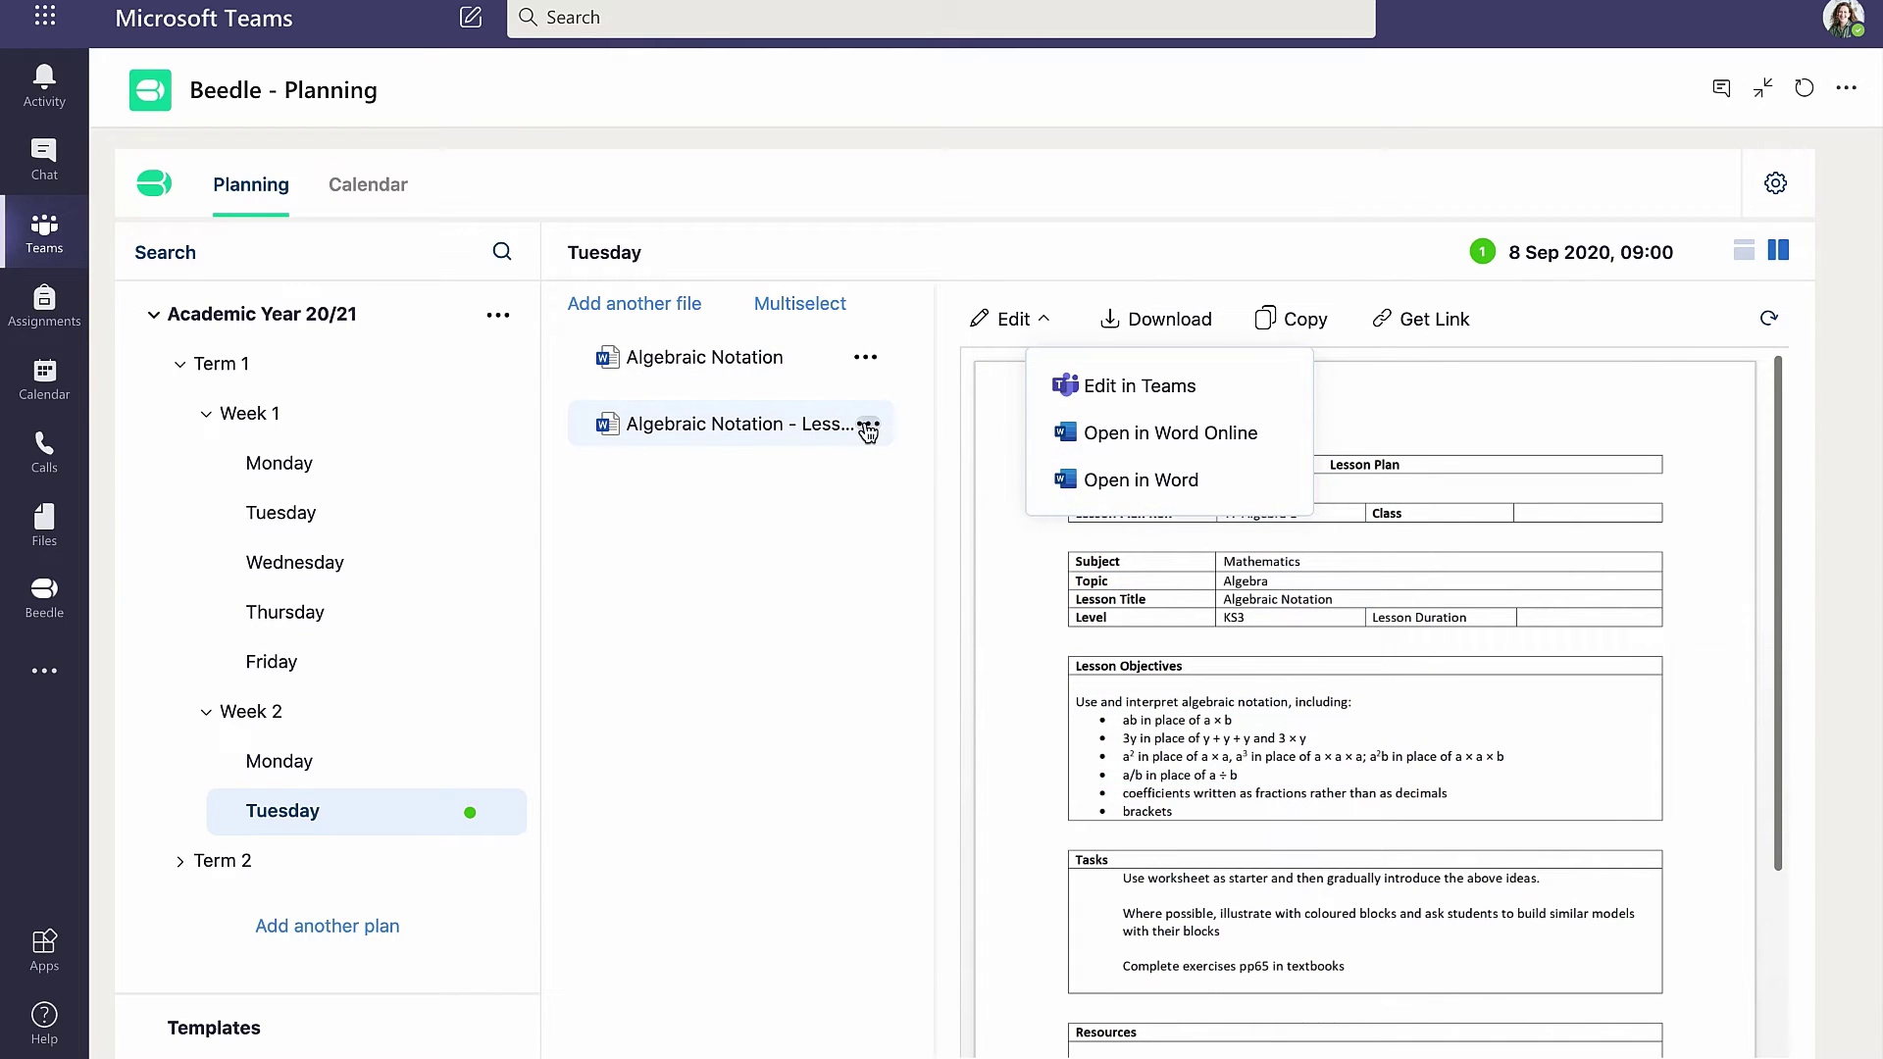
{"action": "left_click", "coordinate": [867, 428]}
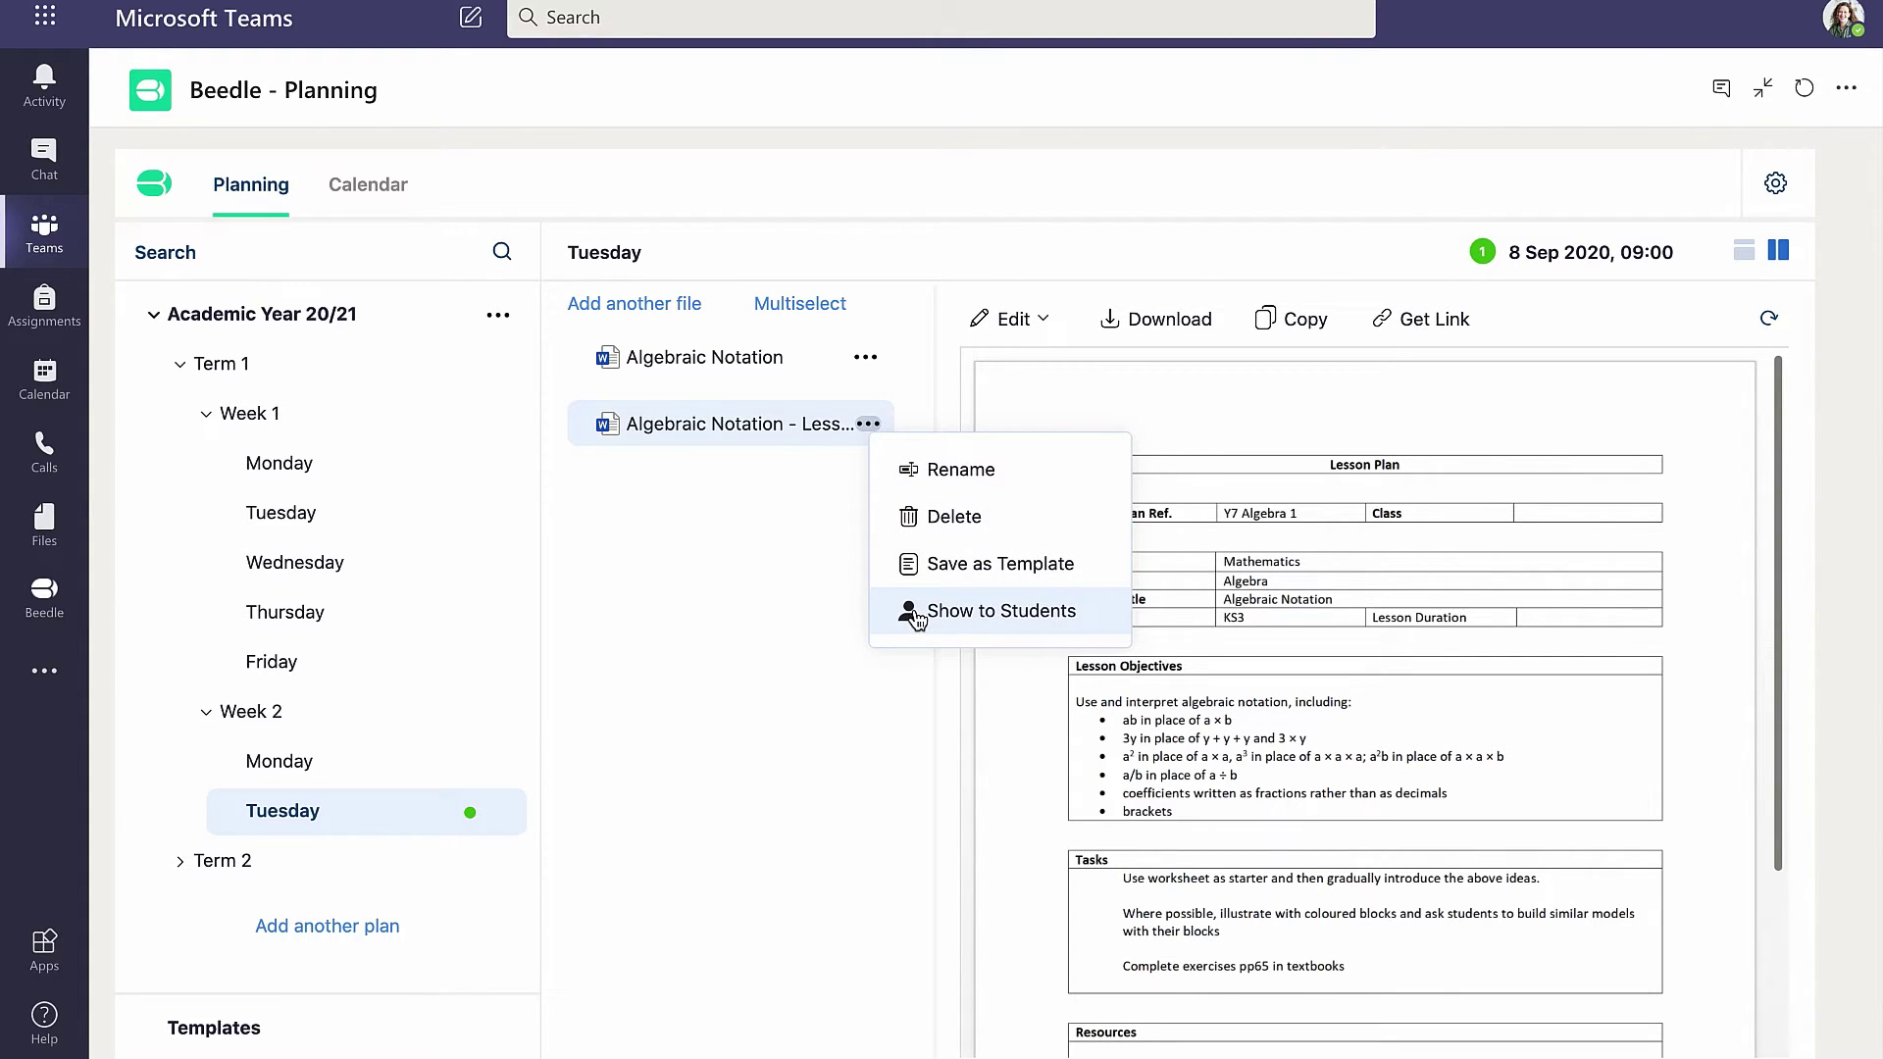
{"action": "left_click", "coordinate": [802, 532]}
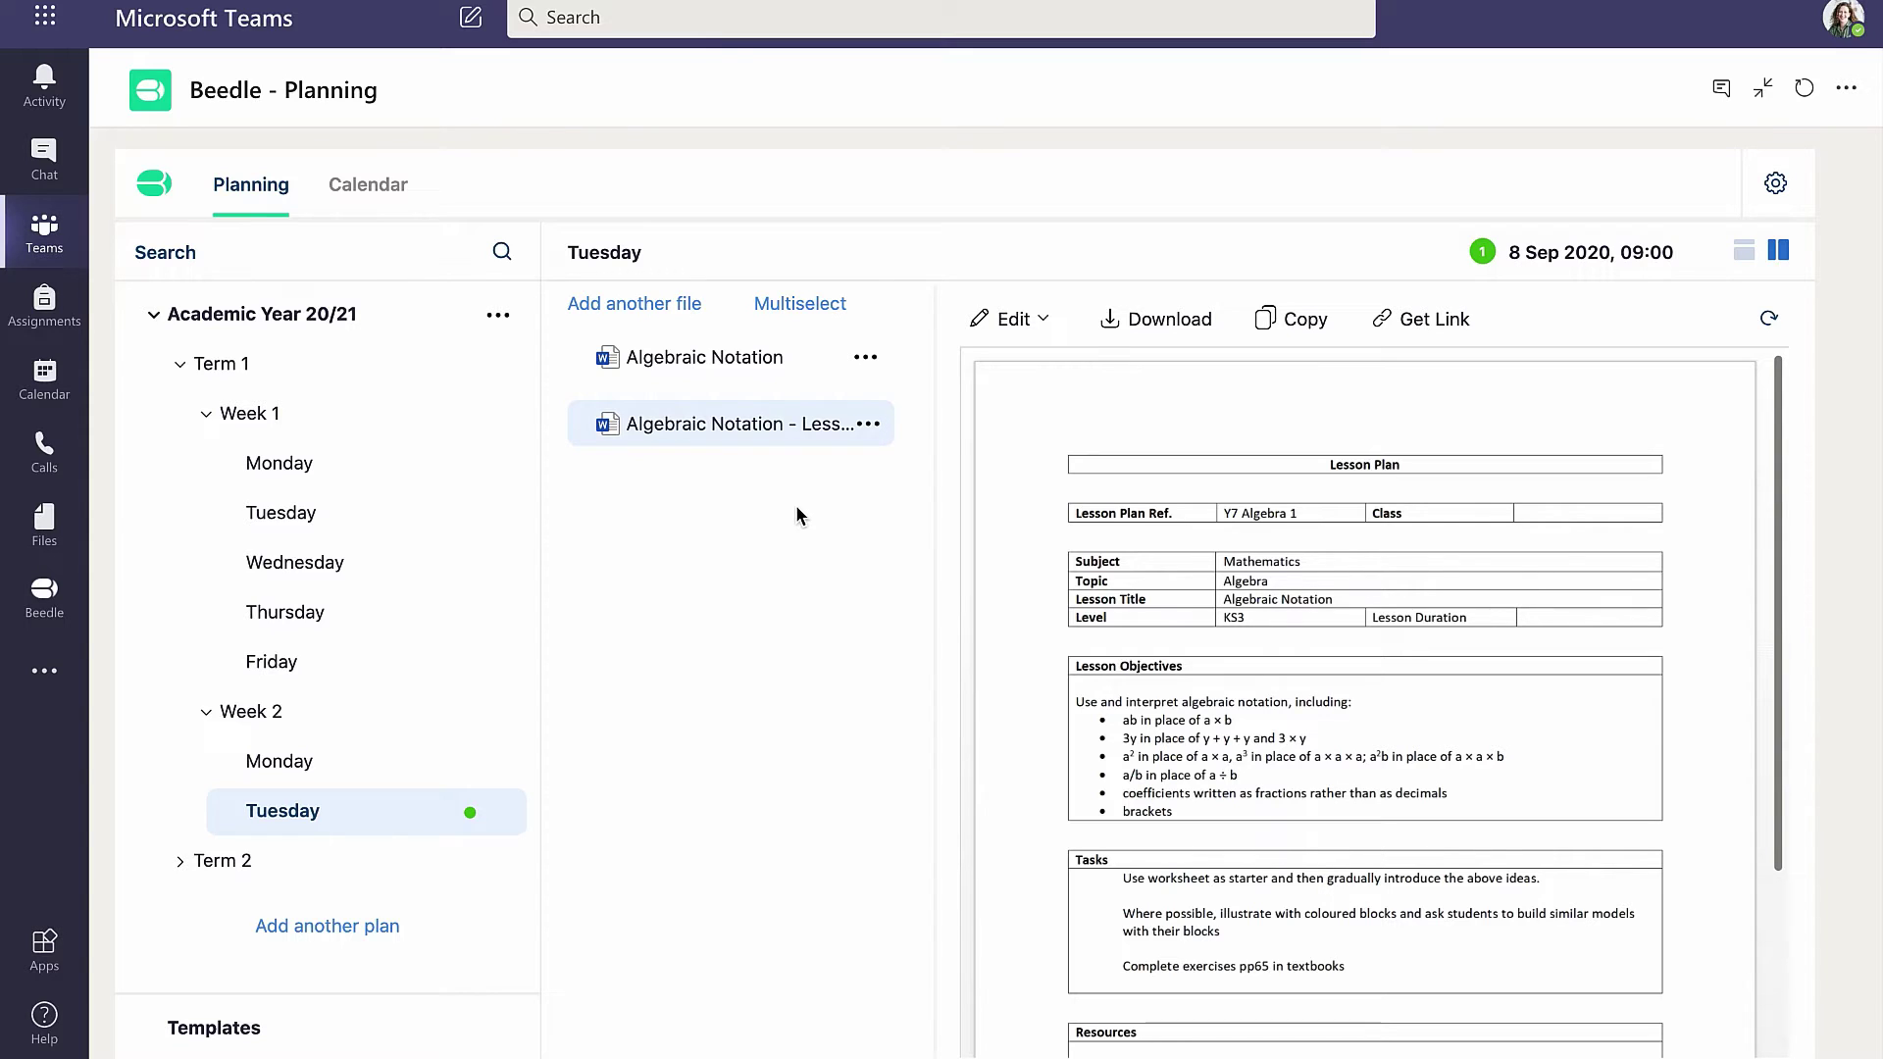
Preview the Algebraic Notation worksheet and confirm showing it to students.
{"action": "left_click", "coordinate": [778, 366]}
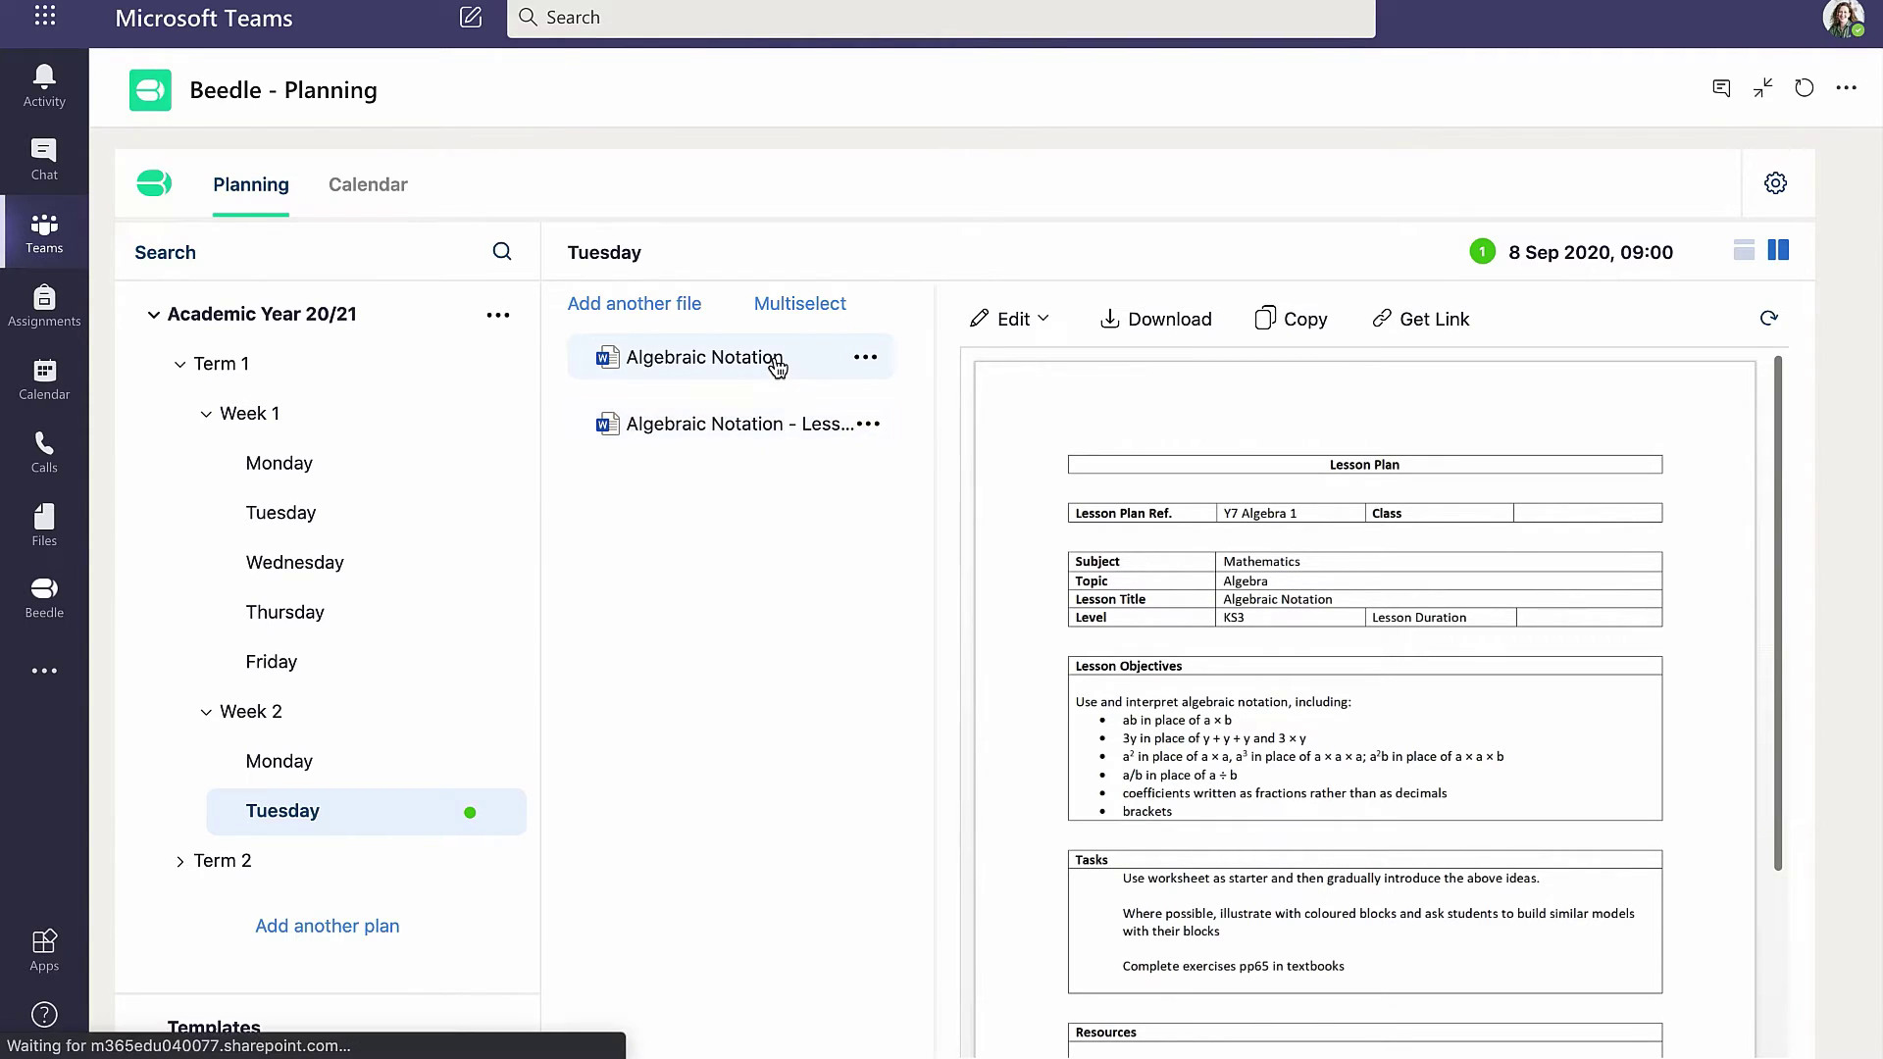
{"action": "left_click", "coordinate": [865, 359]}
{"action": "left_click", "coordinate": [947, 542]}
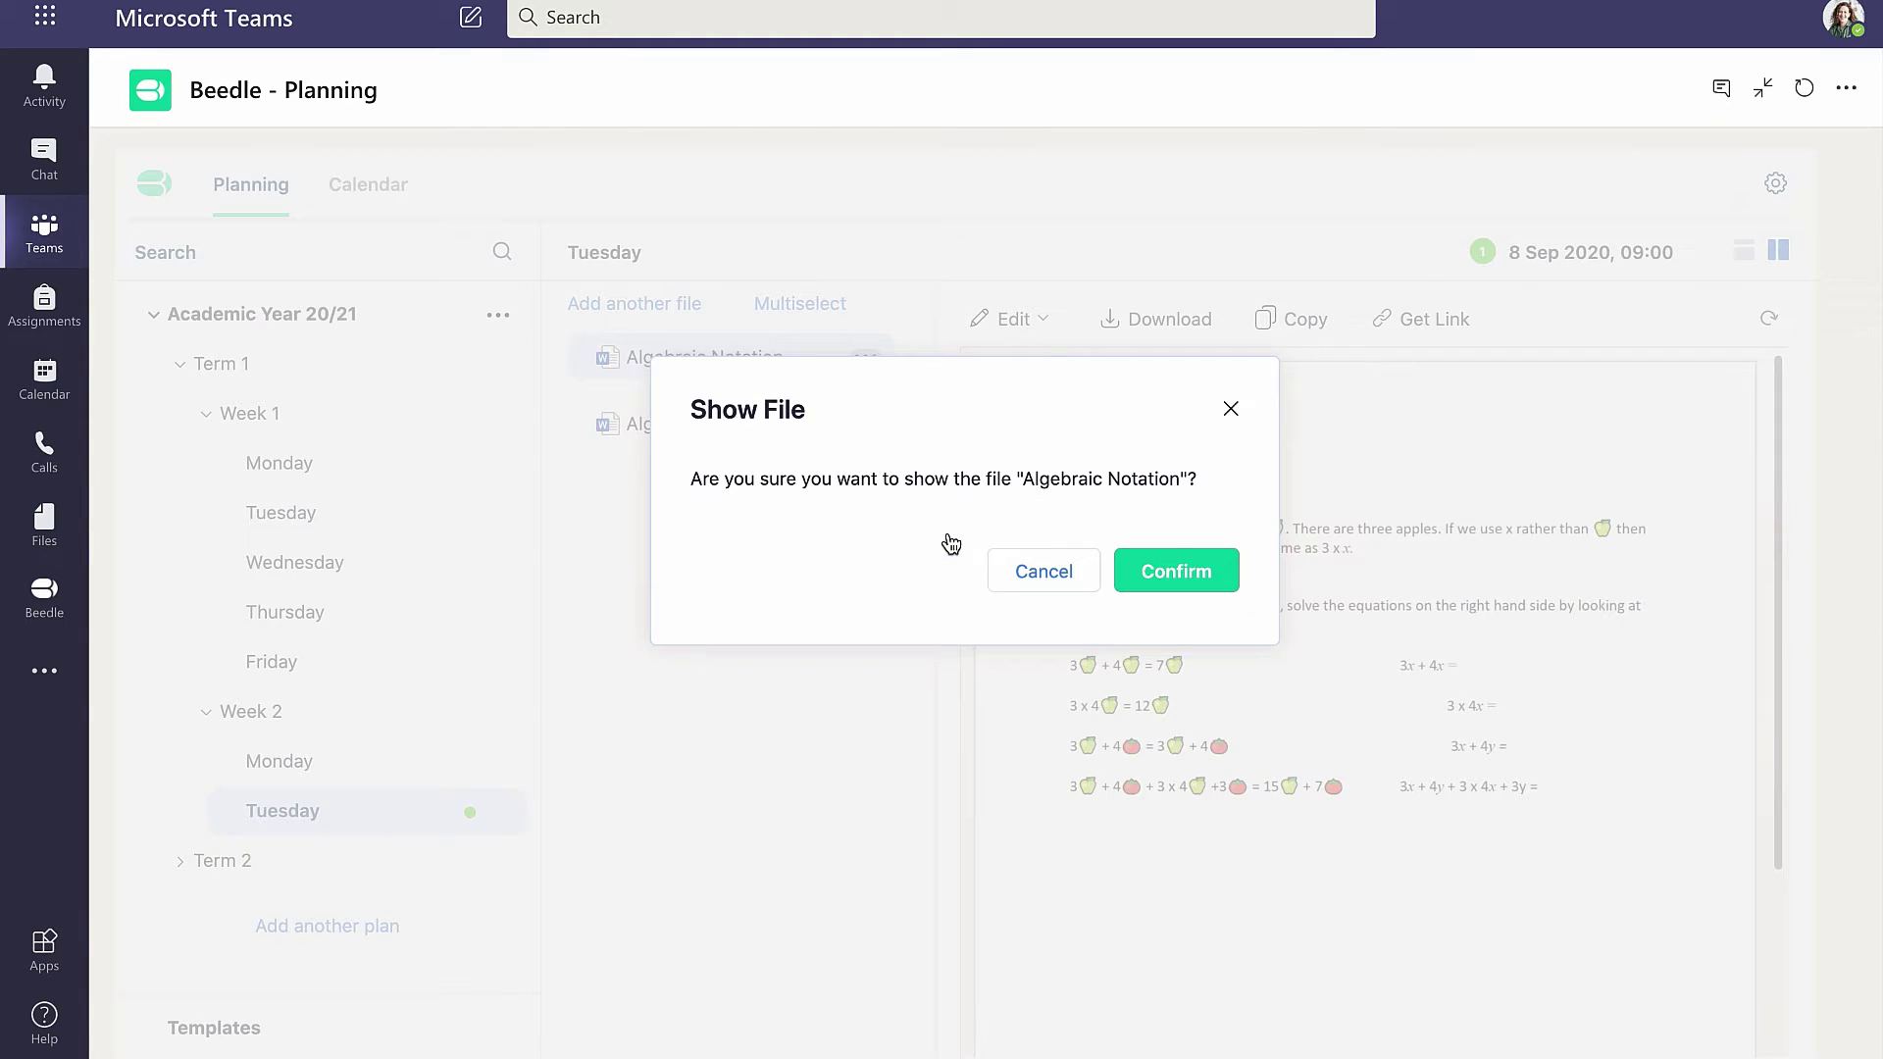
{"action": "left_click", "coordinate": [1162, 579]}
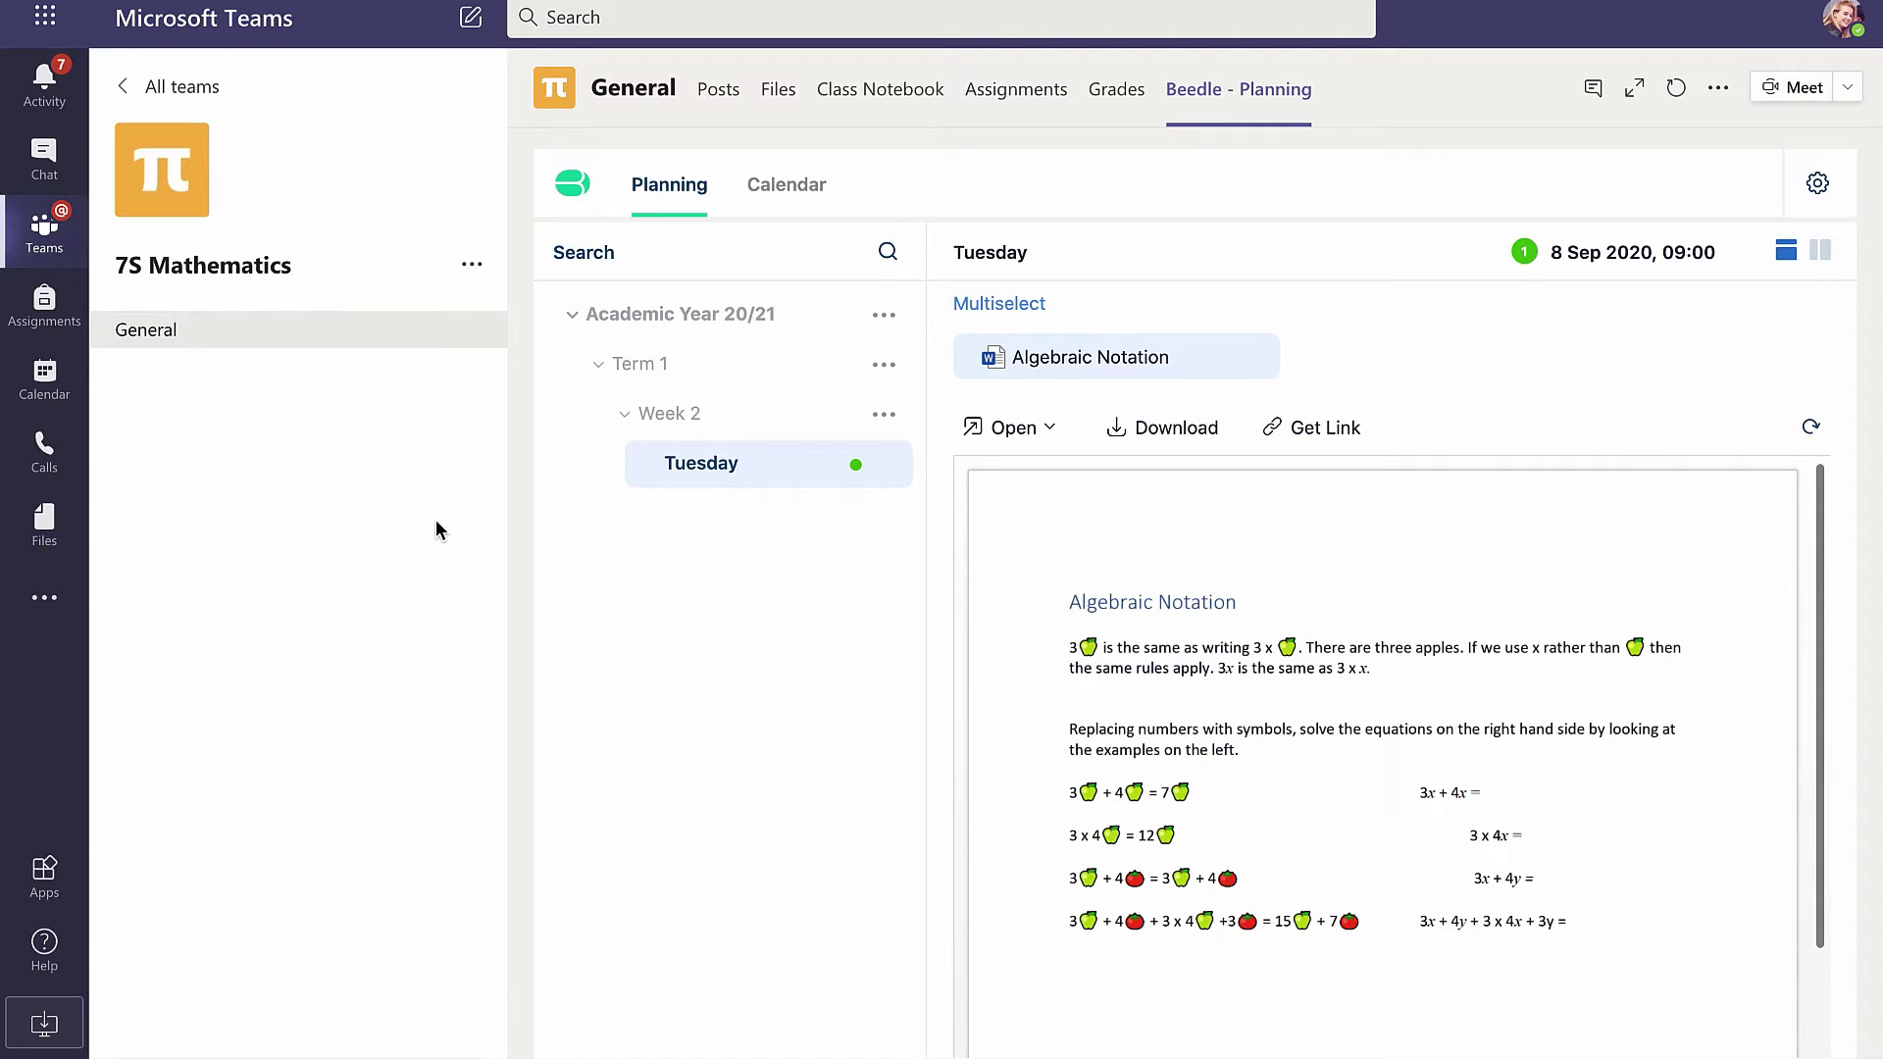
Open the month calendar and view the Tuesday 8 September plan event.
{"action": "left_click", "coordinate": [771, 199]}
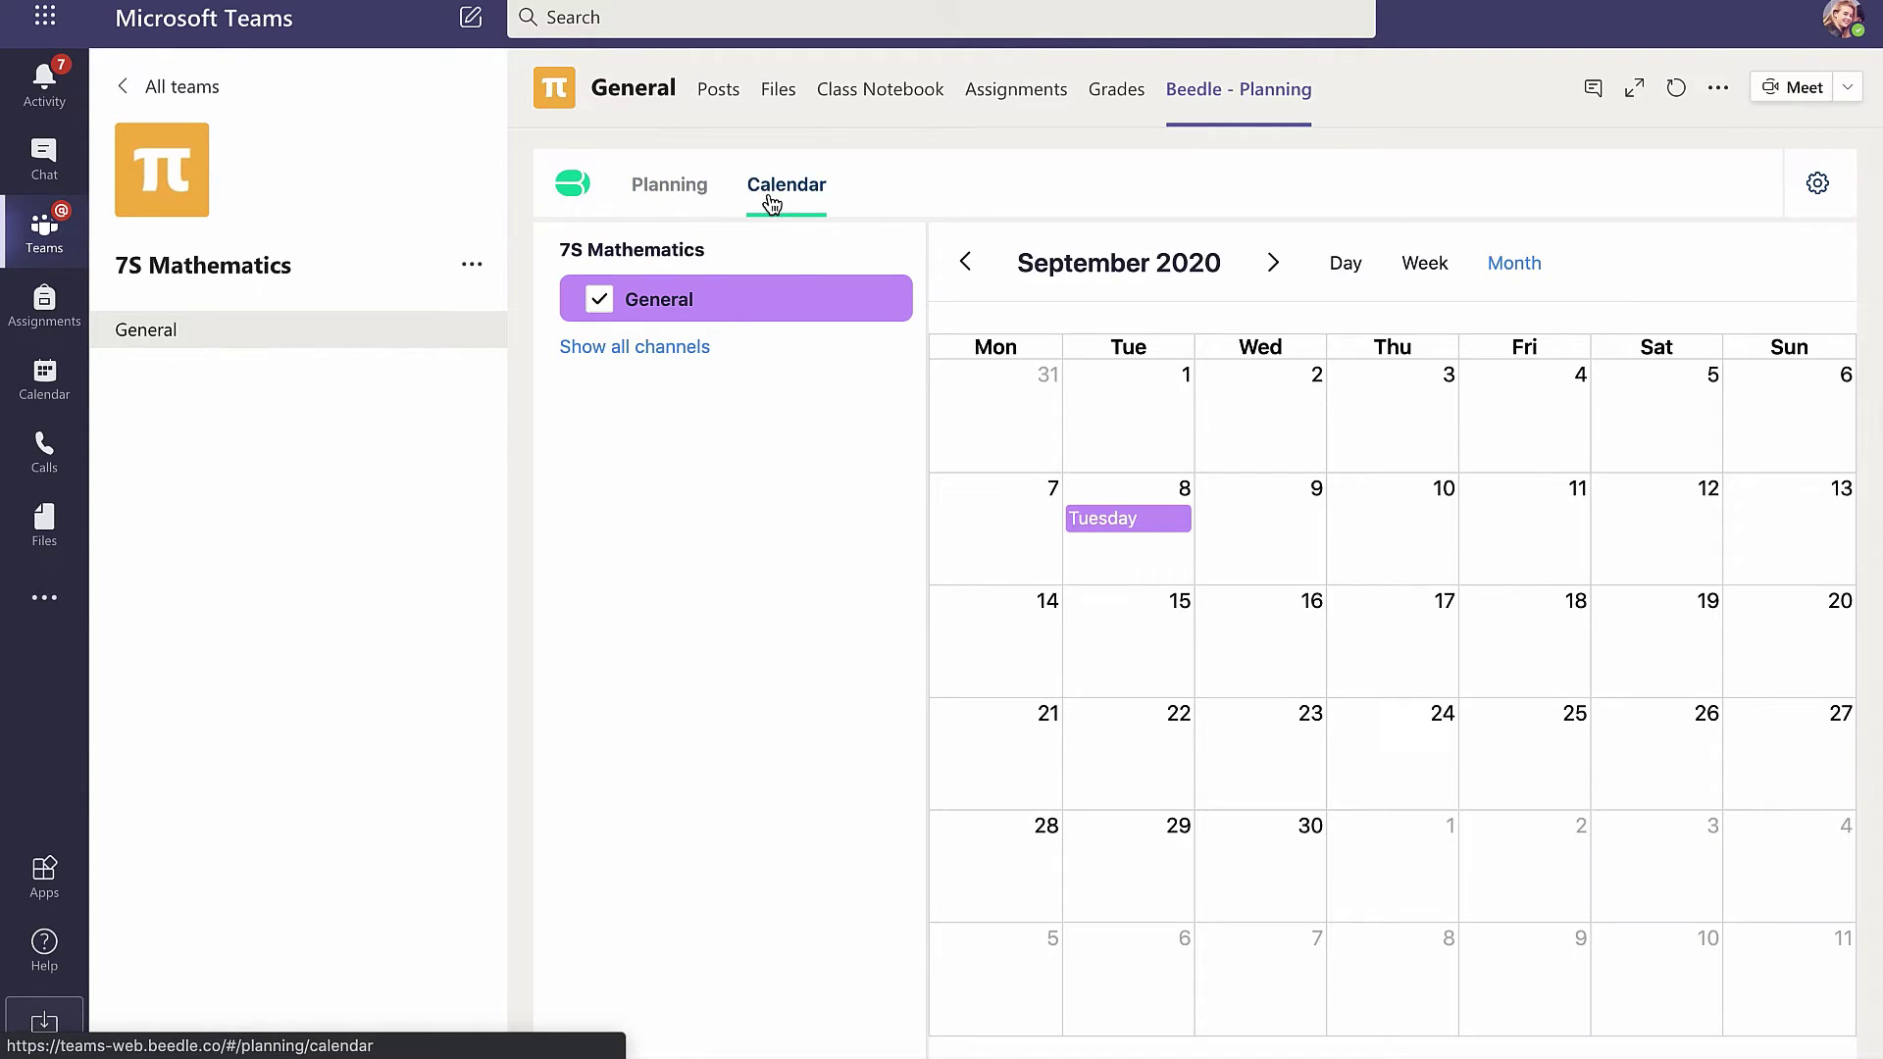
{"action": "left_click", "coordinate": [1102, 522]}
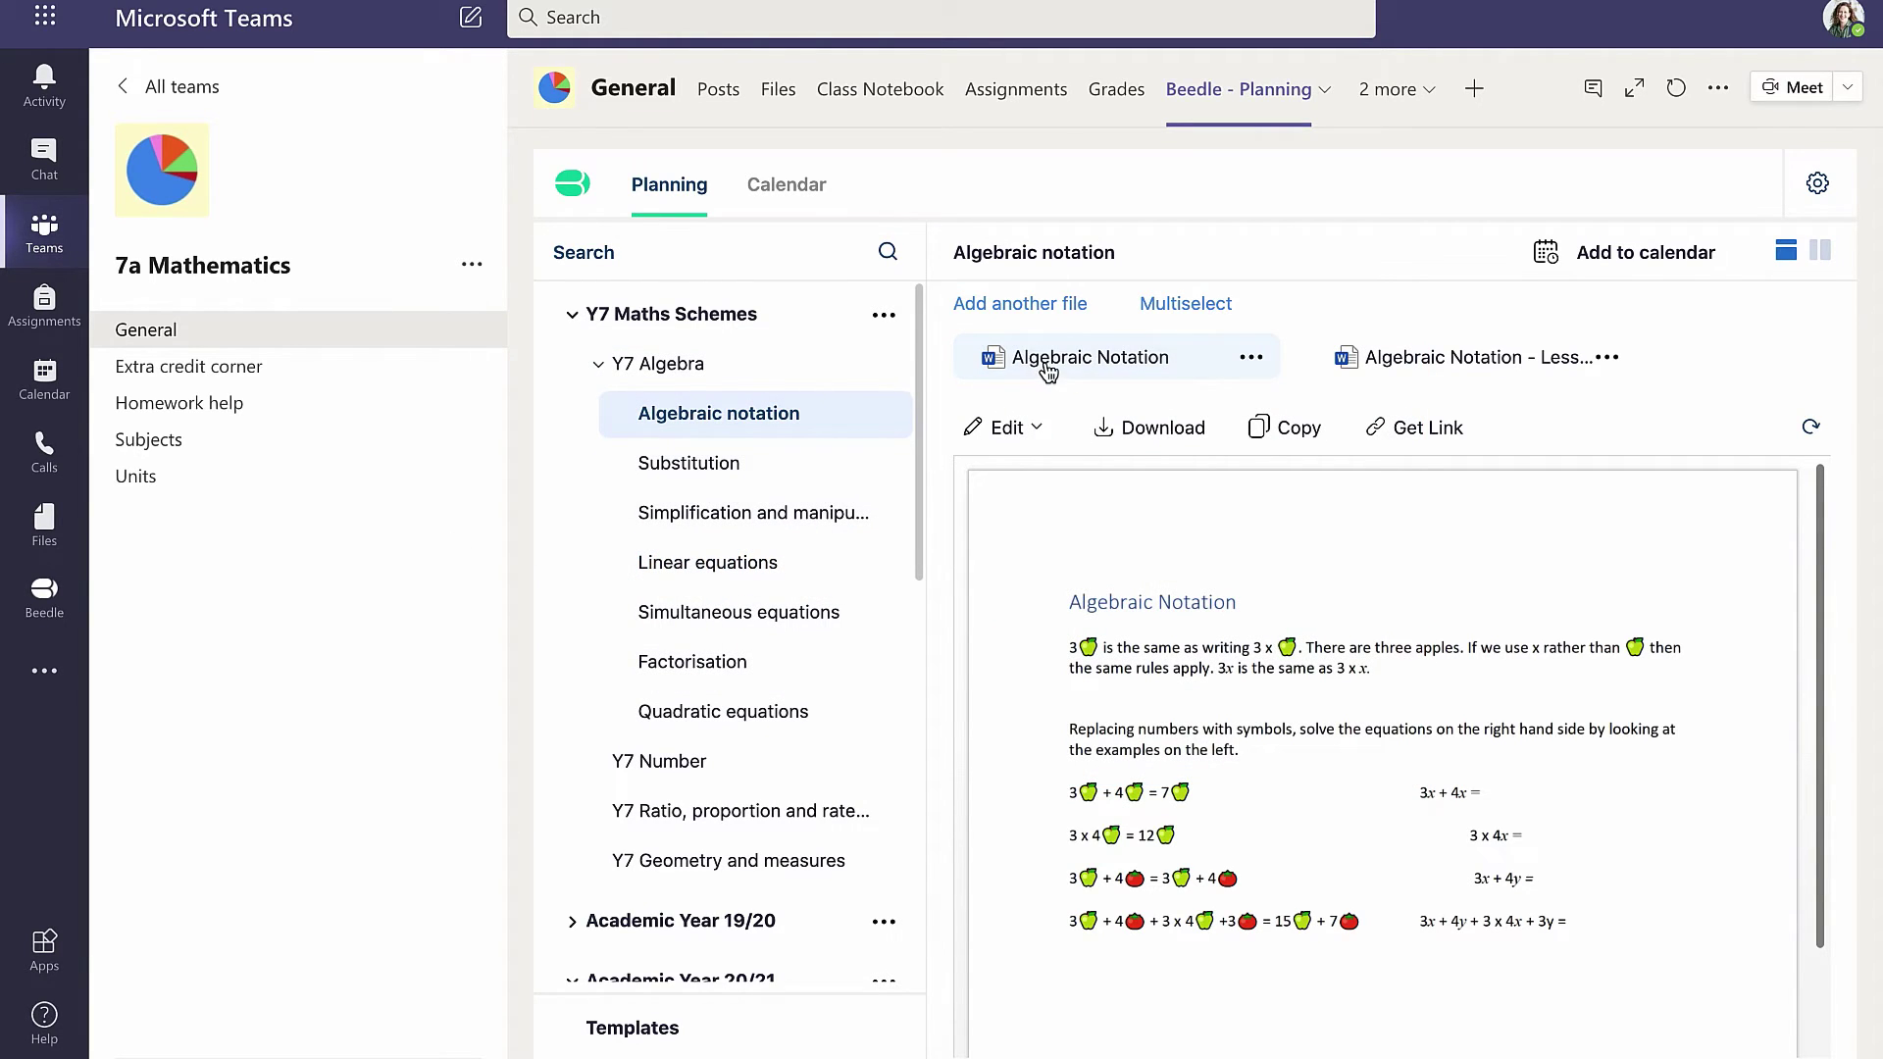
Move Algebraic Notation into Substitution and Substitution's lesson plan into Algebraic notation.
{"action": "left_click_drag", "start_coordinate": [1040, 357], "coordinate": [712, 472]}
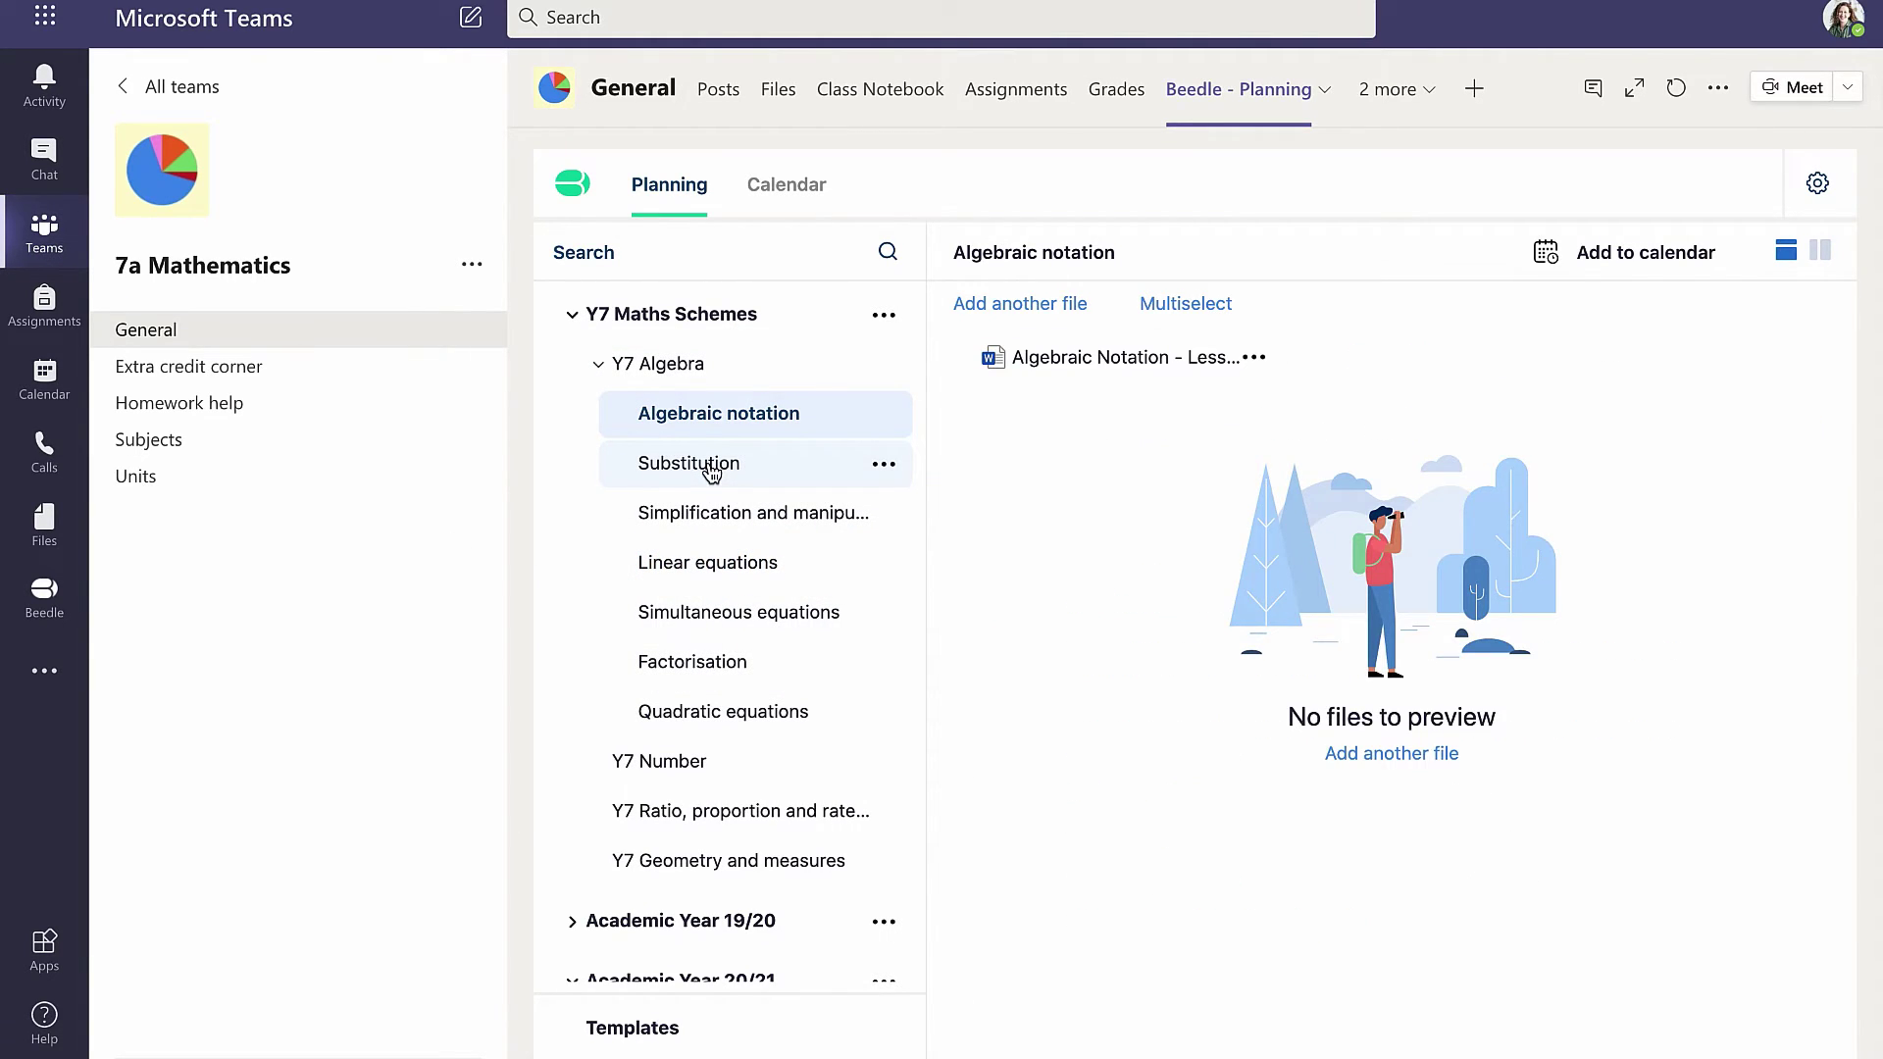
{"action": "left_click", "coordinate": [711, 466]}
{"action": "left_click_drag", "start_coordinate": [1058, 365], "coordinate": [745, 416]}
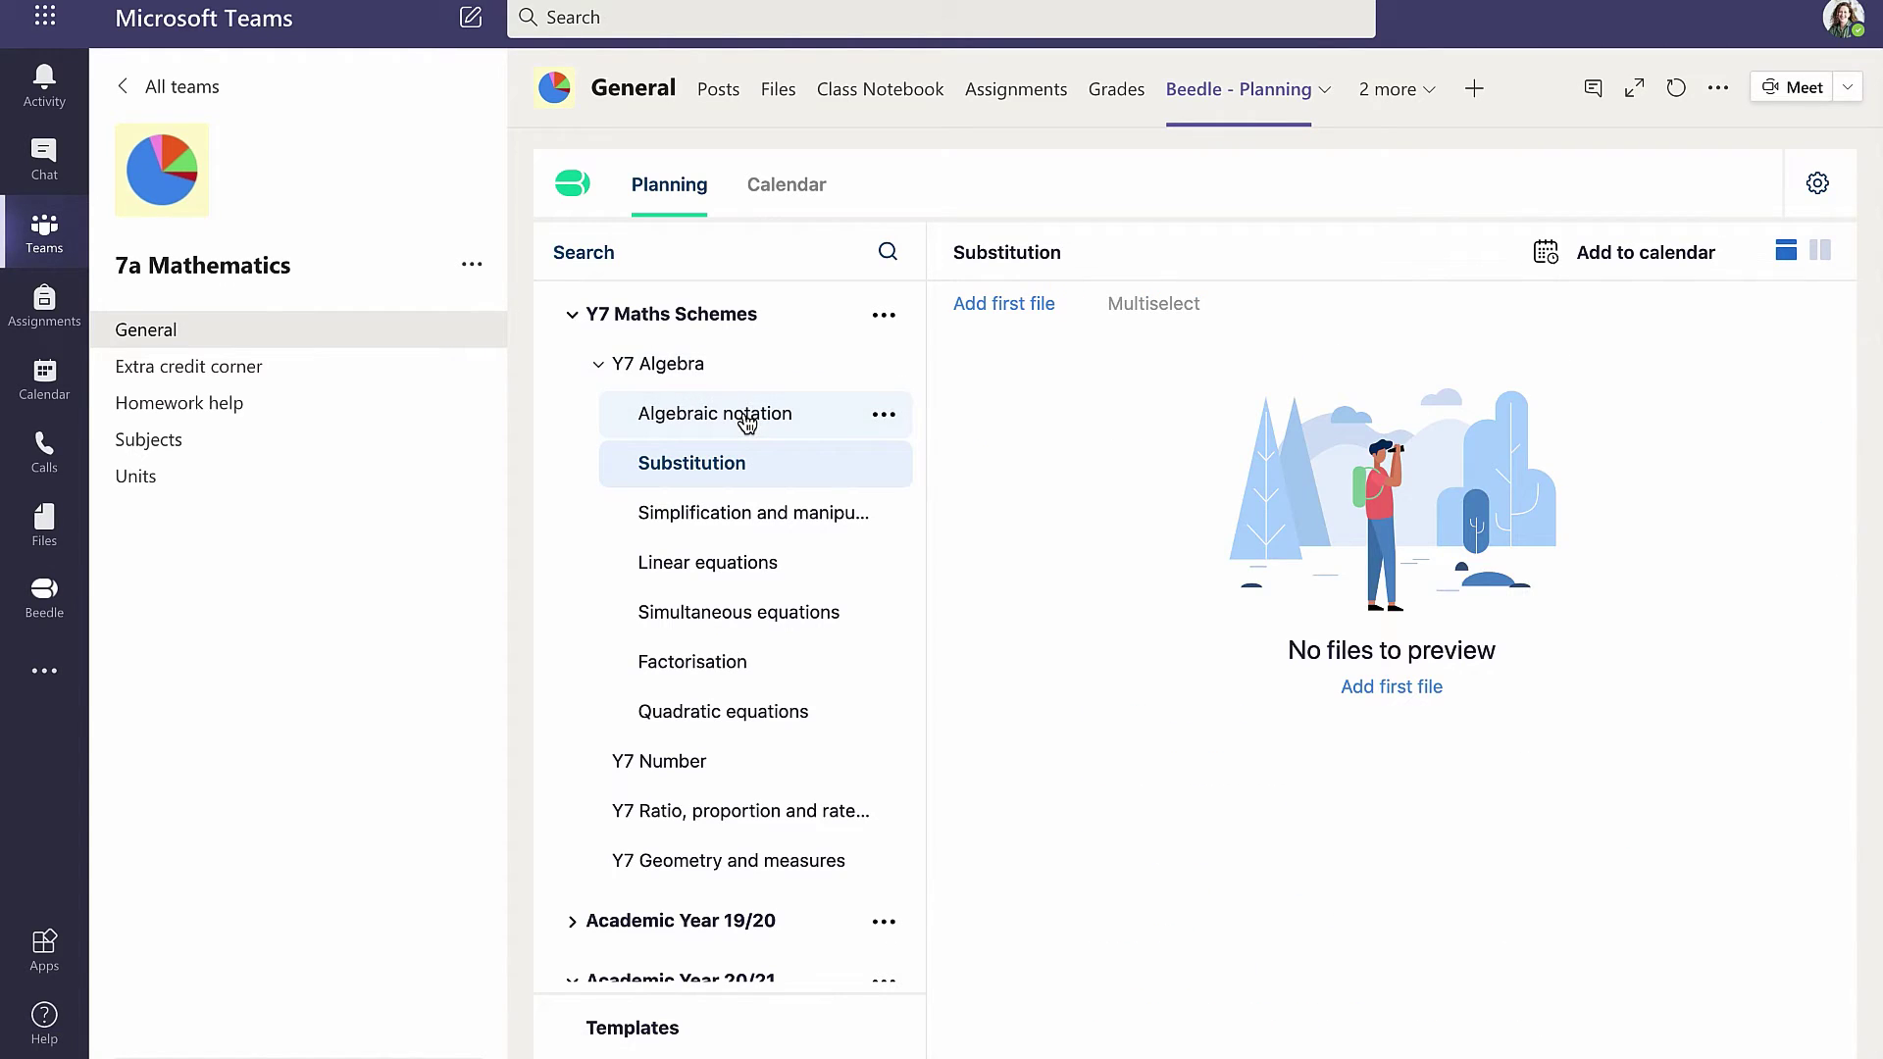
{"action": "left_click", "coordinate": [744, 415]}
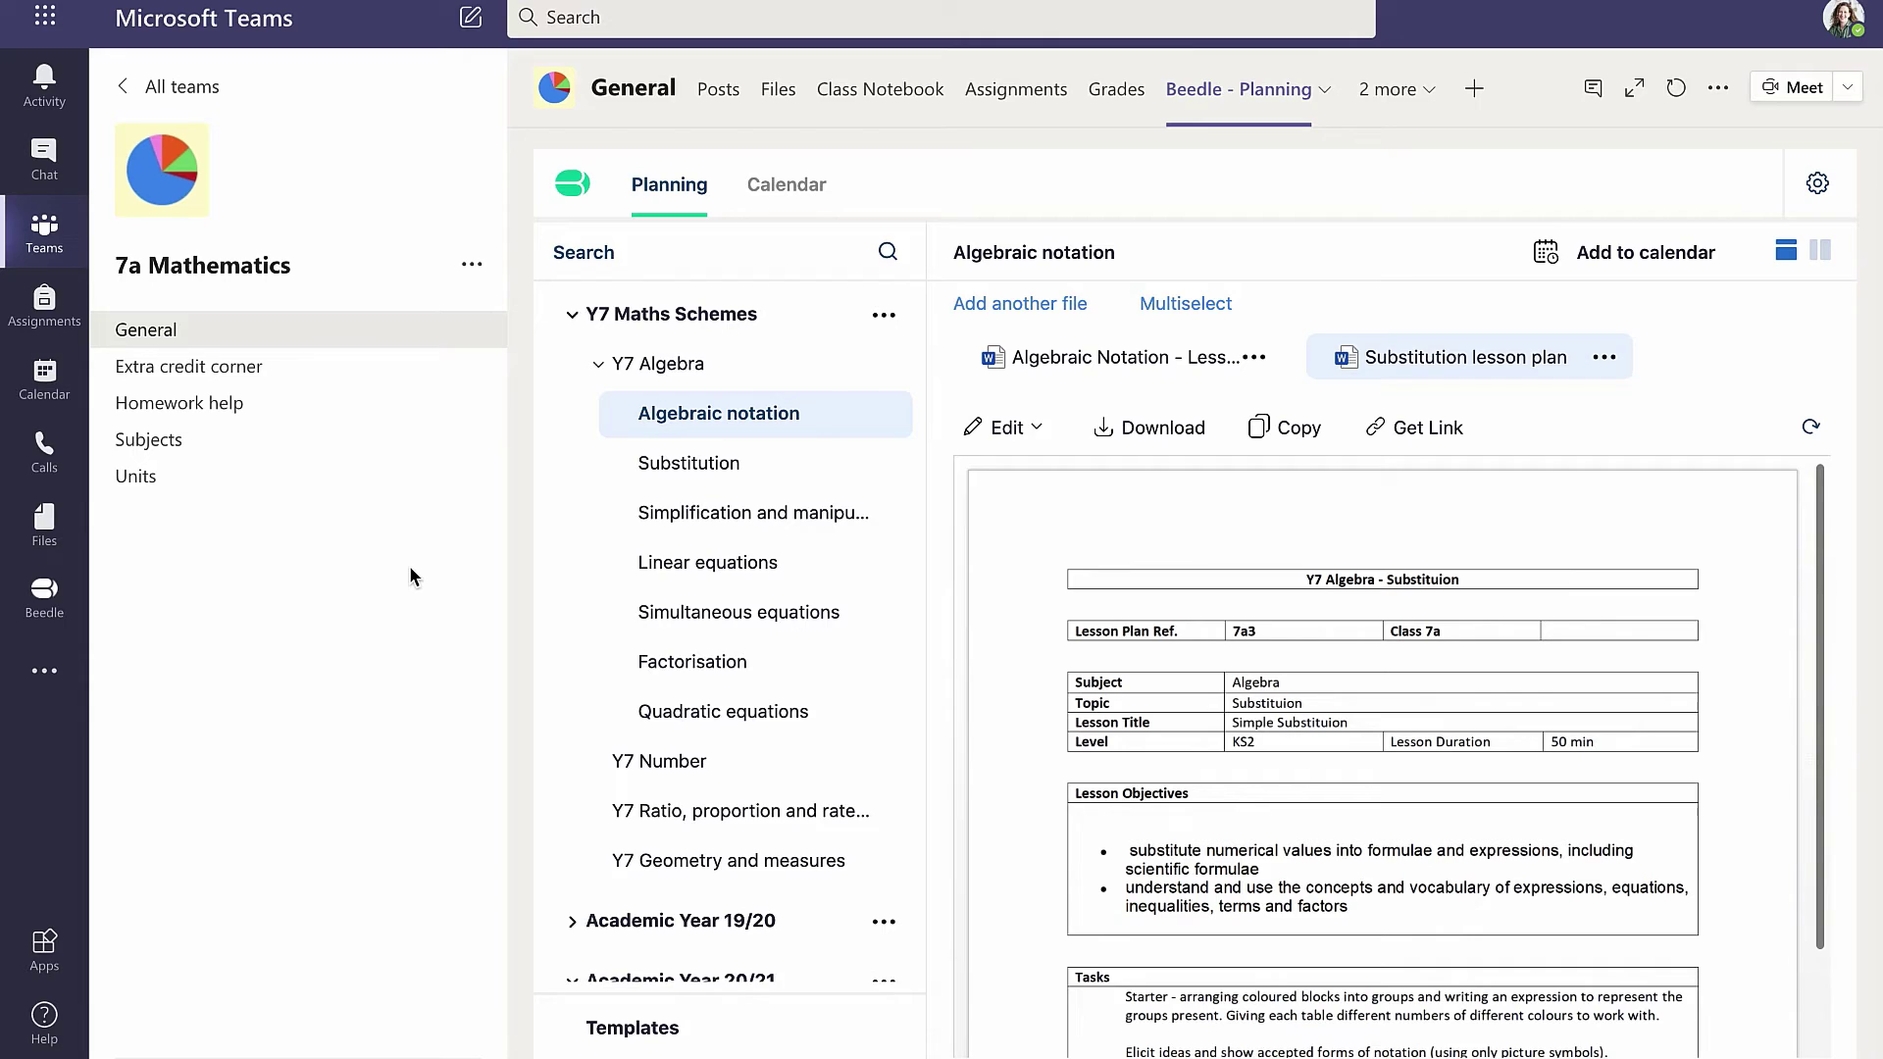
Copy the Y7 Algebra plan to 7S Mathematics > General, into the Y7 Mathematics folder.
{"action": "left_click", "coordinate": [664, 378]}
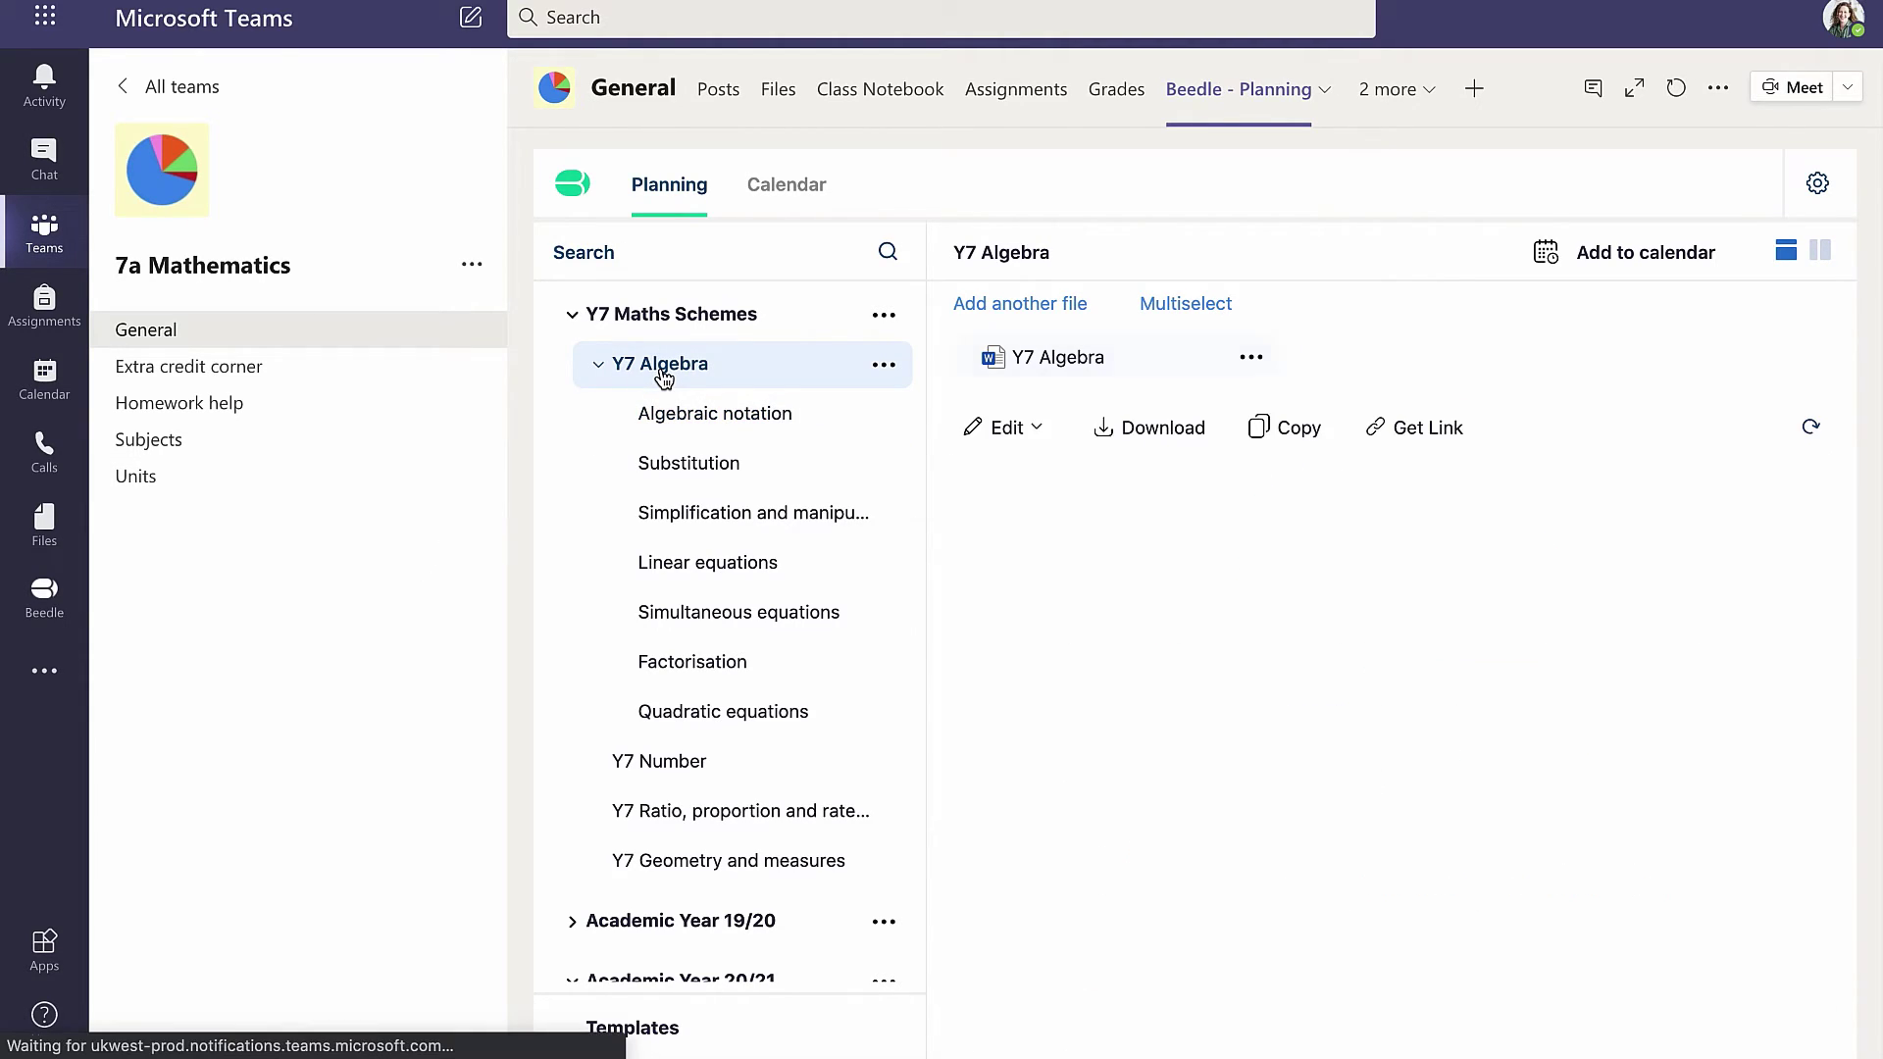
{"action": "left_click", "coordinate": [884, 366]}
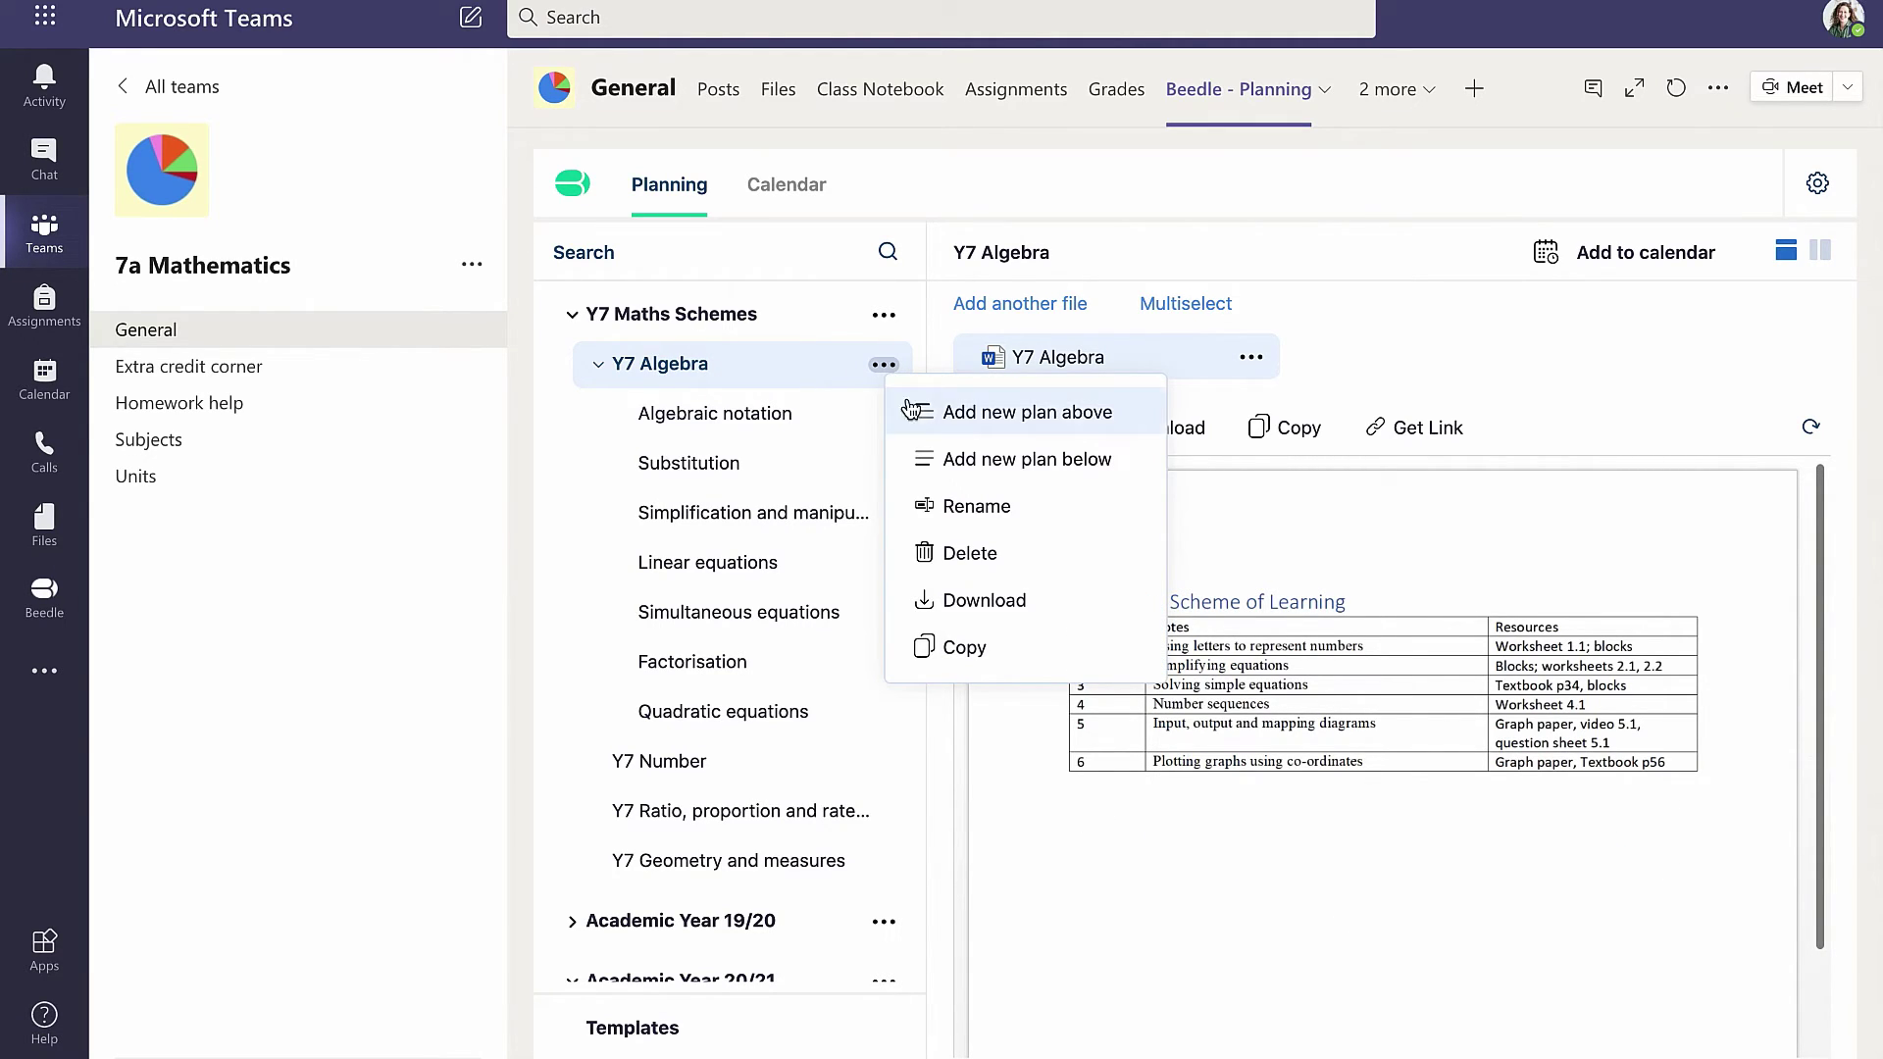
{"action": "left_click", "coordinate": [939, 650]}
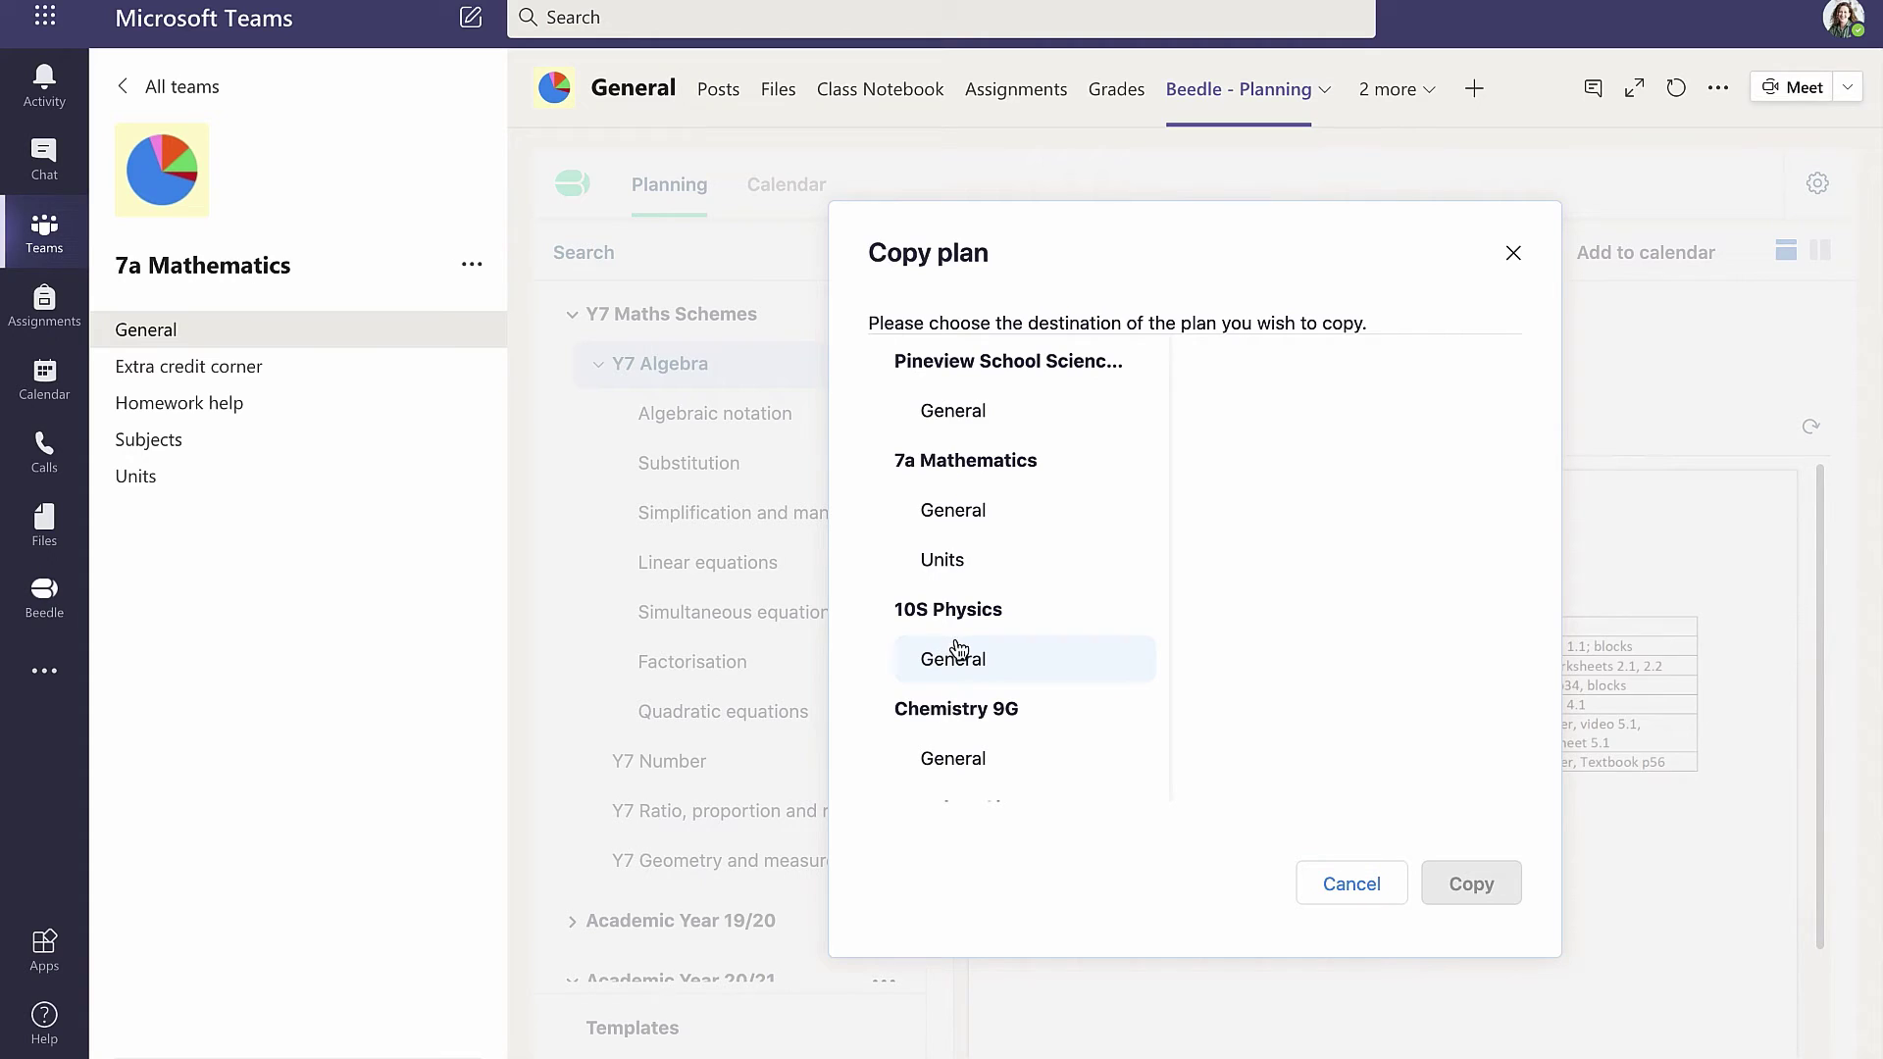
{"action": "scroll", "coordinate": [966, 650], "scroll_direction": "down", "scroll_amount": 5}
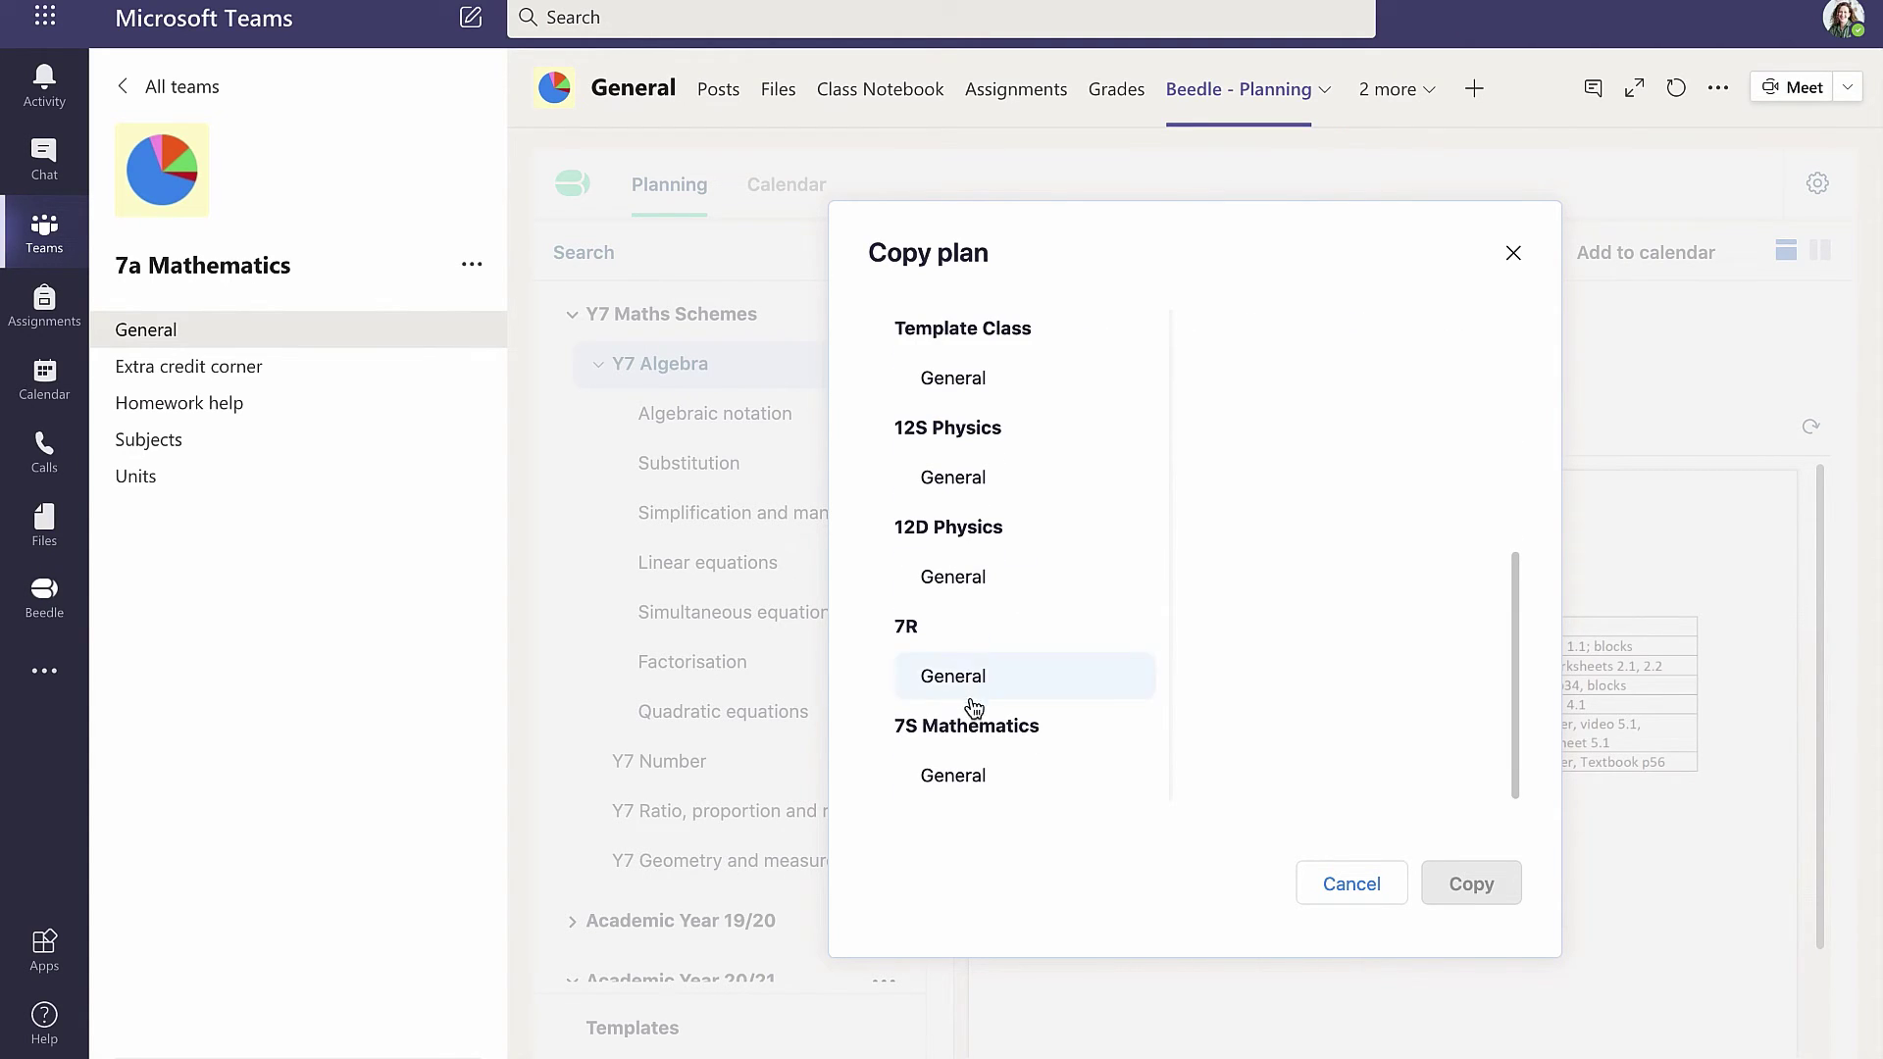
{"action": "left_click", "coordinate": [981, 777]}
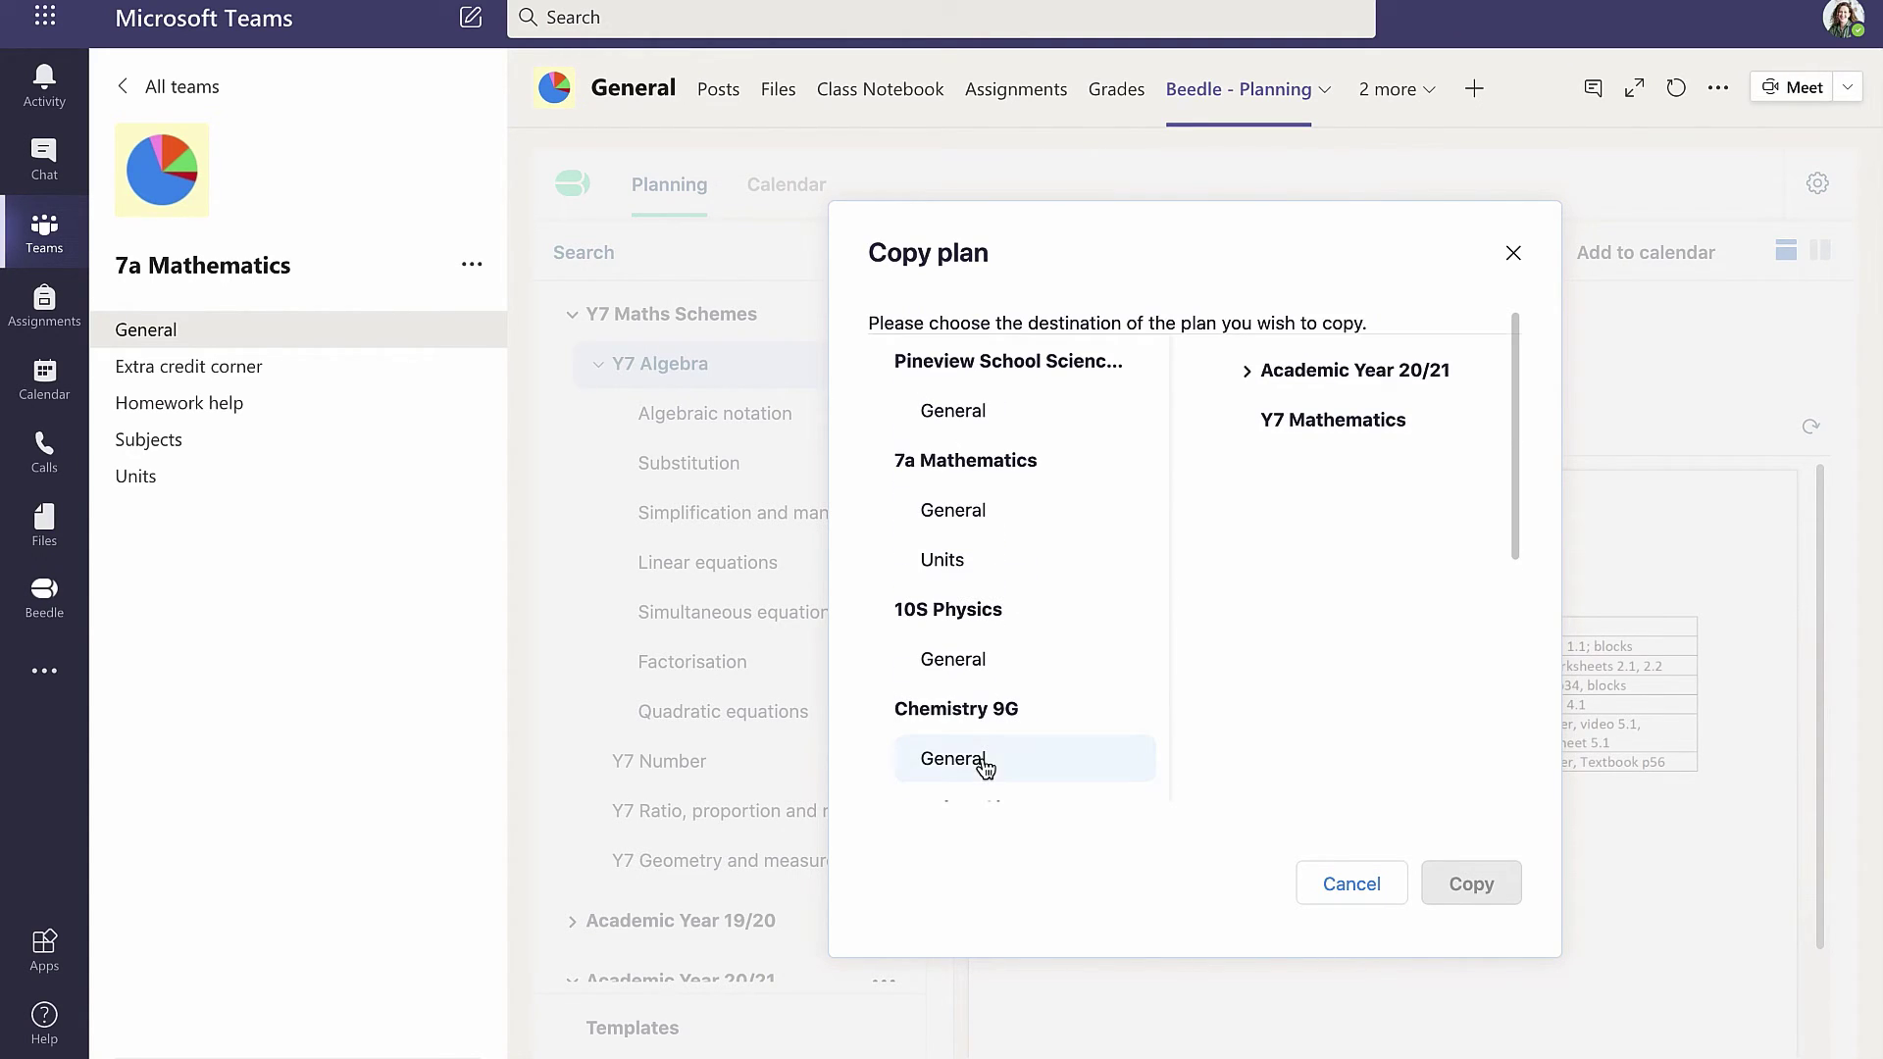
{"action": "left_click", "coordinate": [1280, 427]}
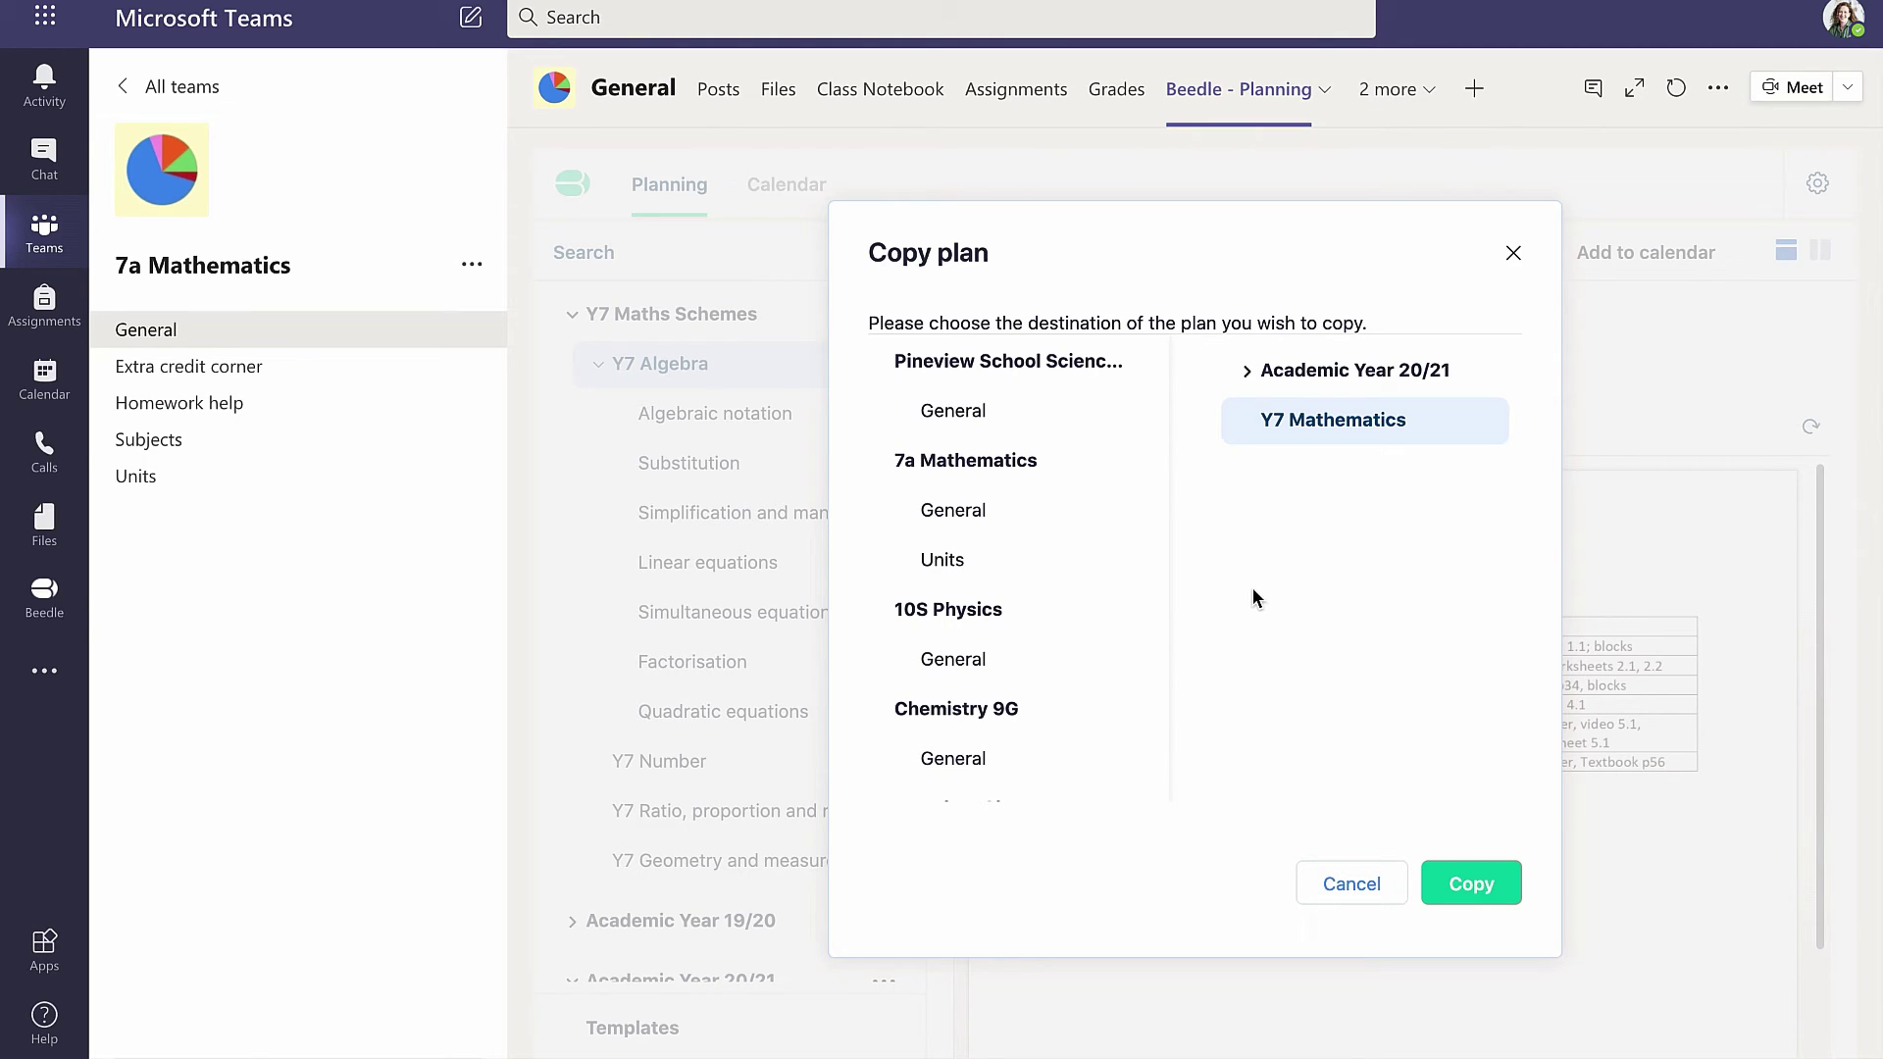
{"action": "left_click", "coordinate": [1471, 884]}
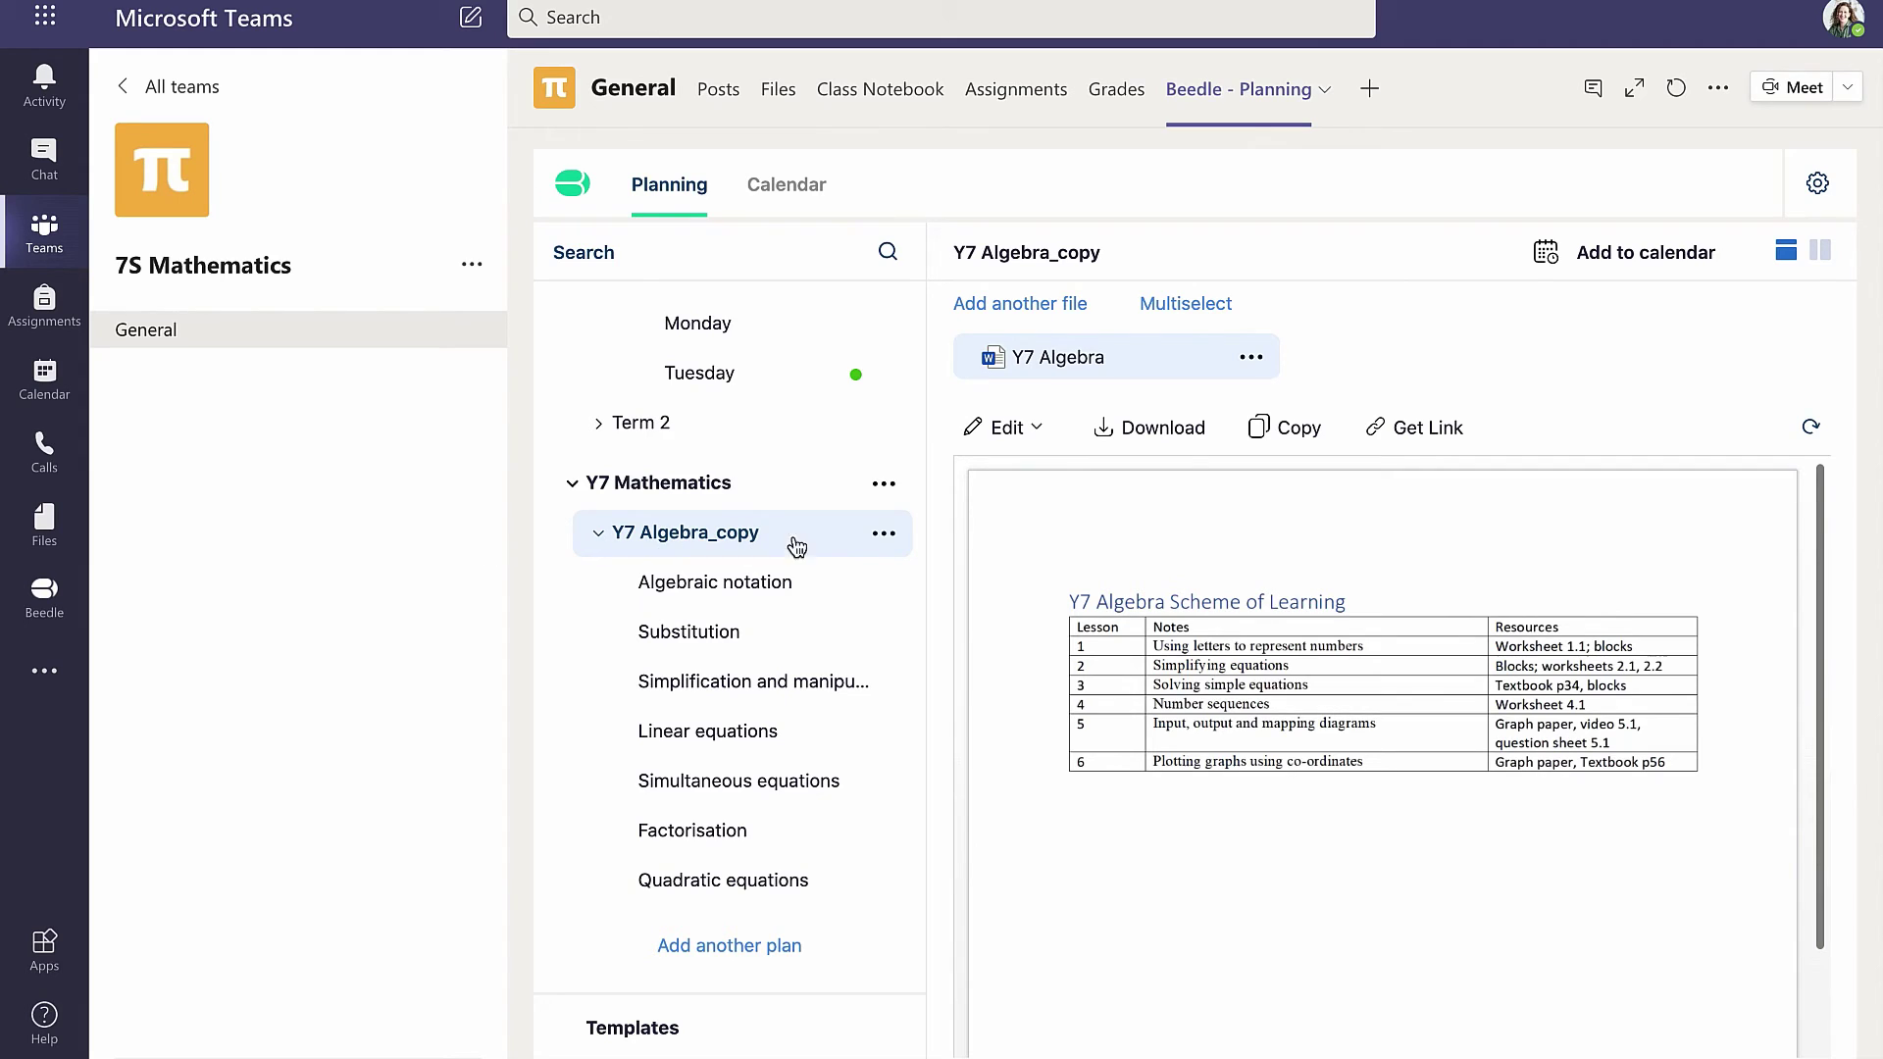
Download the Y7 Algebra_copy plan as a zip file.
{"action": "left_click", "coordinate": [882, 533]}
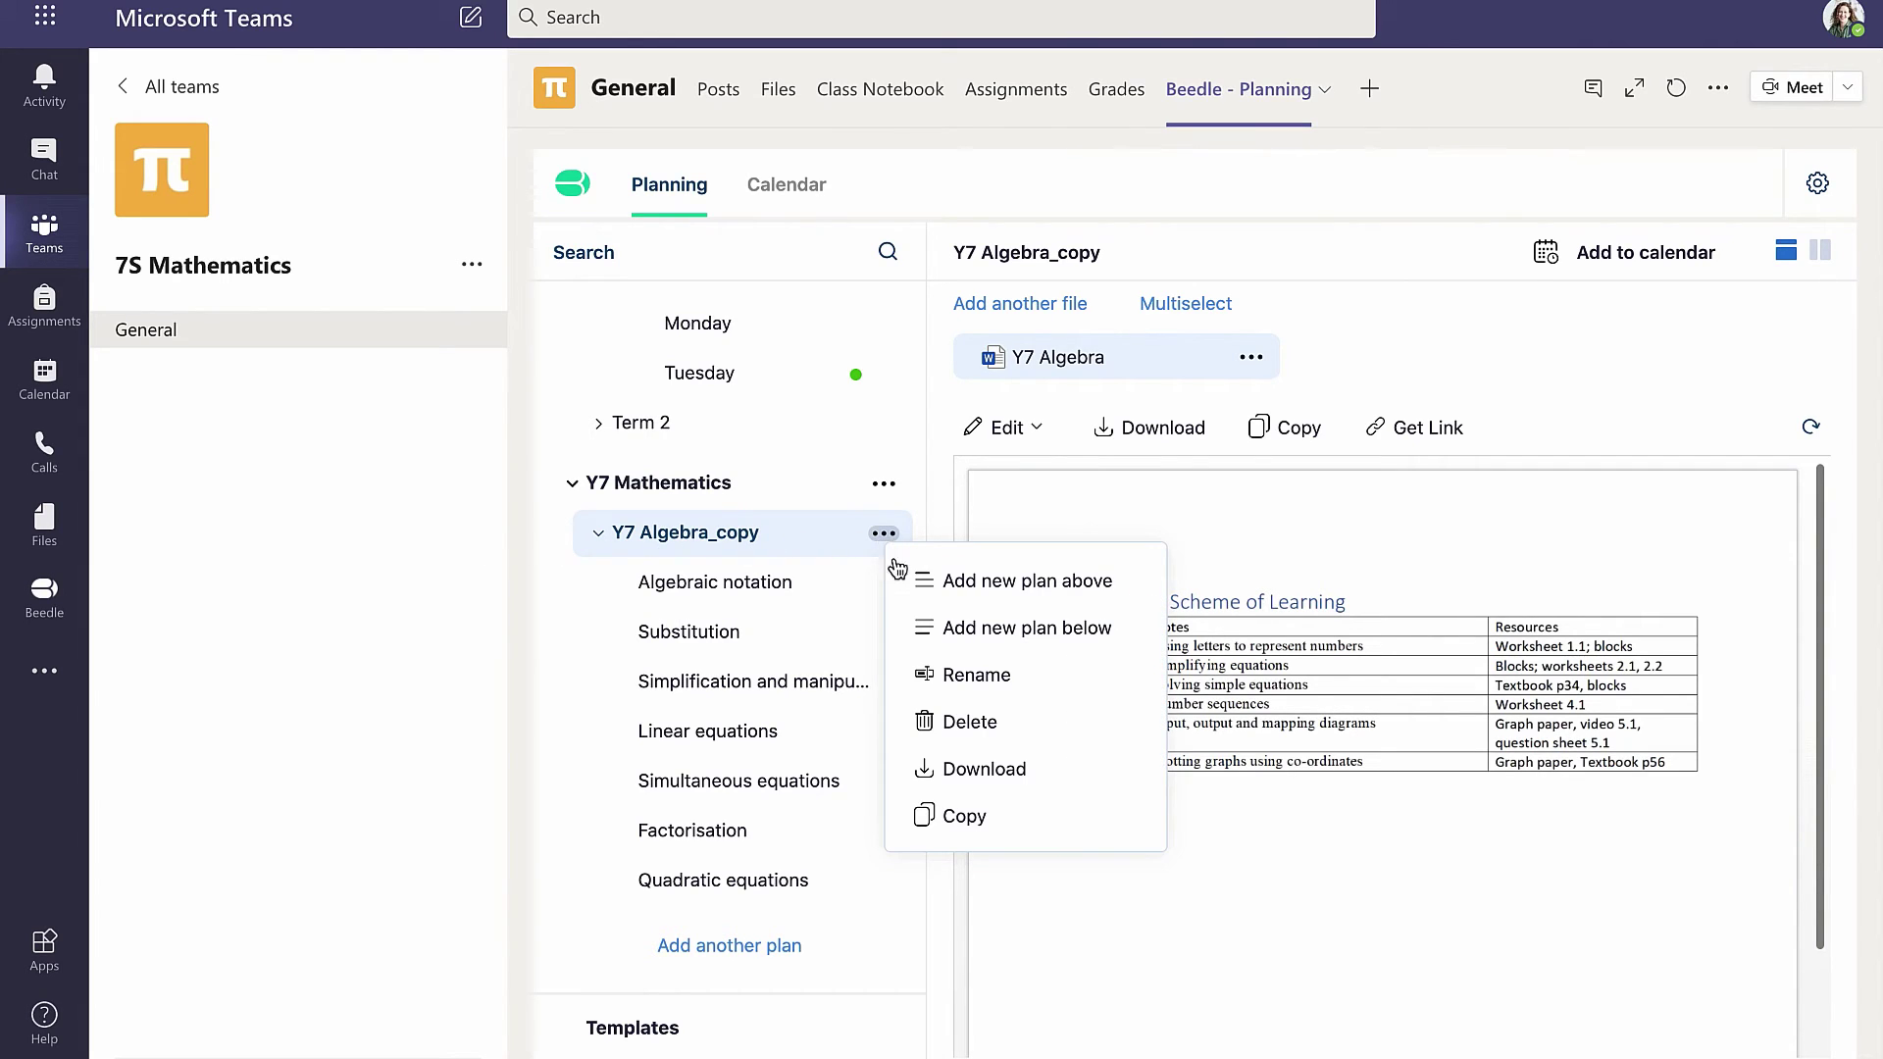
{"action": "left_click", "coordinate": [958, 767]}
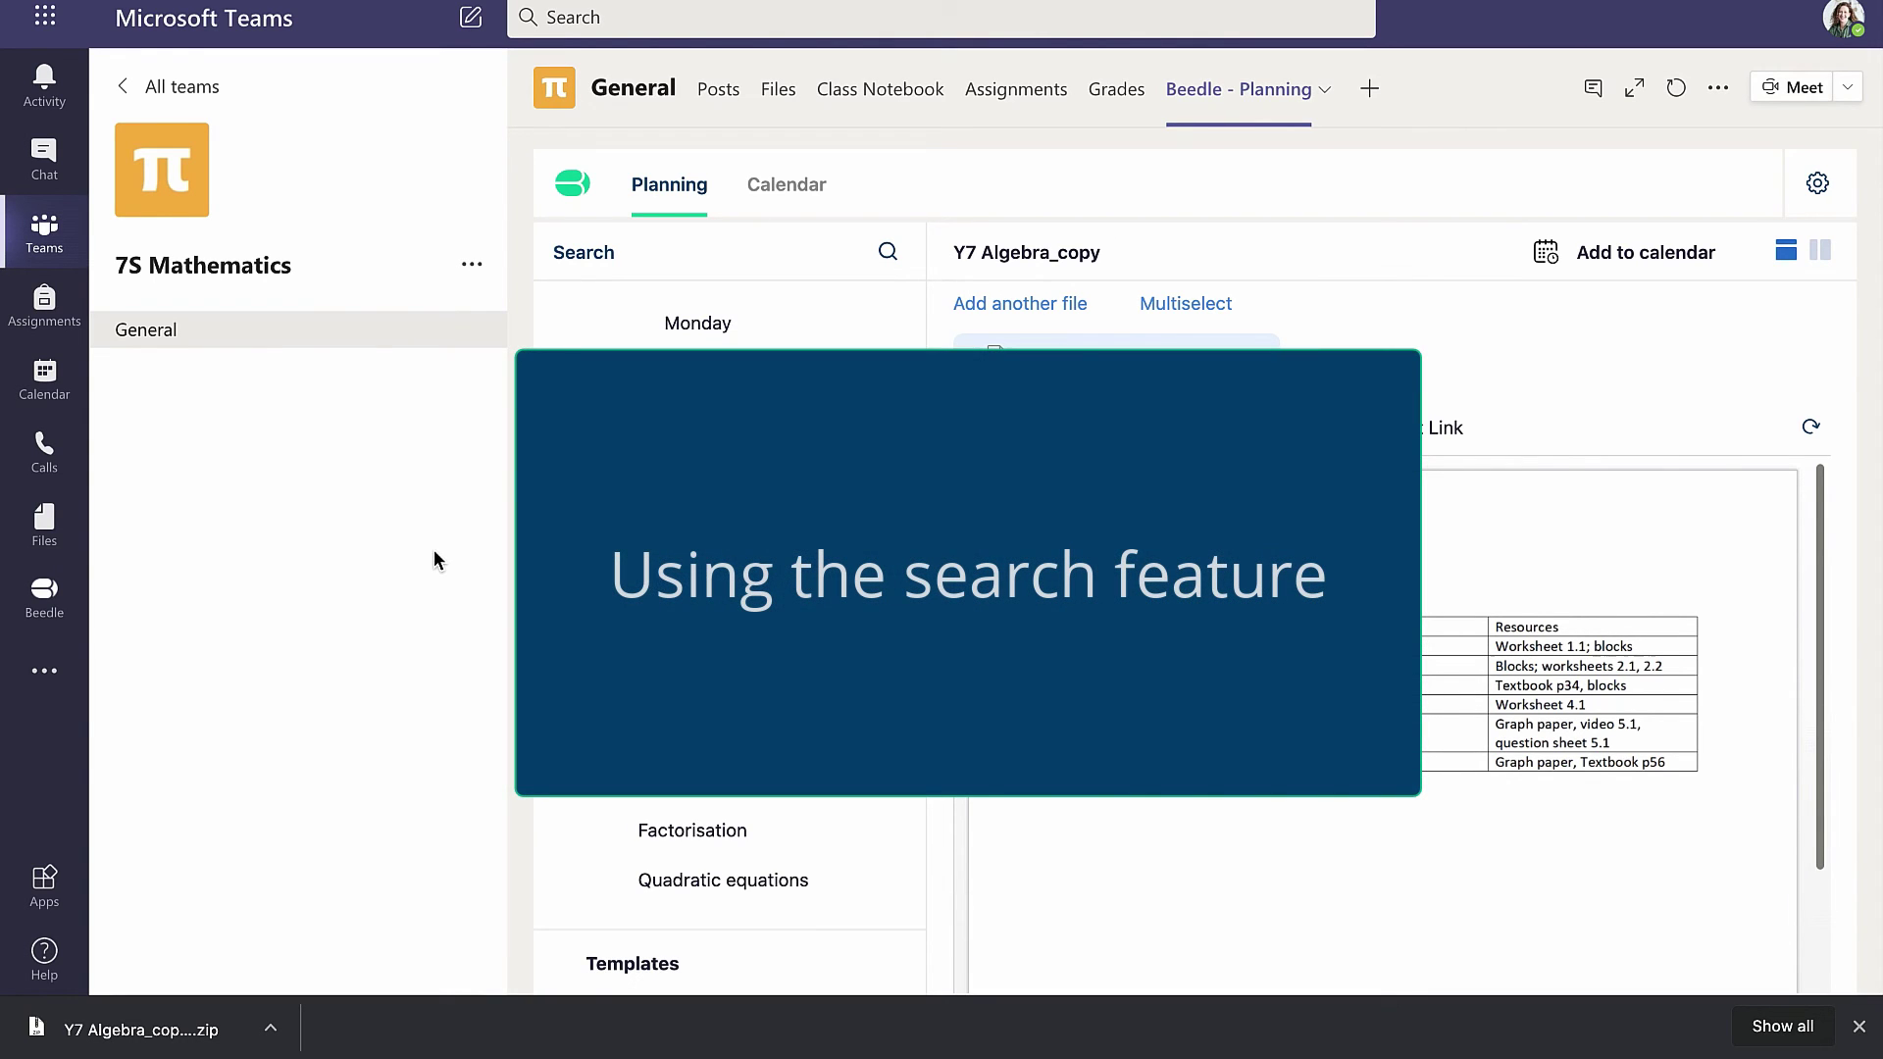
Search plans for 'Substitution', then switch to the Beedle personal app.
{"action": "left_click", "coordinate": [659, 253]}
{"action": "type", "text": "S"}
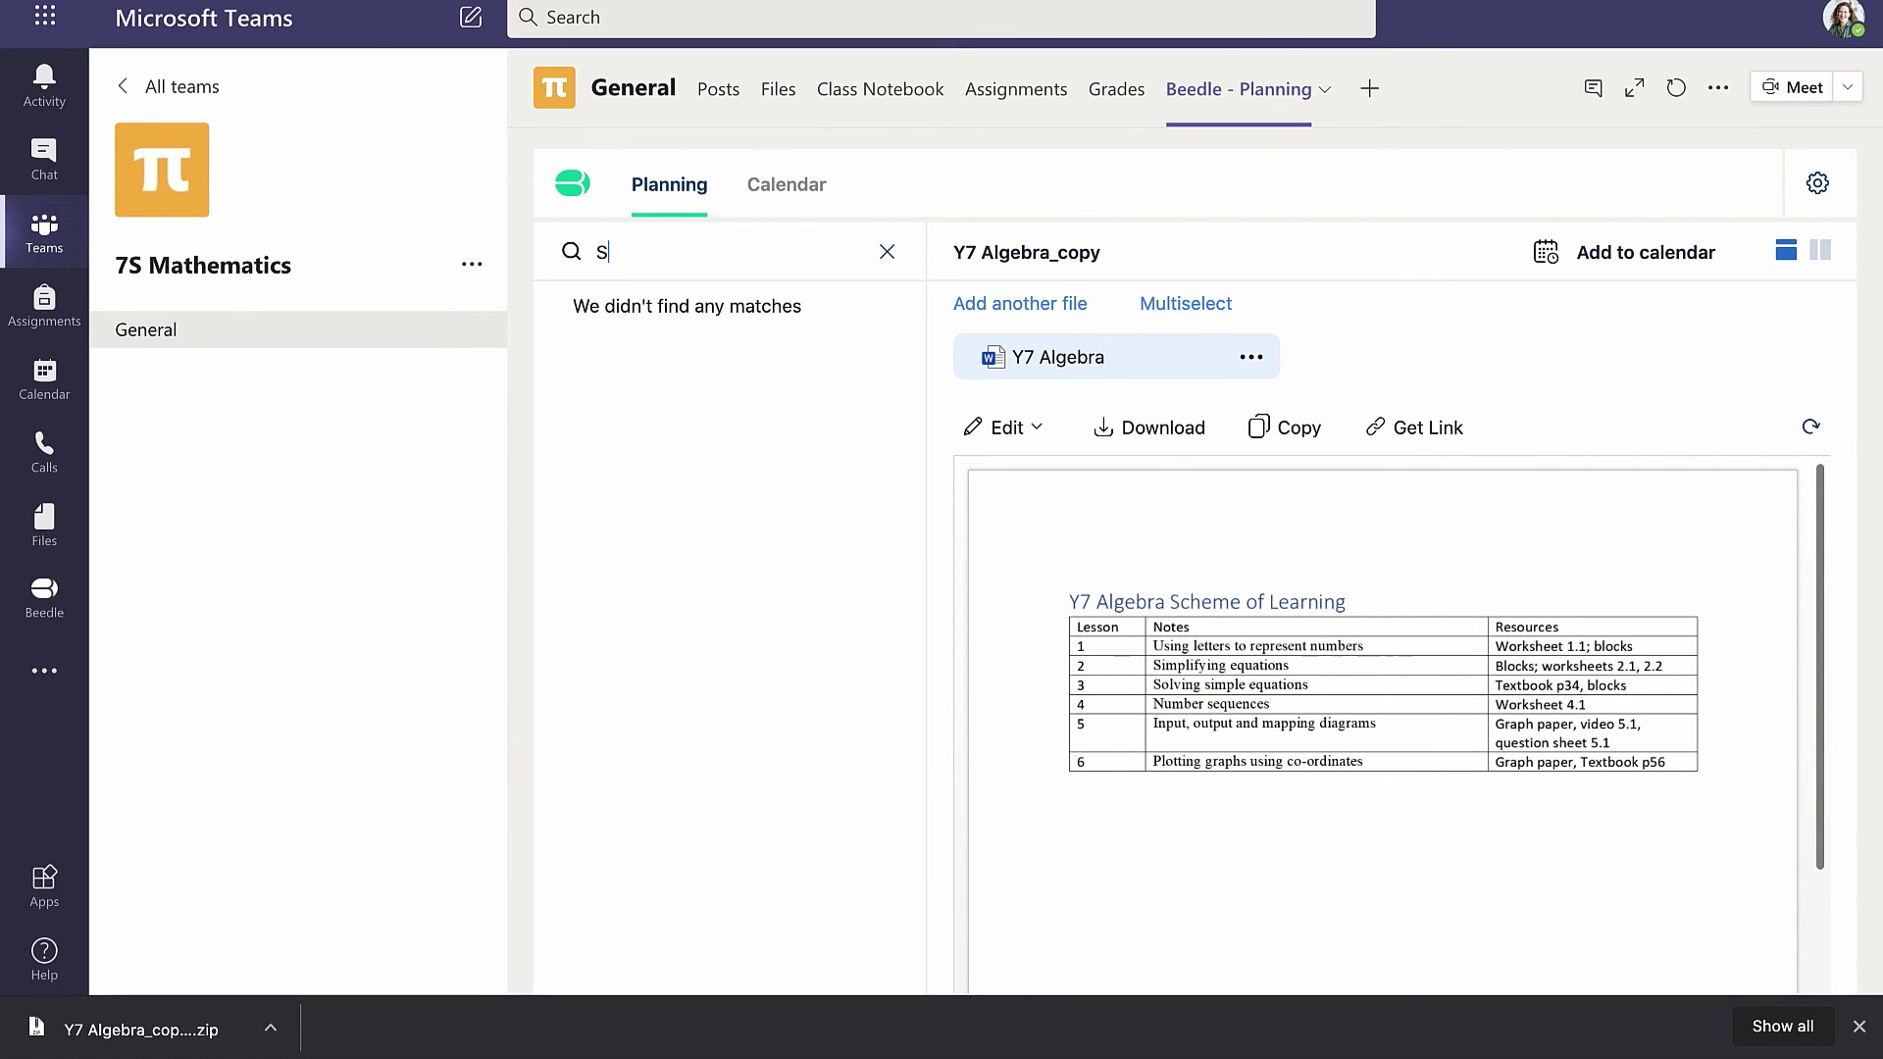
{"action": "type", "text": "ubstitution"}
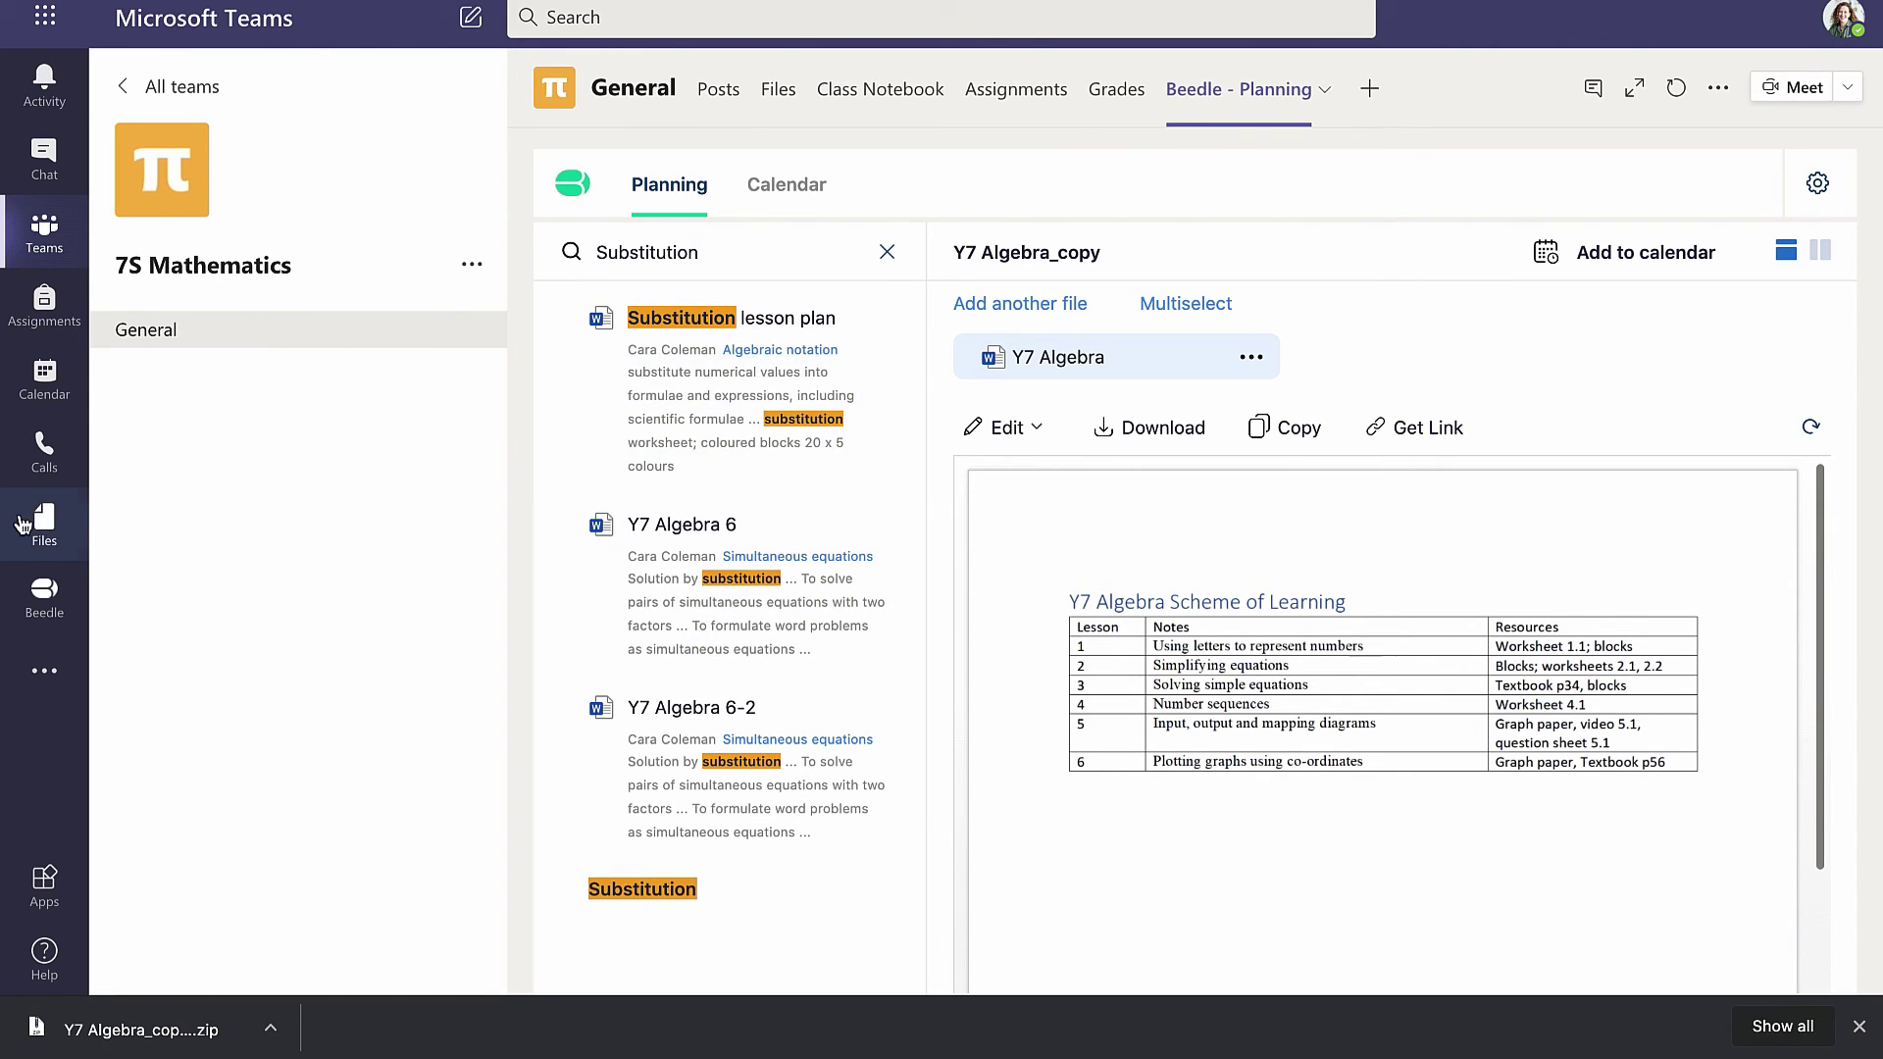
{"action": "left_click", "coordinate": [41, 595]}
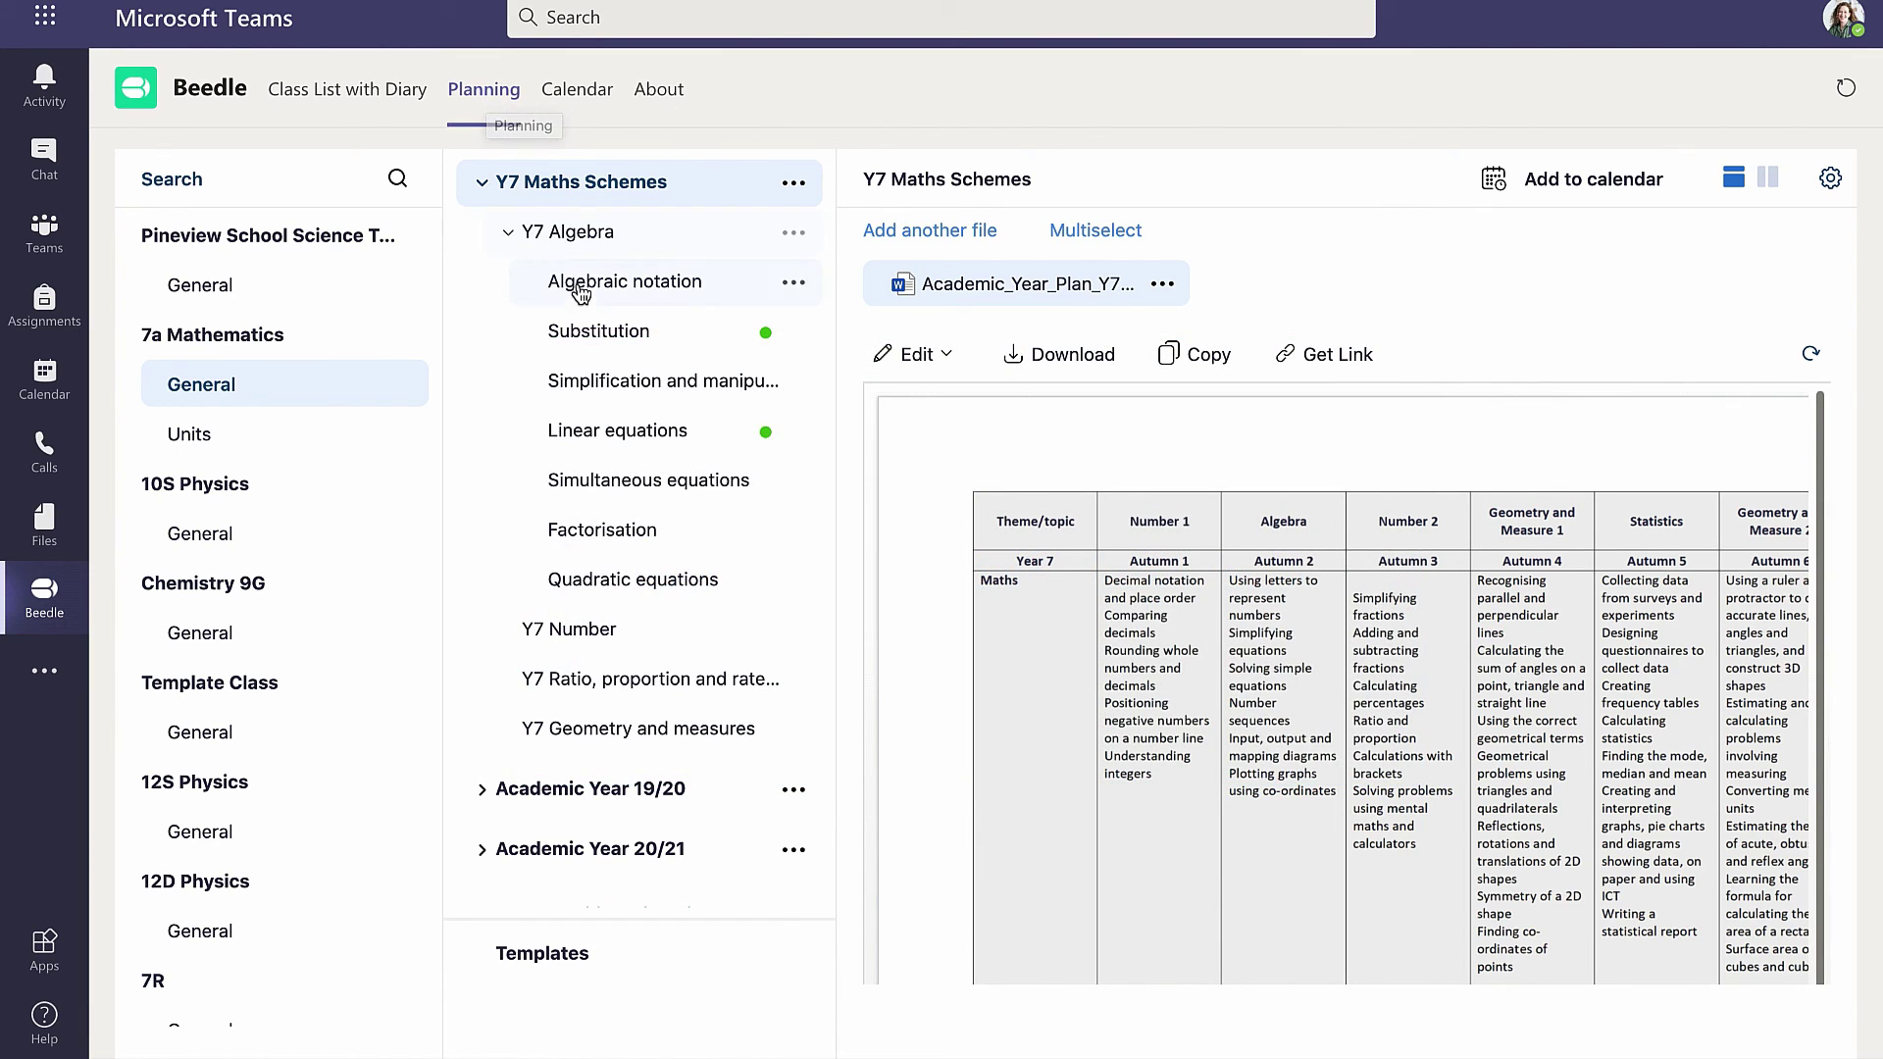
Check the 17 September 2020 Algebra event in the calendar, then return to Planning and open search.
{"action": "left_click", "coordinate": [598, 334]}
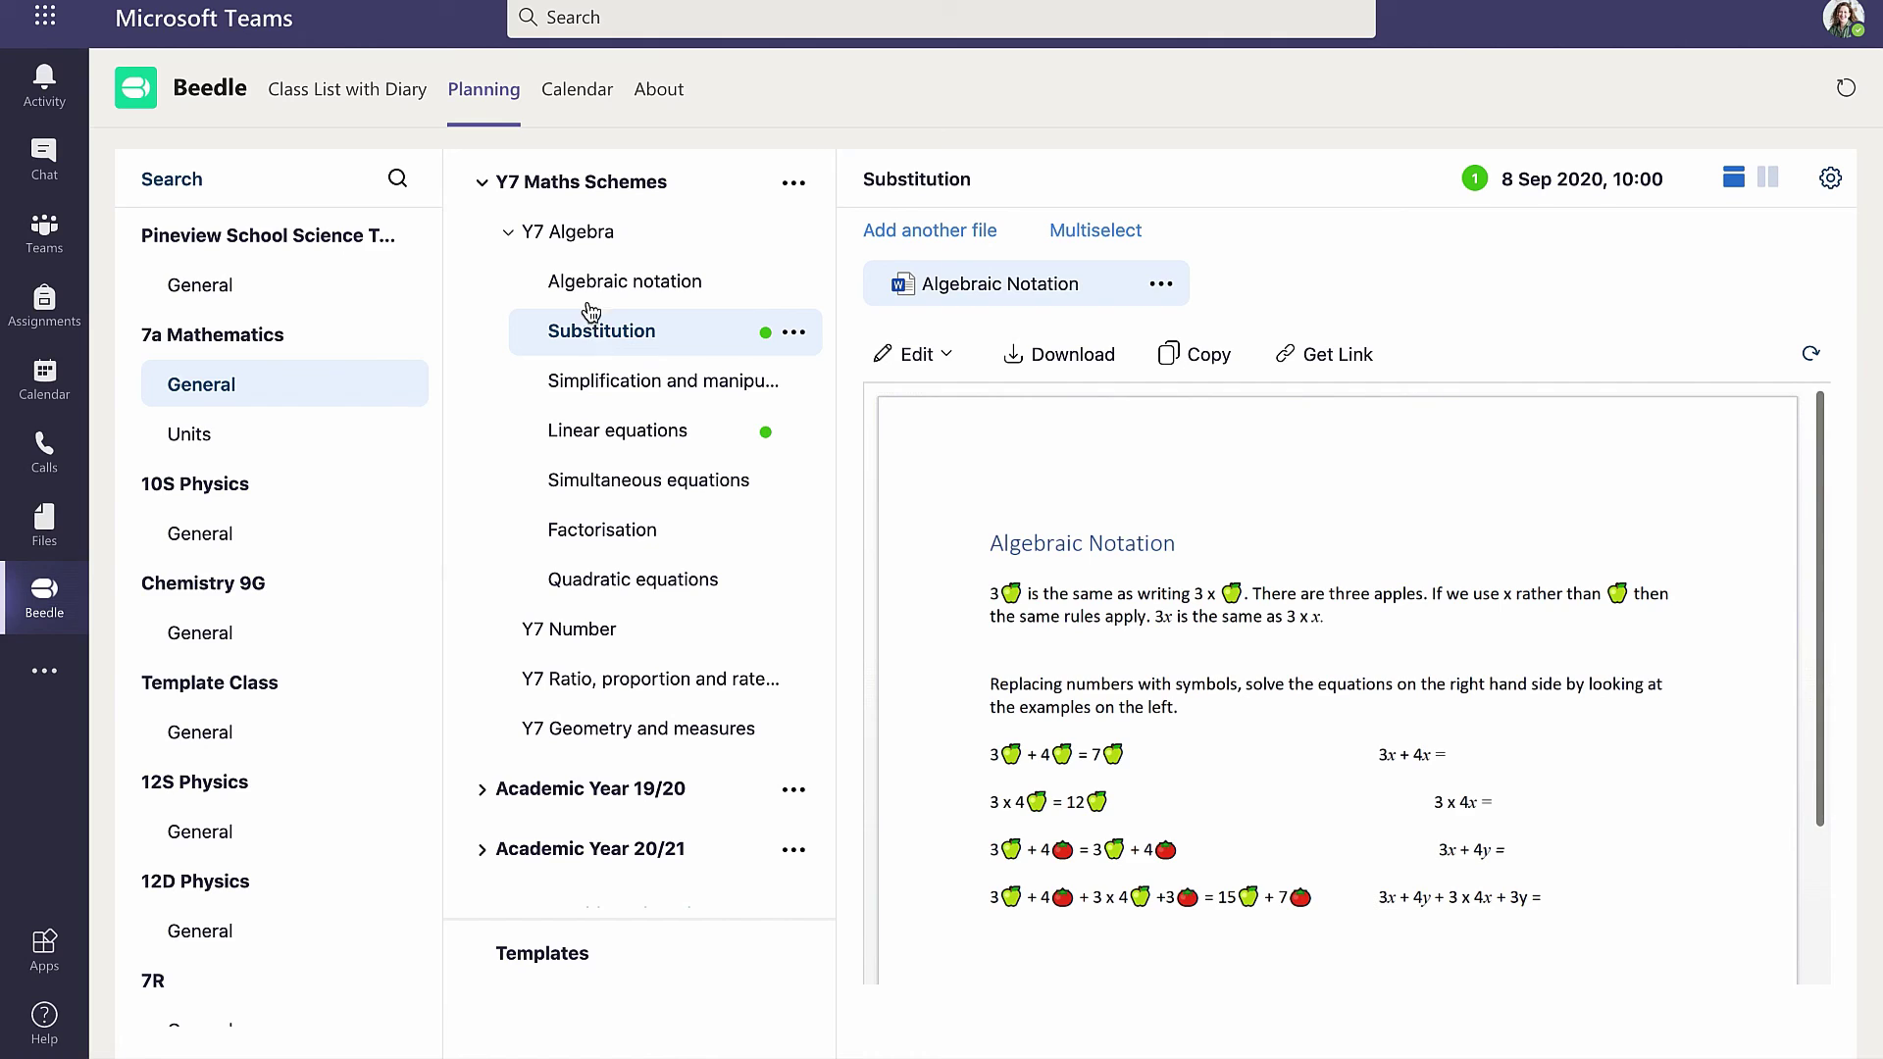
{"action": "left_click", "coordinate": [576, 103]}
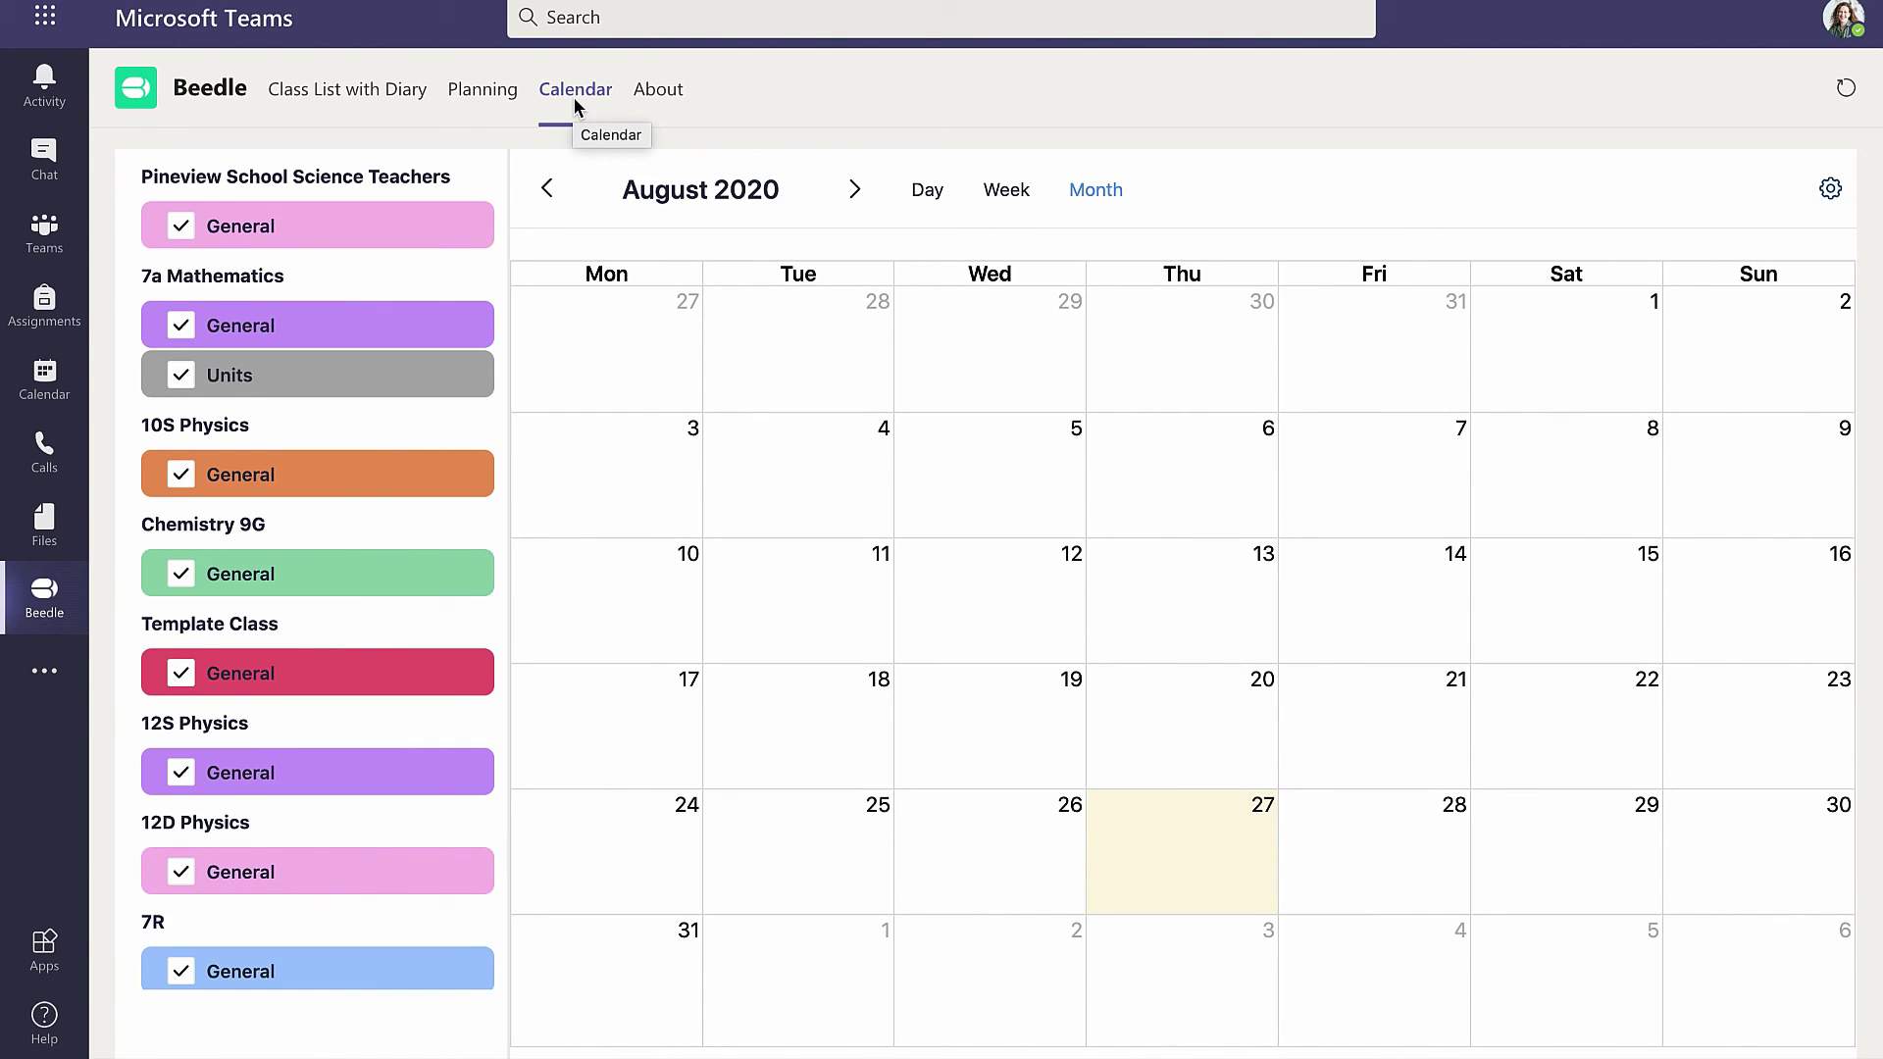
{"action": "left_click", "coordinate": [852, 191]}
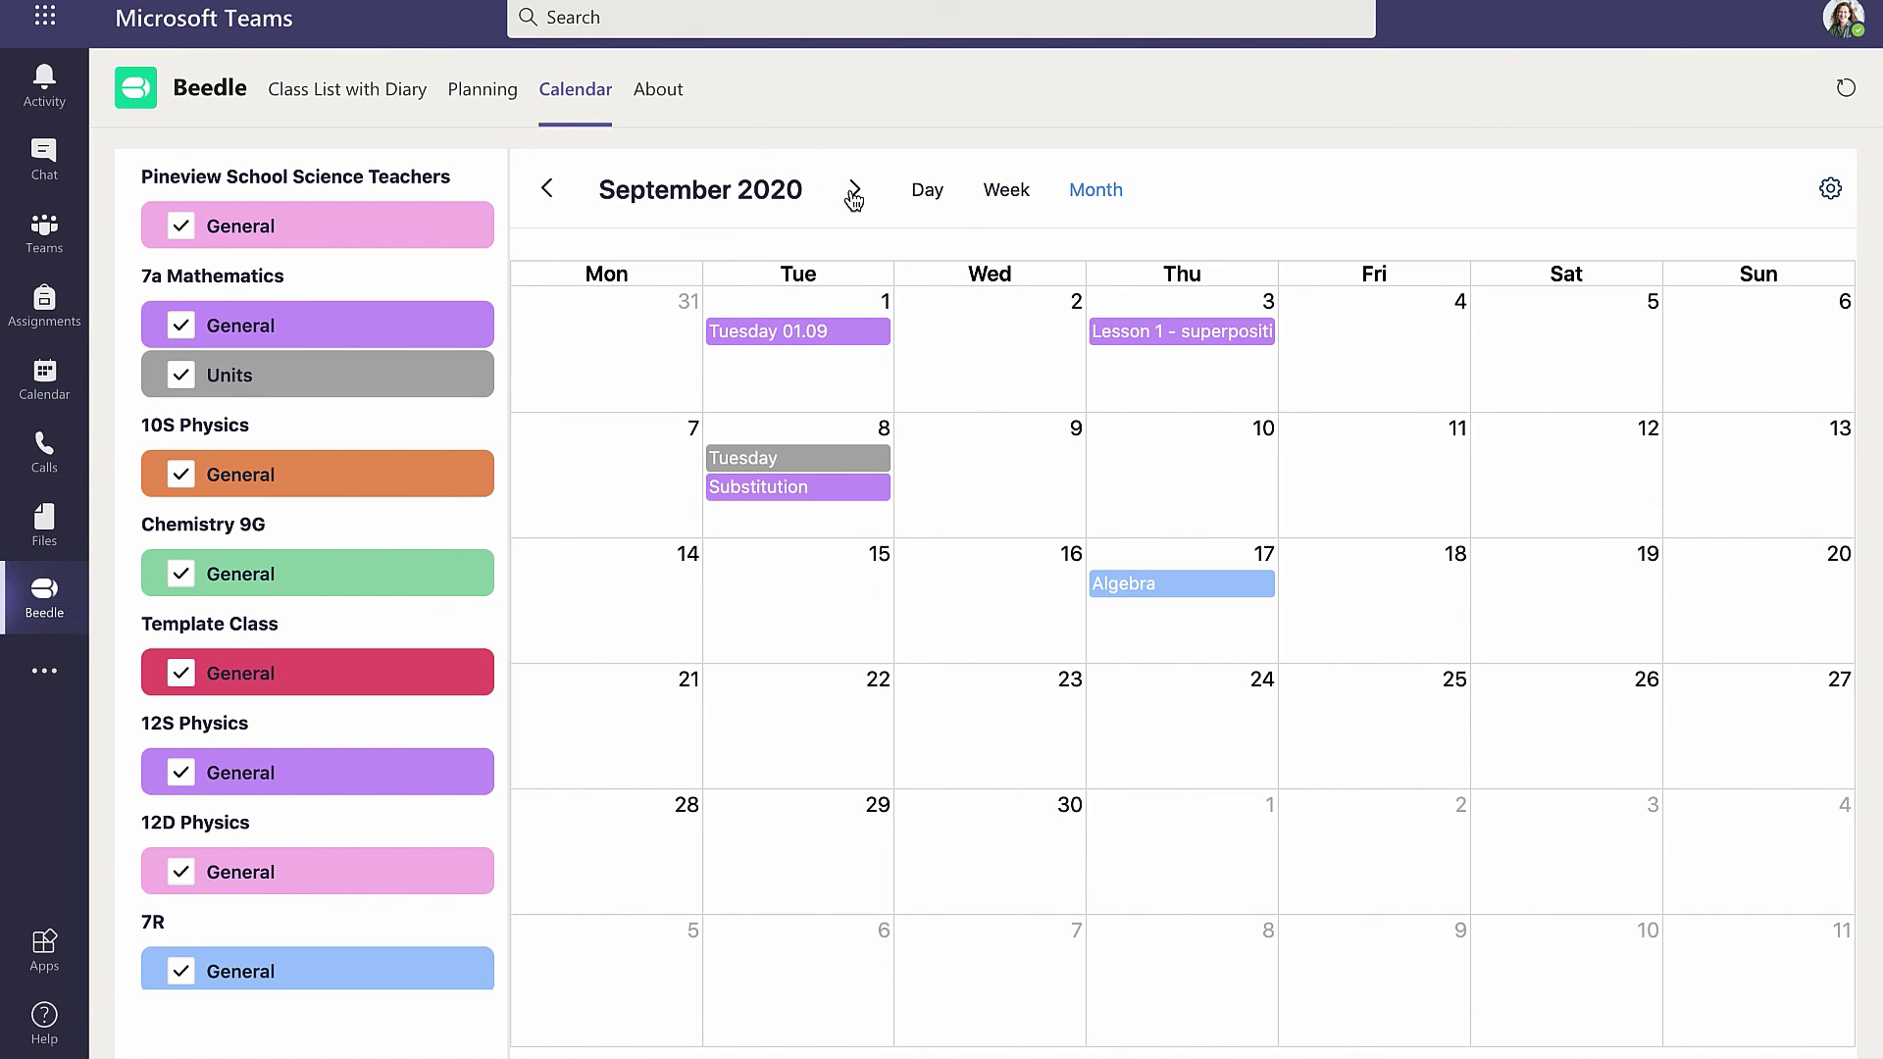
{"action": "left_click", "coordinate": [837, 339]}
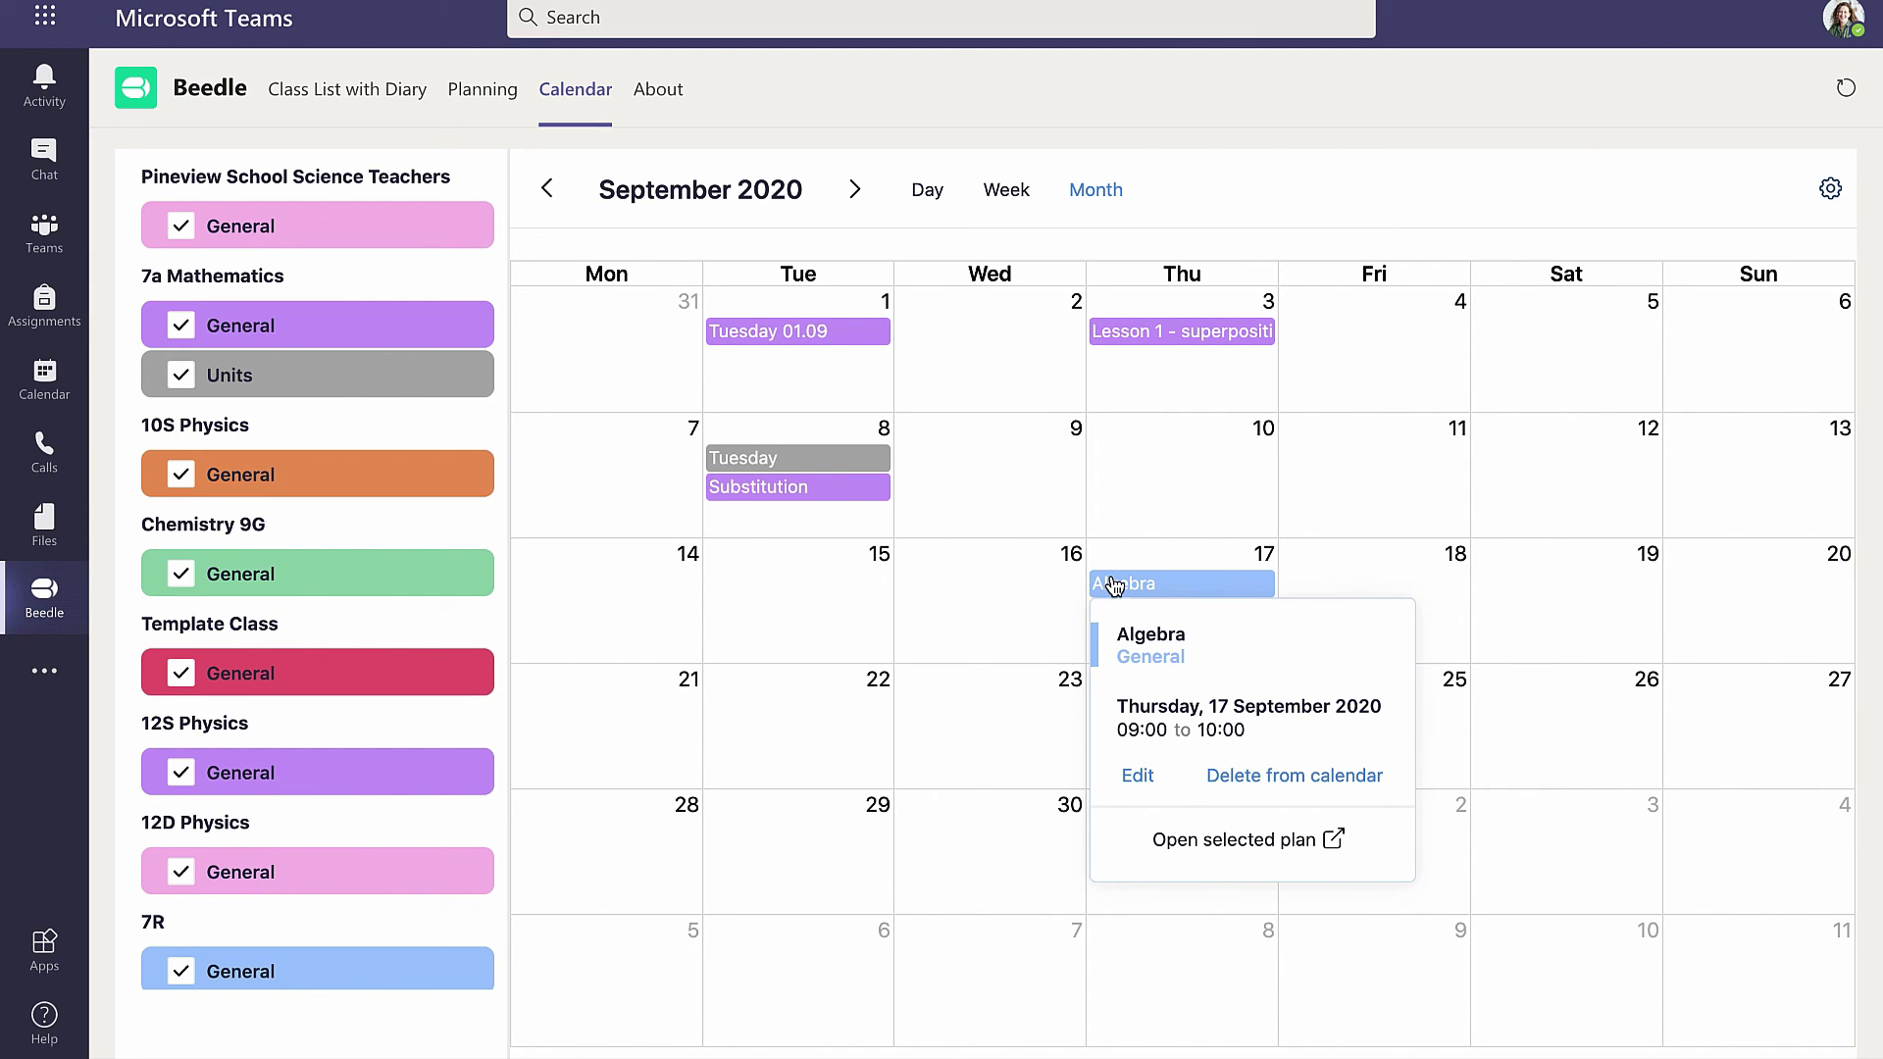
{"action": "left_click", "coordinate": [1113, 586]}
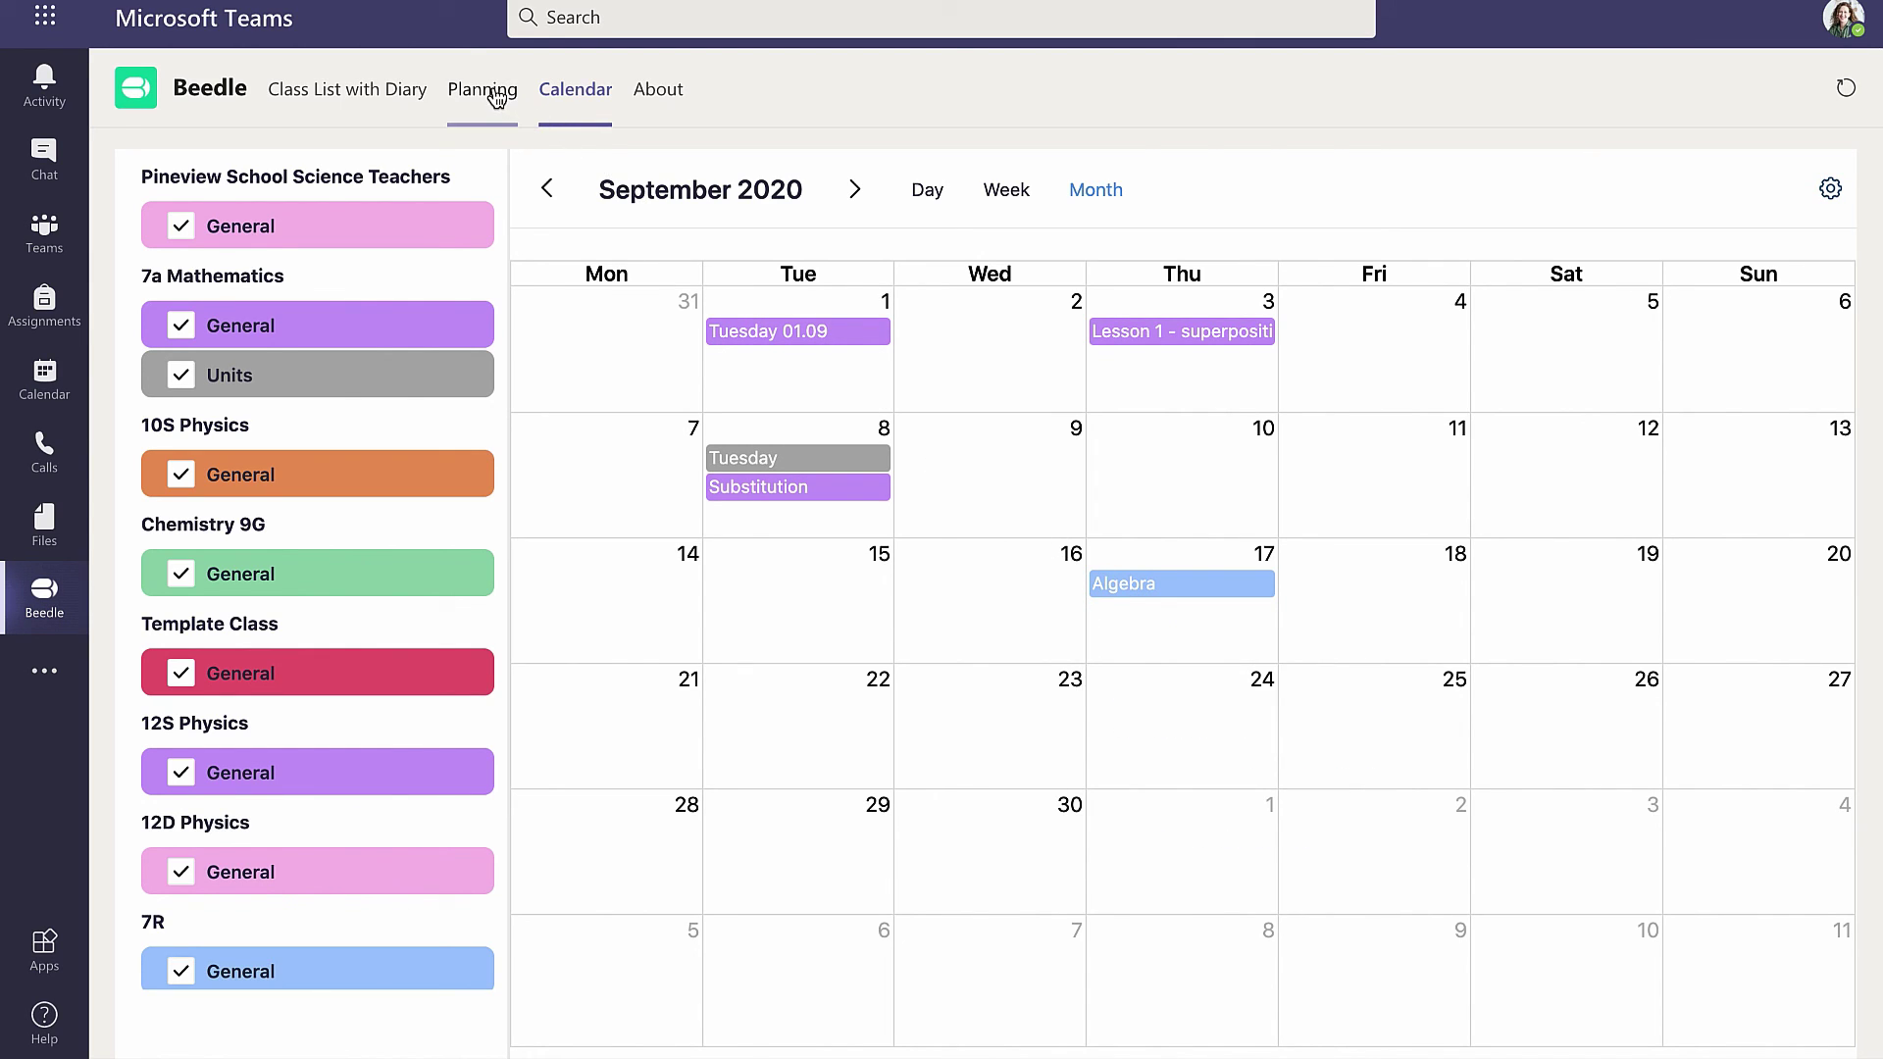
{"action": "left_click", "coordinate": [493, 87]}
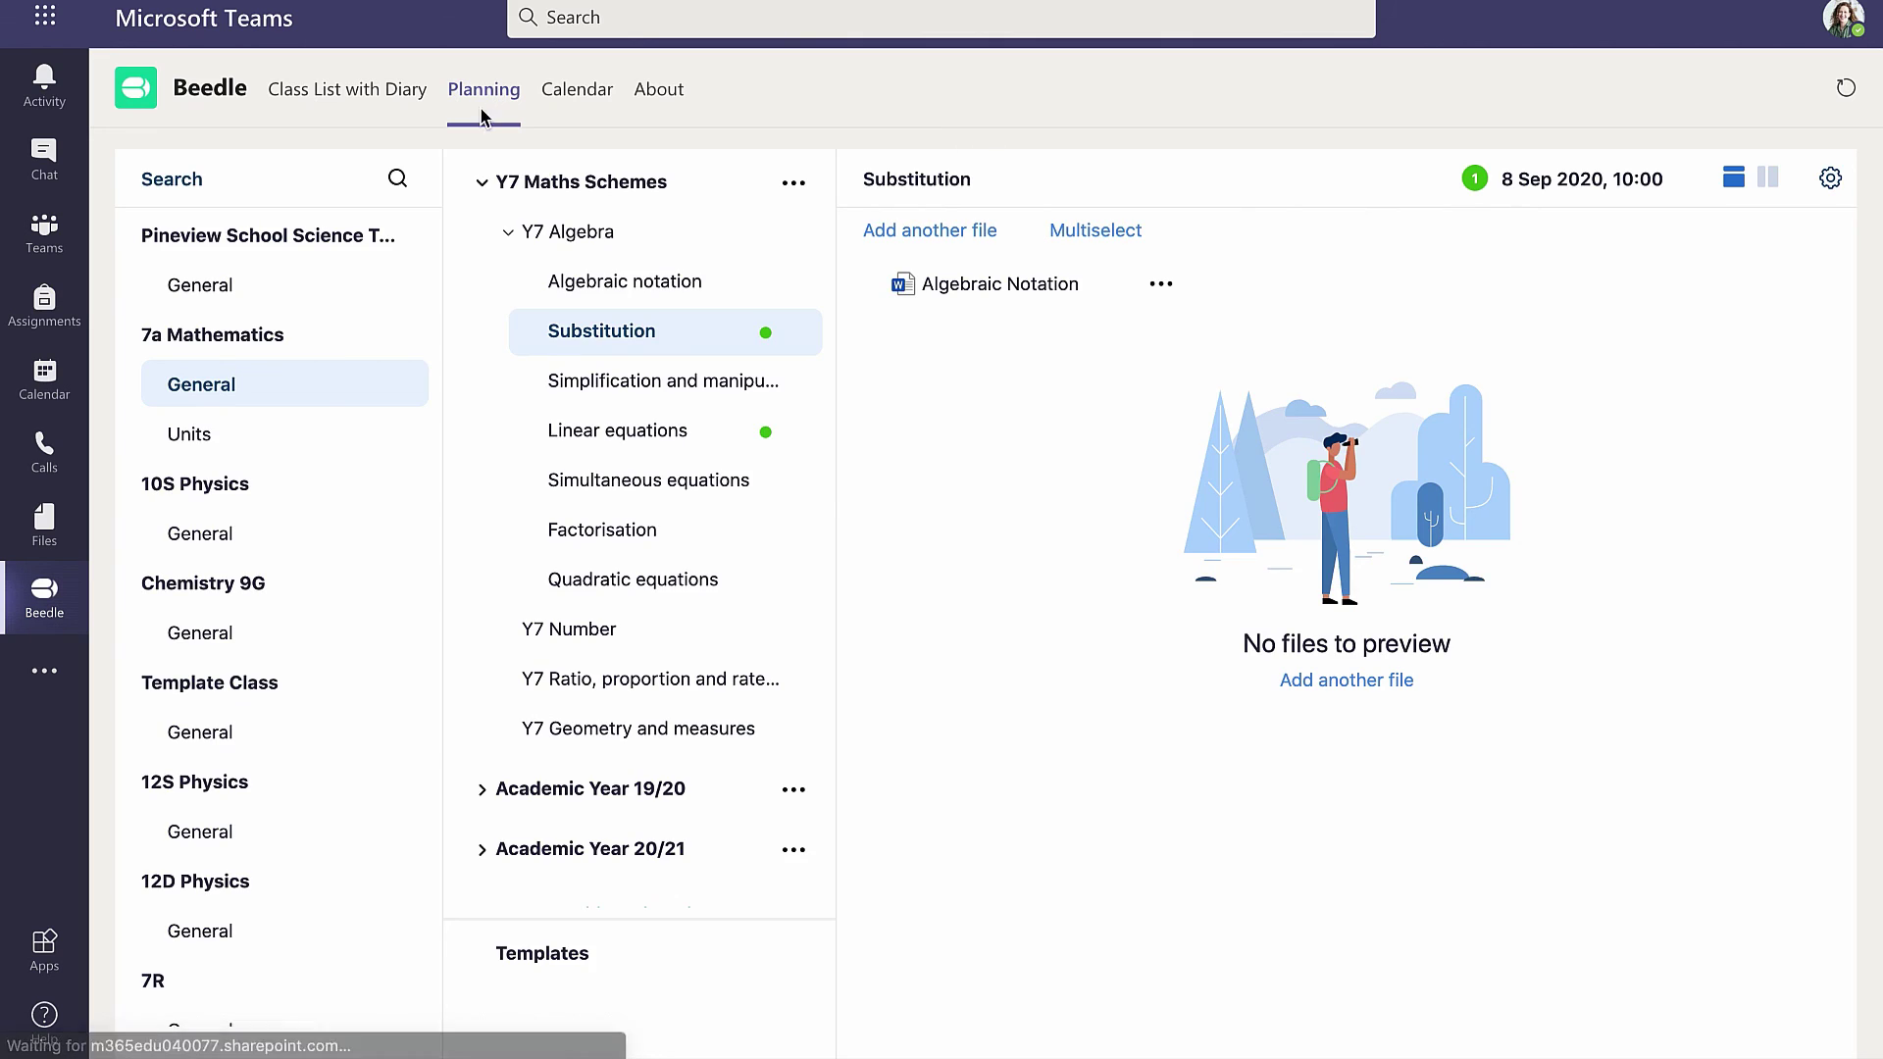
{"action": "left_click", "coordinate": [272, 179]}
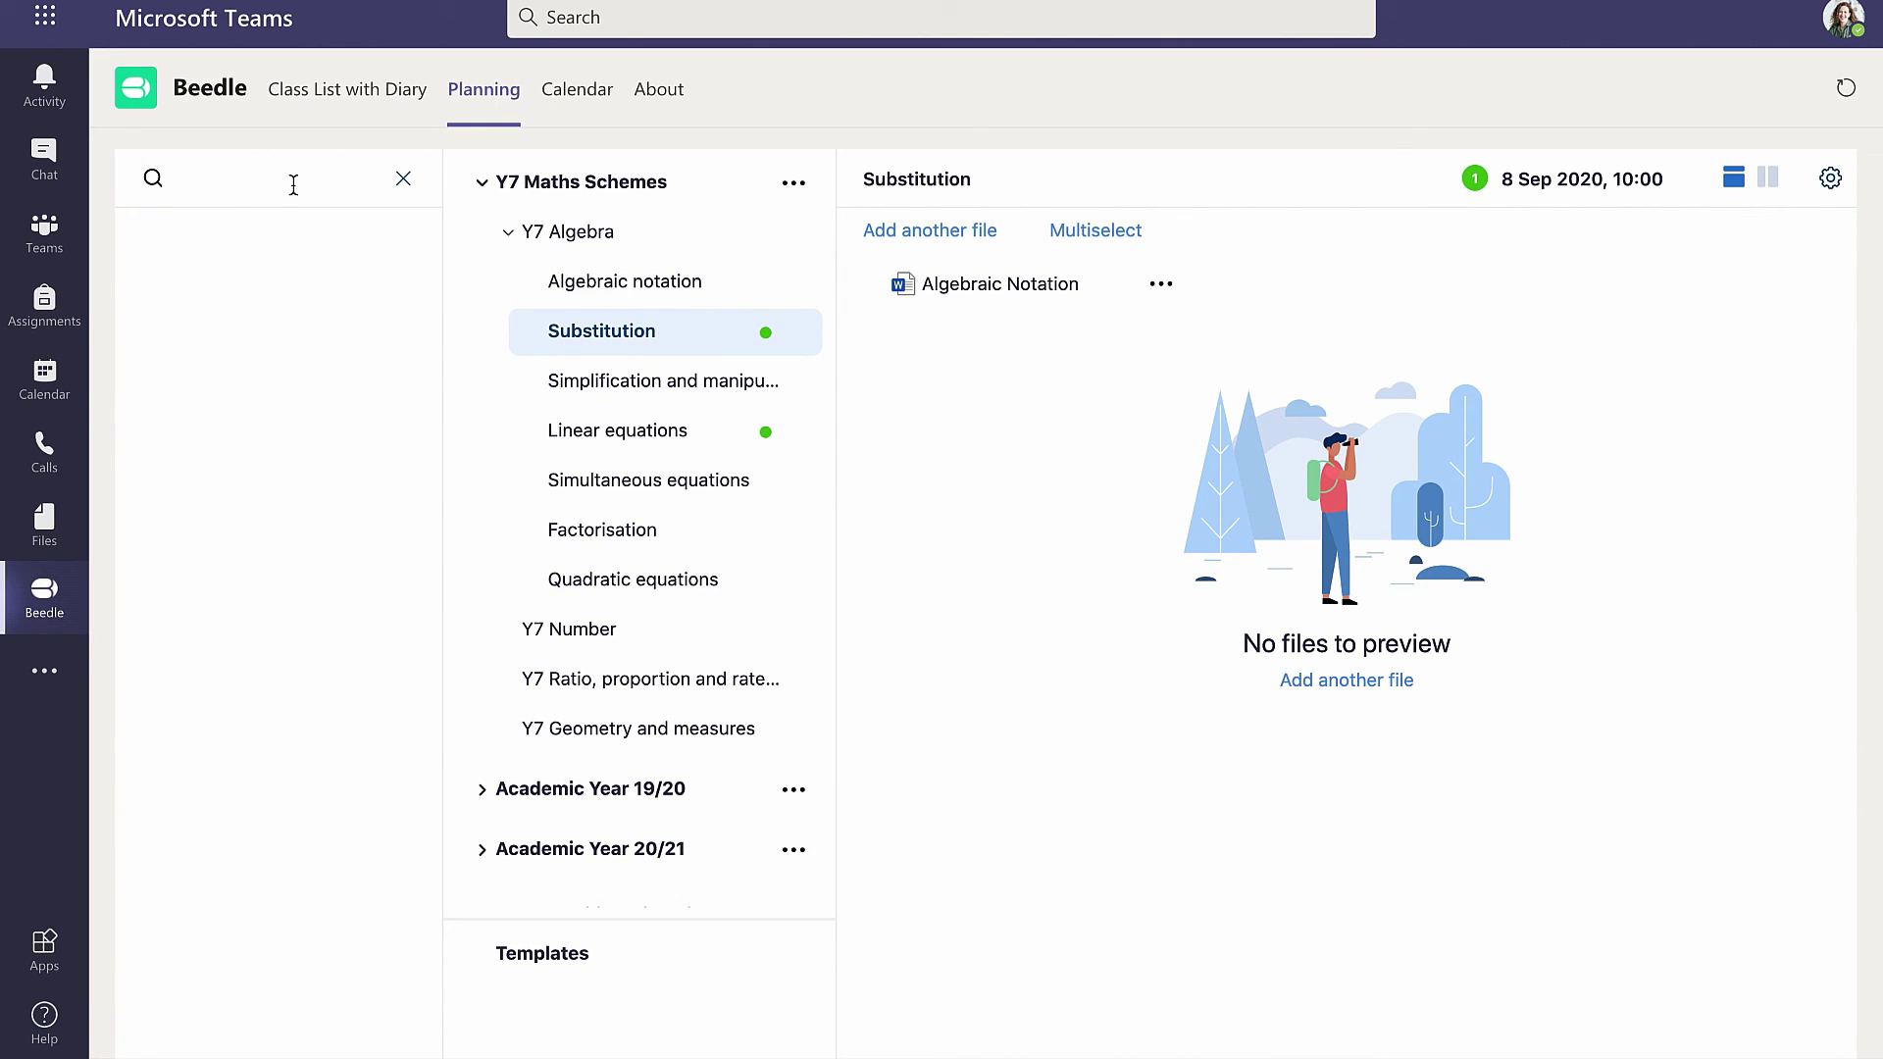